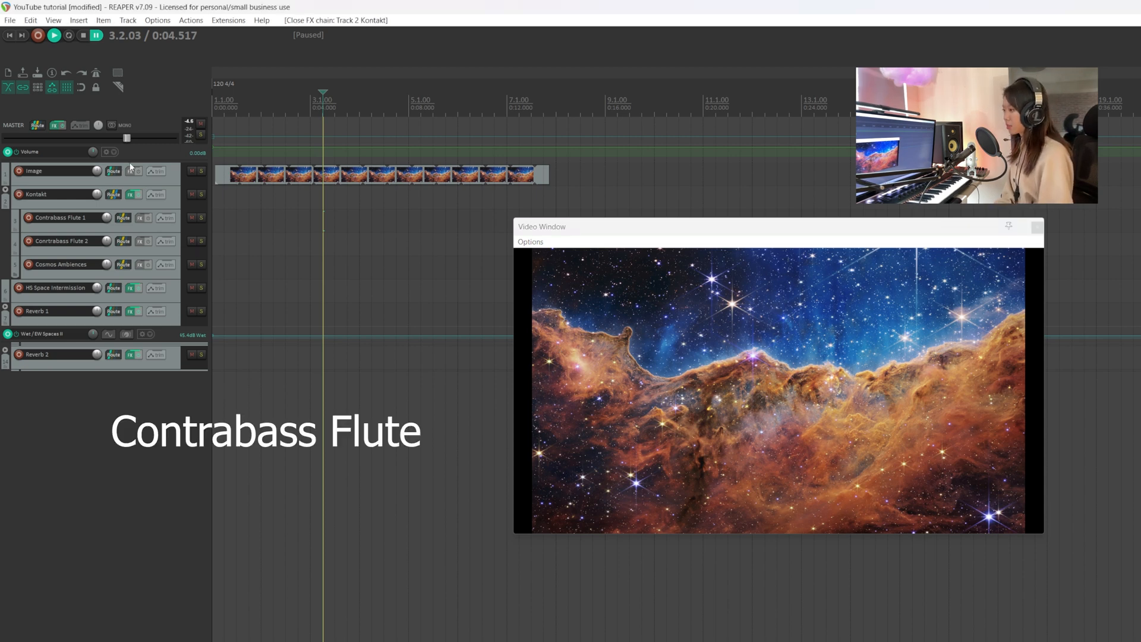
Step: Open the Kontakt instrument on the Kontakt folder track to view the Contrabass Flute patch
left_click(129, 197)
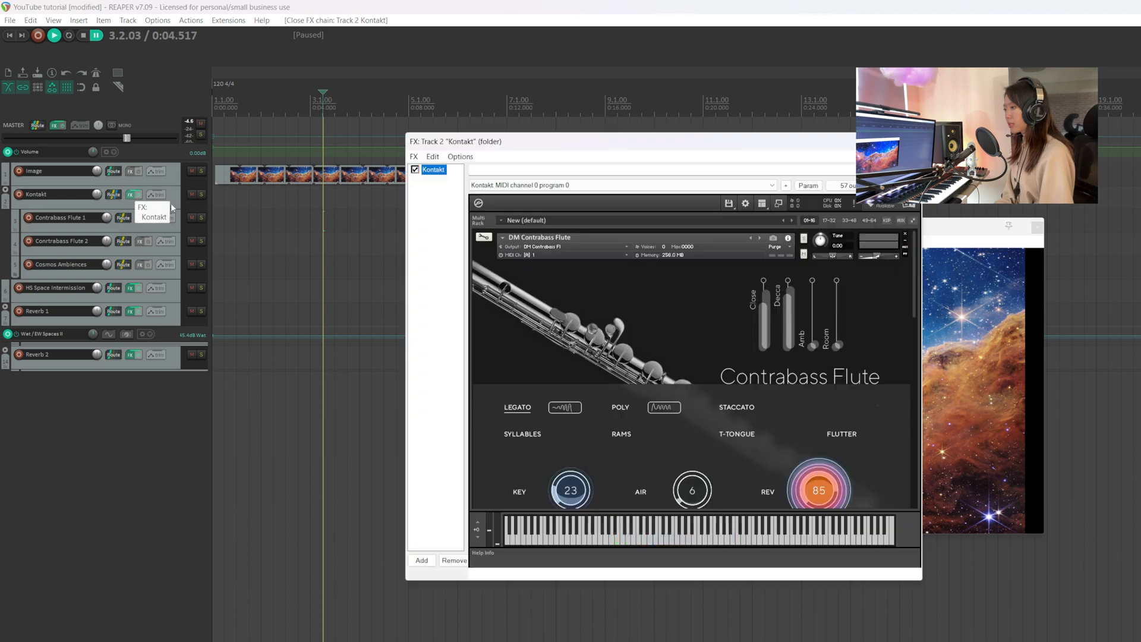
left_click_drag(703, 145, 701, 143)
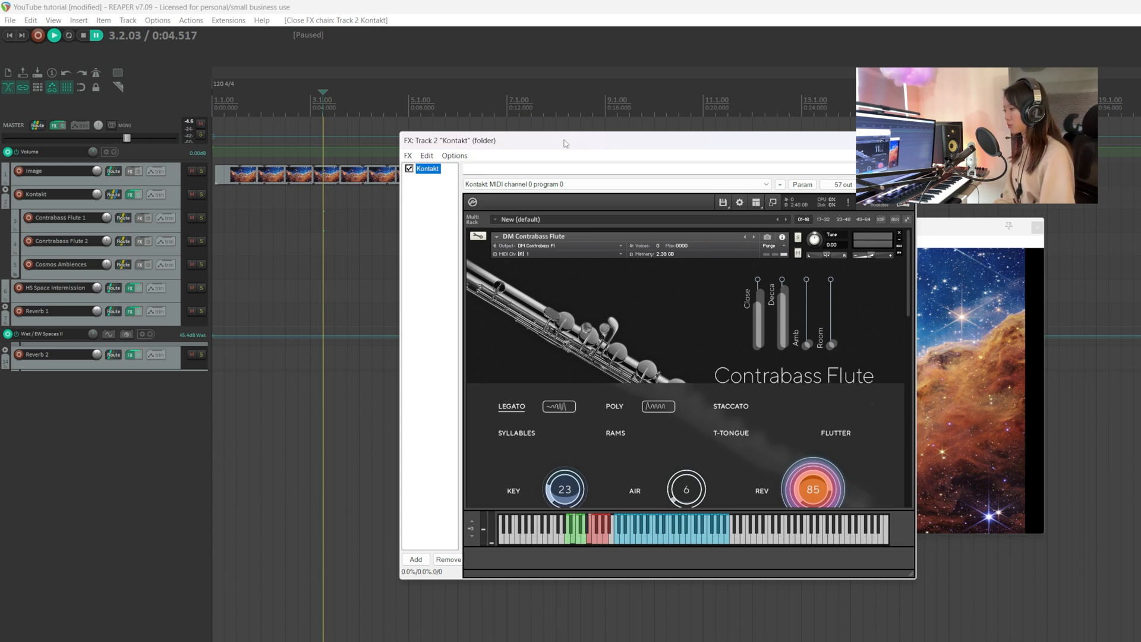
left_click_drag(566, 144, 542, 142)
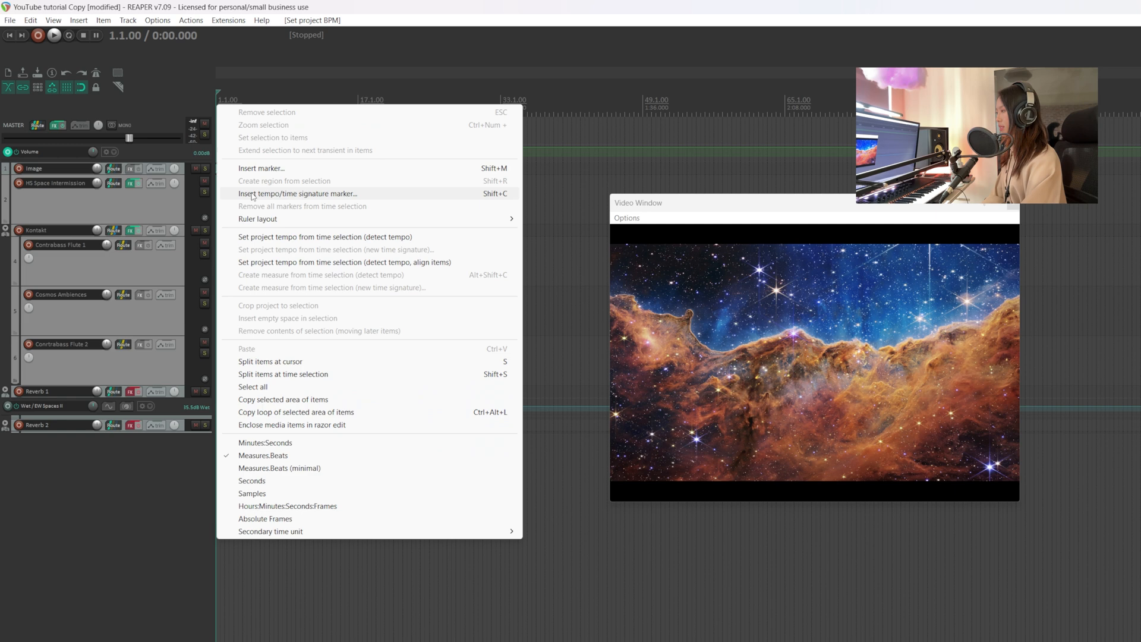
Step: Insert a tempo marker at position 1.1.00 and set the tempo to 54 BPM
left_click(252, 194)
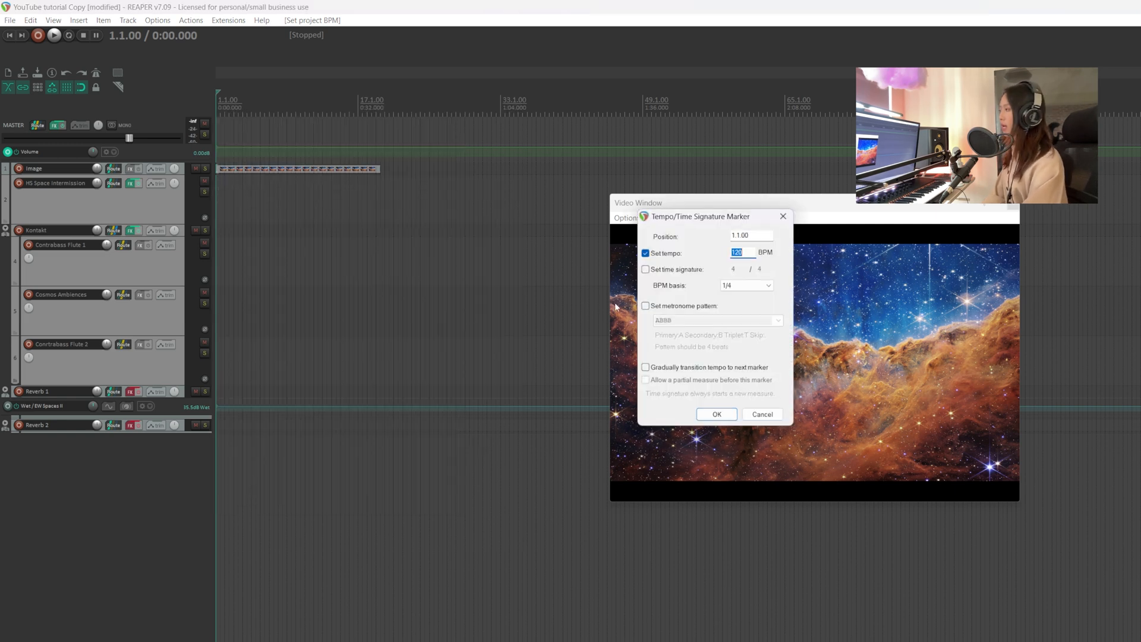
type("54")
left_click(715, 413)
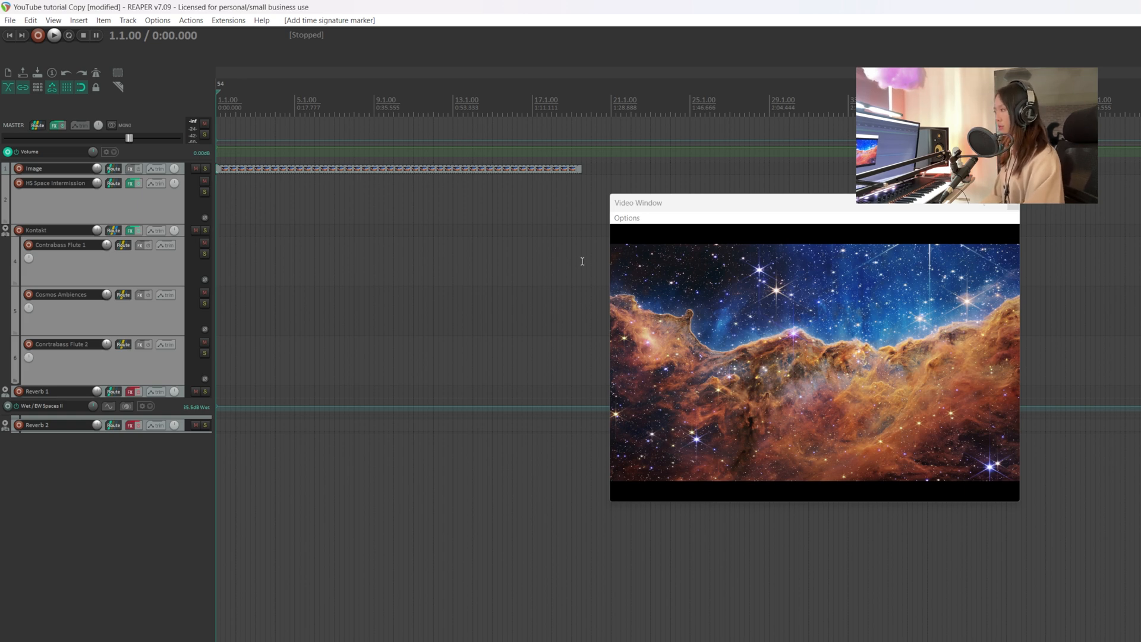
Step: Create an empty MIDI item on the Contrabass Flute 1 track spanning the image clip's length, and close the Kontakt window
left_click_drag(581, 262, 218, 261)
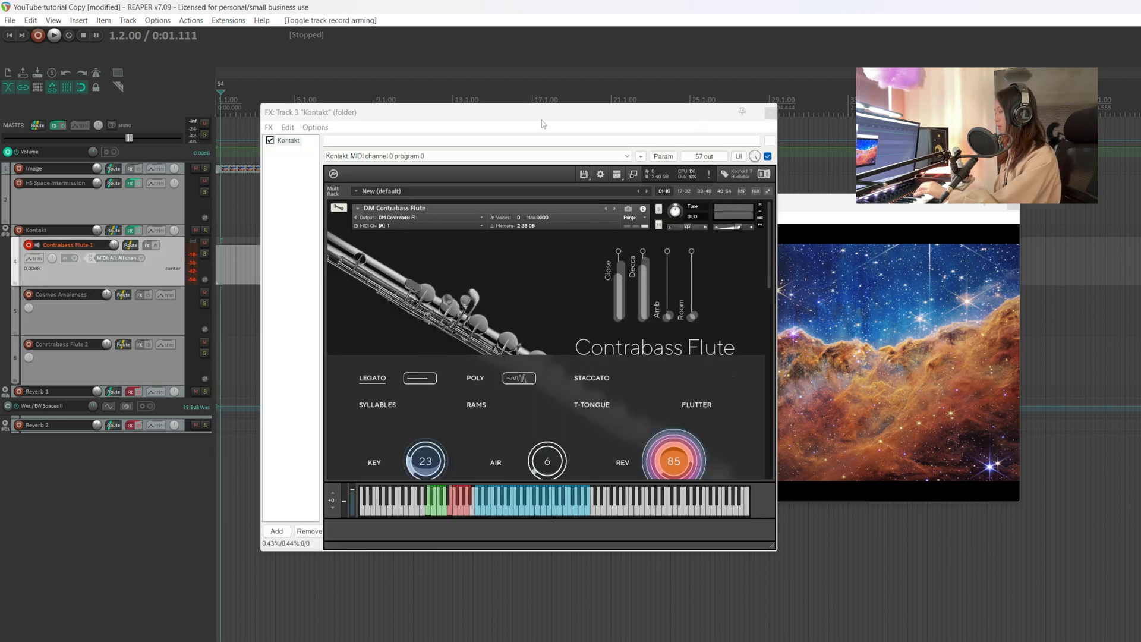
left_click_drag(540, 124, 728, 108)
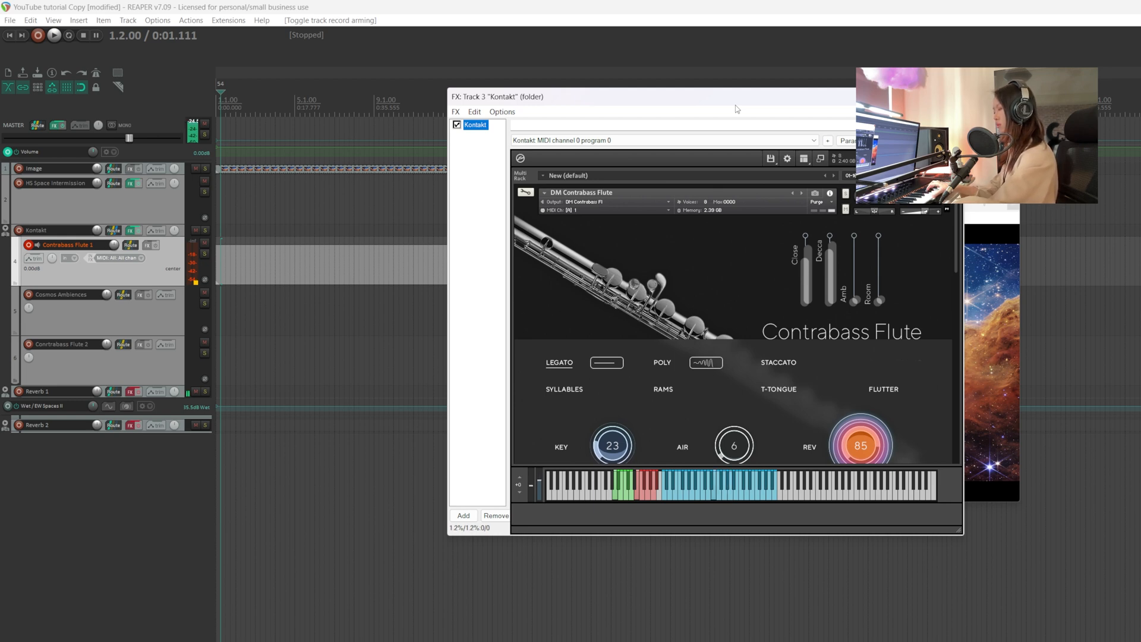
left_click(951, 97)
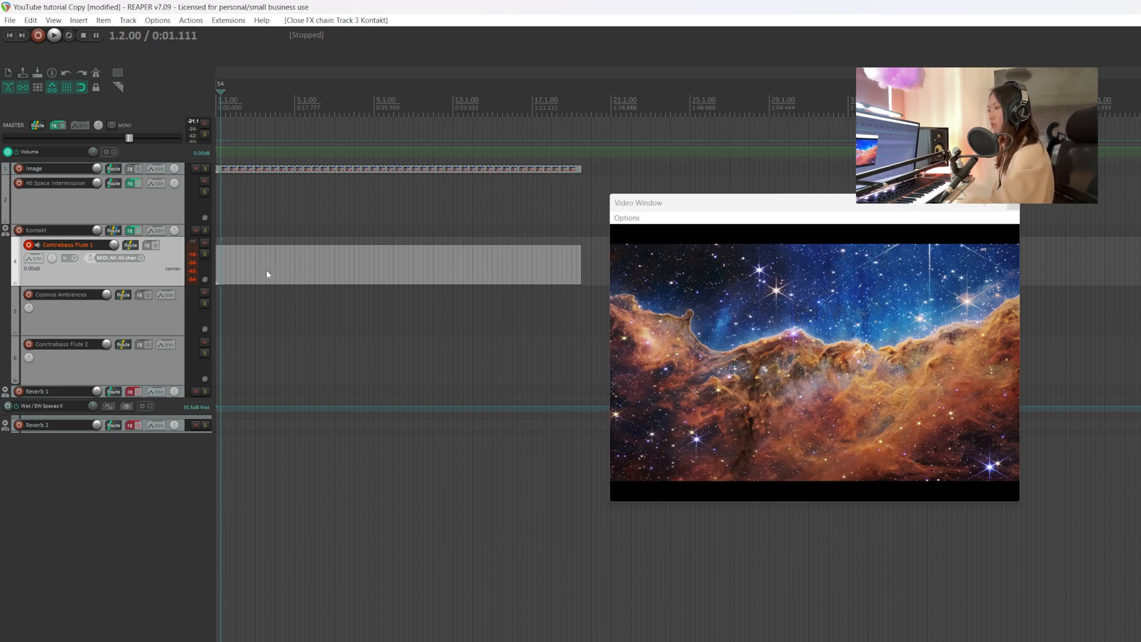
Step: Open the Contrabass Flute 1 item for MIDI editing and draw the notes E3, D3, G3, E3 and D3 across measures 1 to 3
left_click(299, 269)
double_click(300, 268)
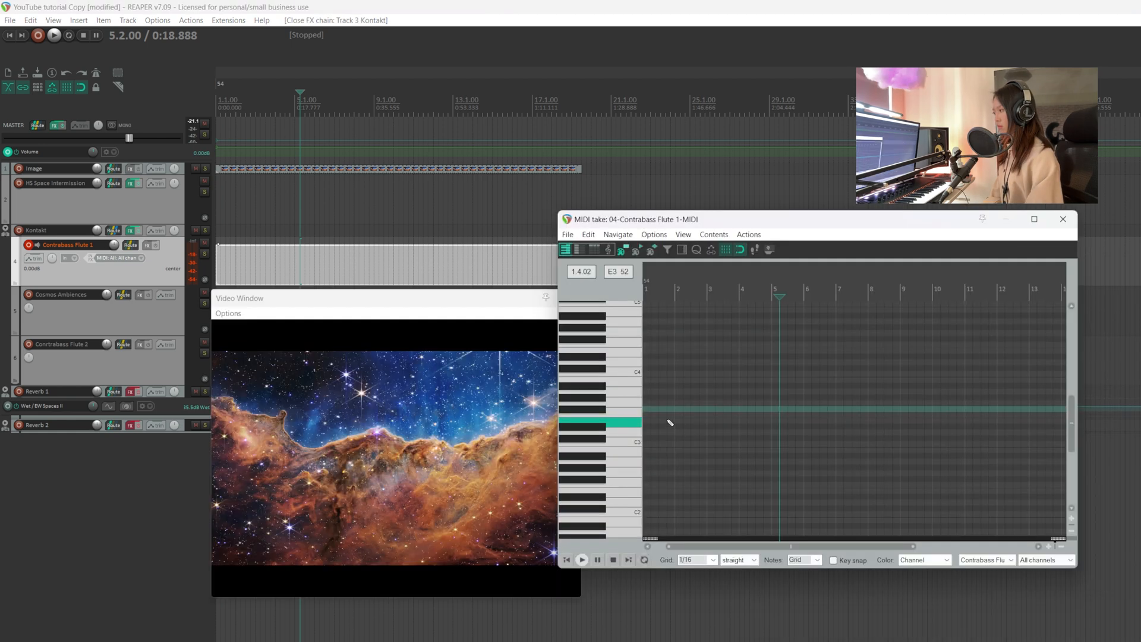
left_click(647, 421)
left_click(670, 432)
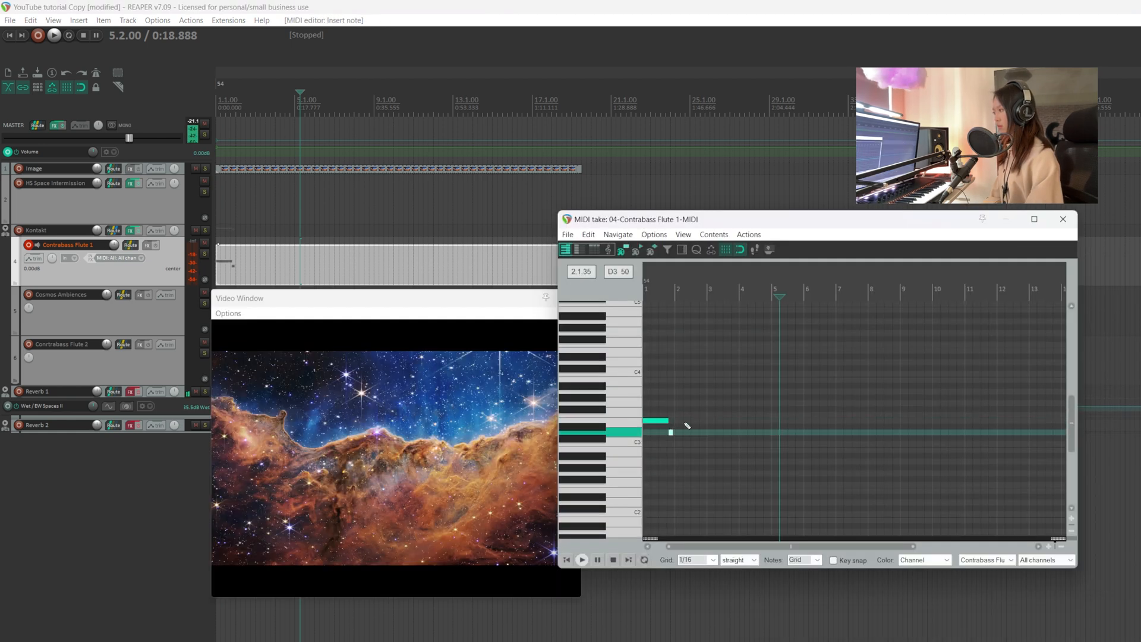
left_click_drag(703, 407, 735, 421)
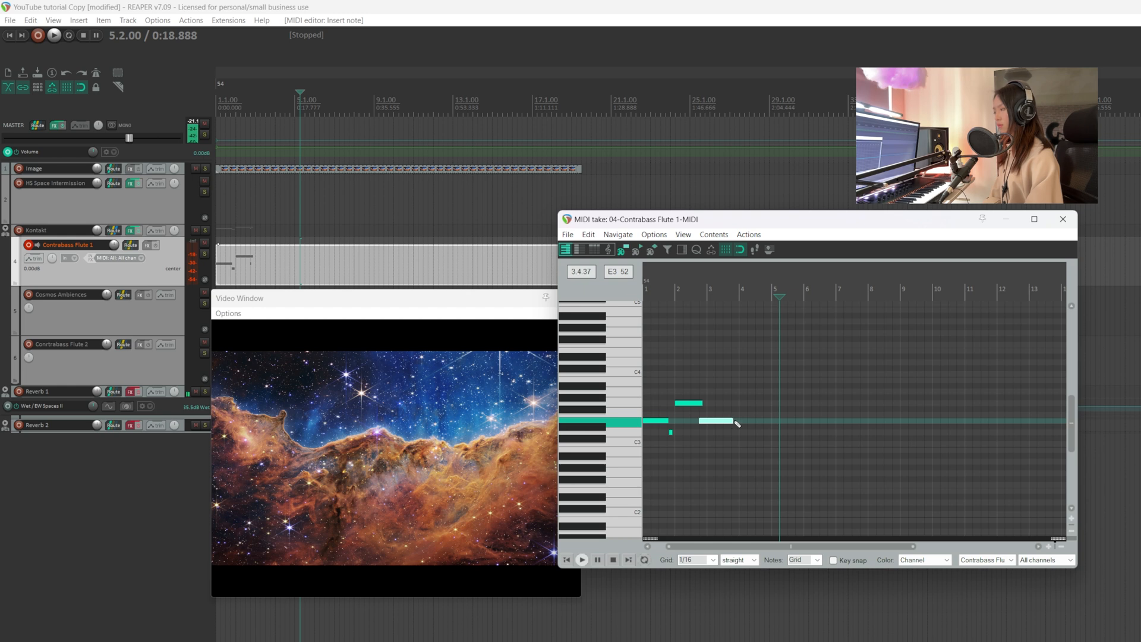
left_click(739, 432)
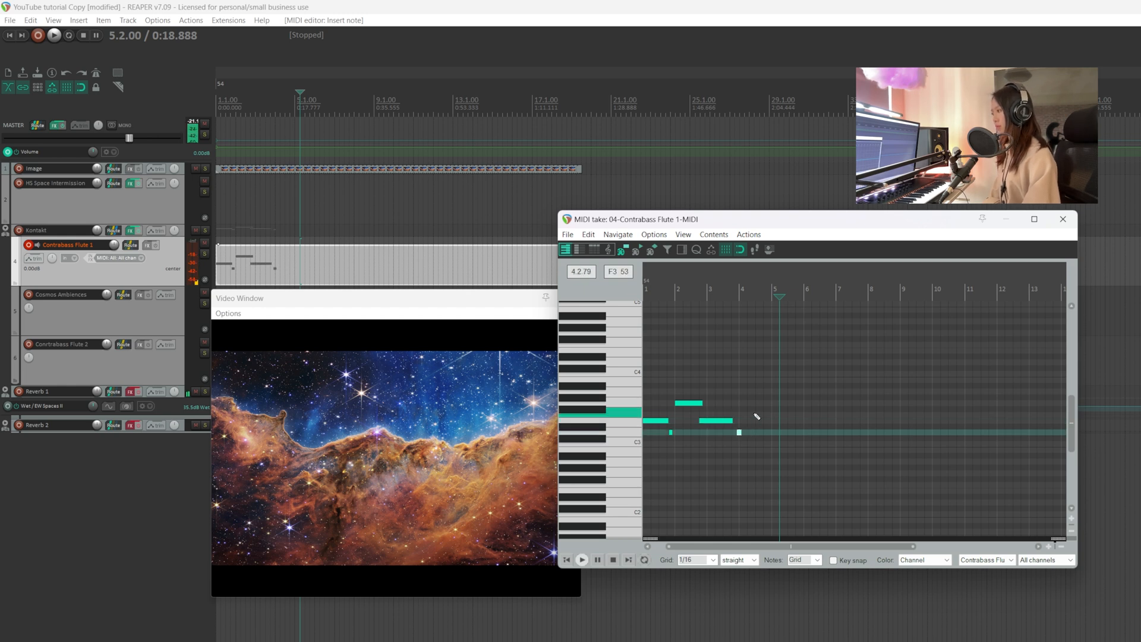
Step: Draw a rising and falling run of F3, A#3, C4, D4, C4, A#3 and G#3 across measures 4 and 5
left_click(757, 414)
left_click(770, 386)
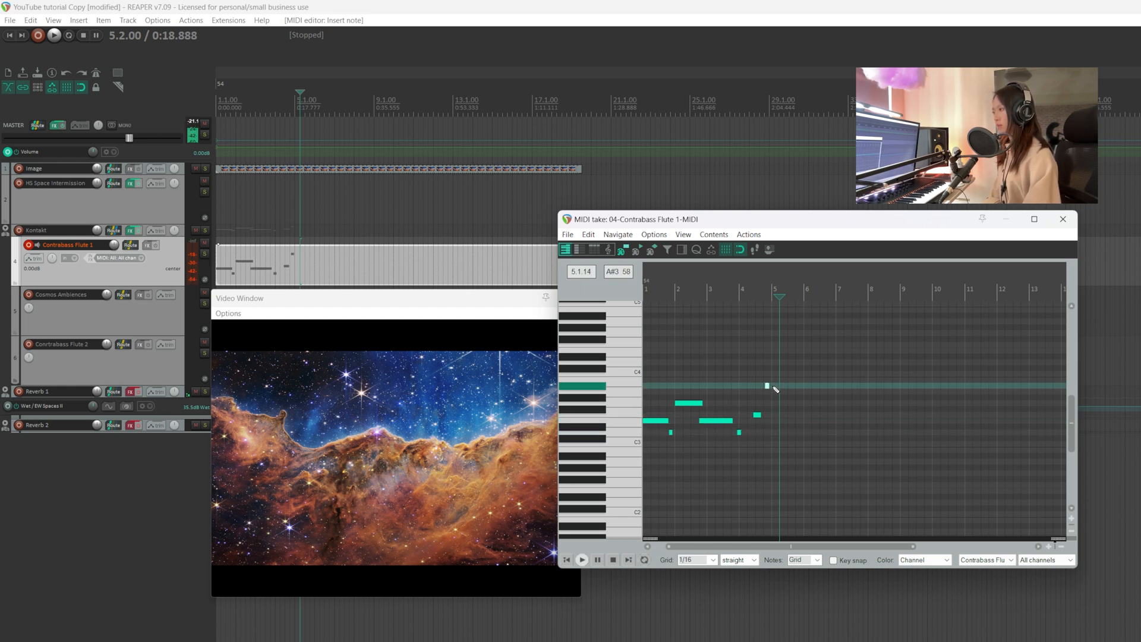
left_click(775, 373)
left_click(785, 362)
left_click(788, 373)
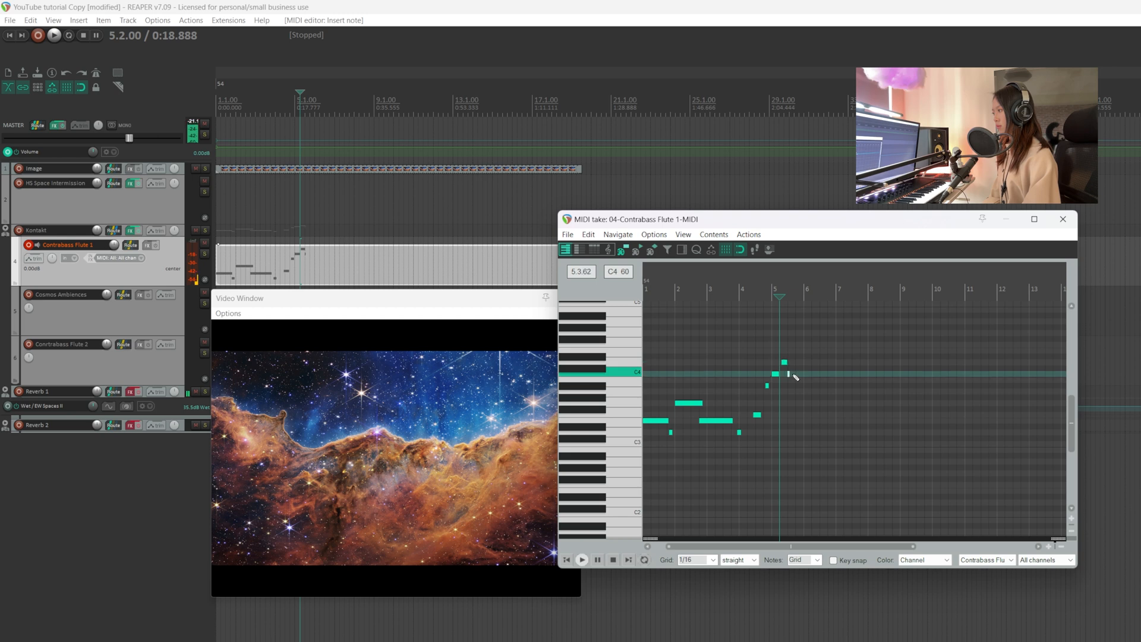
left_click(799, 386)
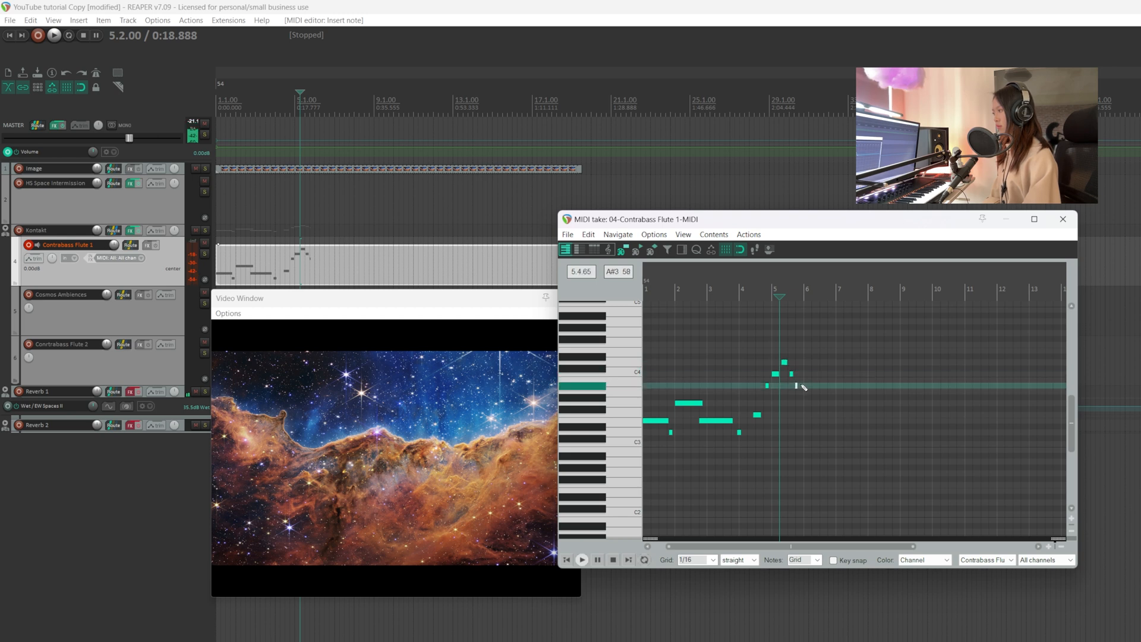
left_click(800, 397)
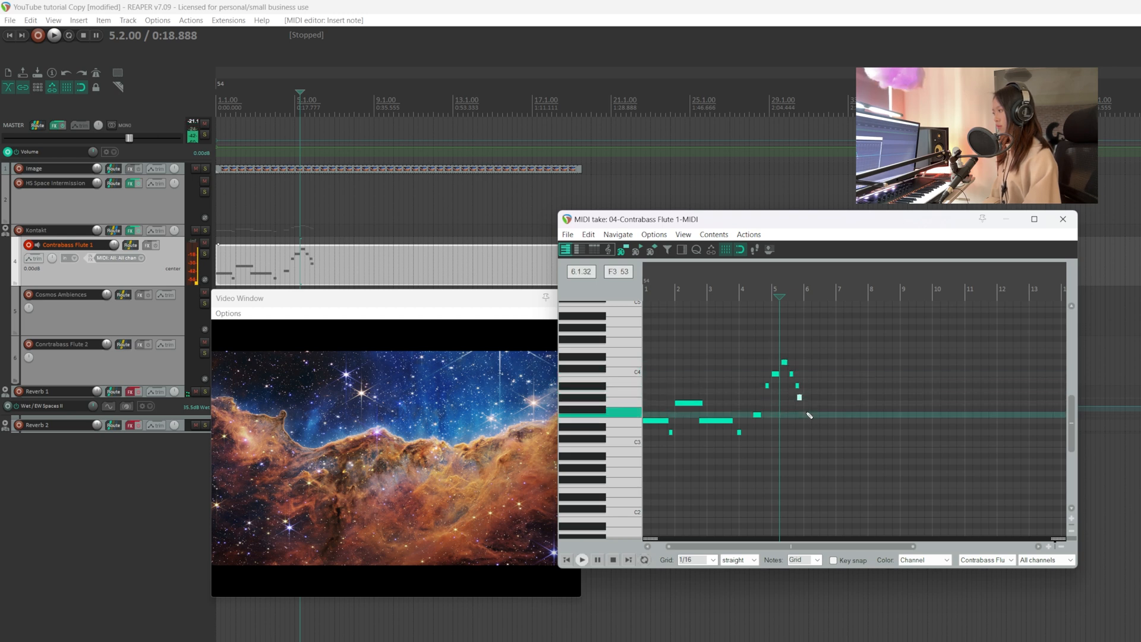
Step: Draw a long E3 across measures 6 and 7, short E3 and G3 notes before measure 8, and a long E4 over measure 8
left_click_drag(808, 421, 860, 422)
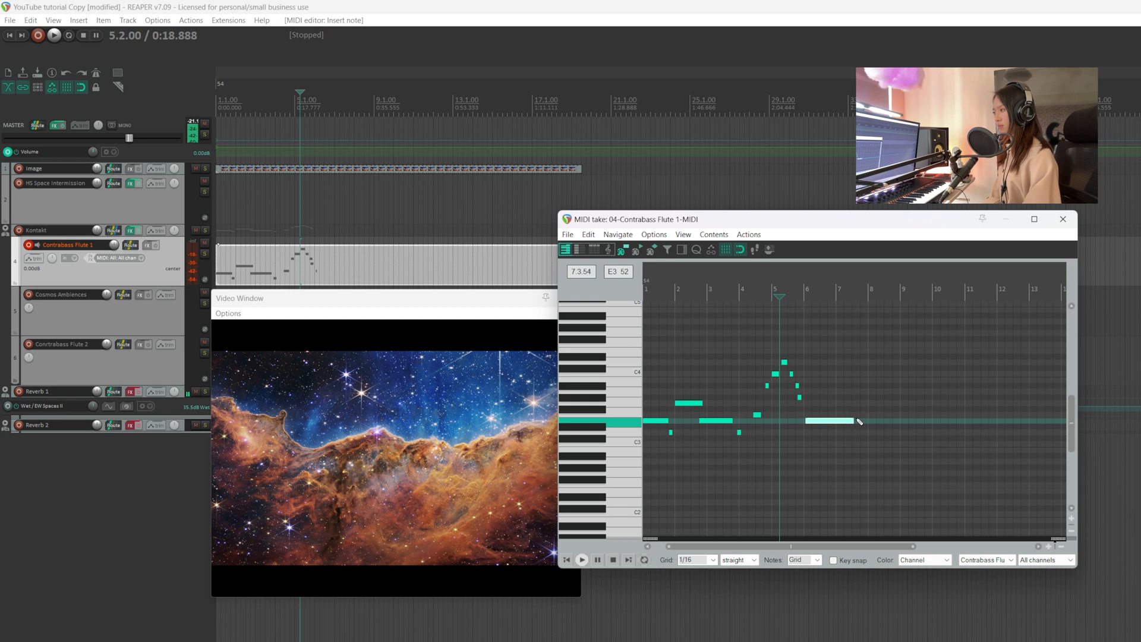
scroll(860, 422, "down", 3)
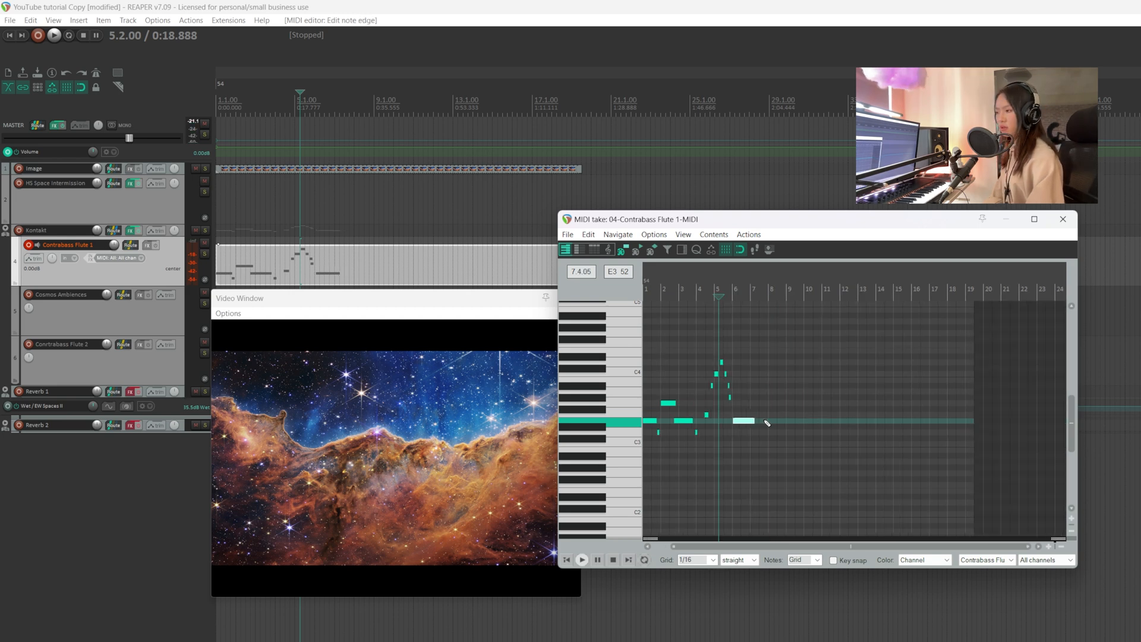
left_click(765, 420)
left_click(765, 403)
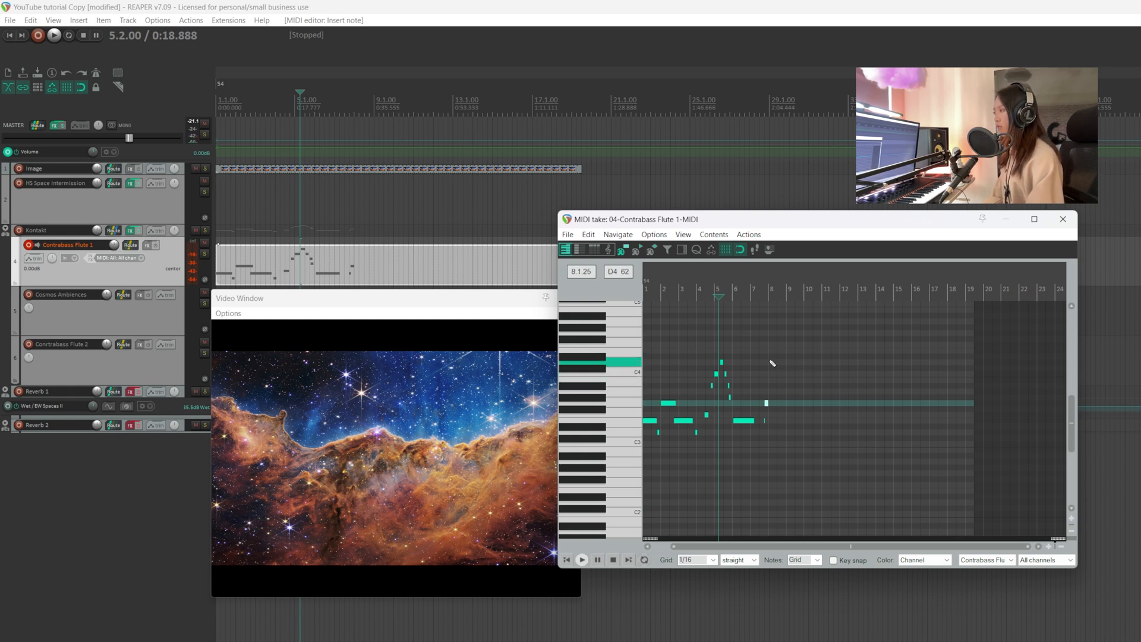
left_click_drag(771, 354, 788, 355)
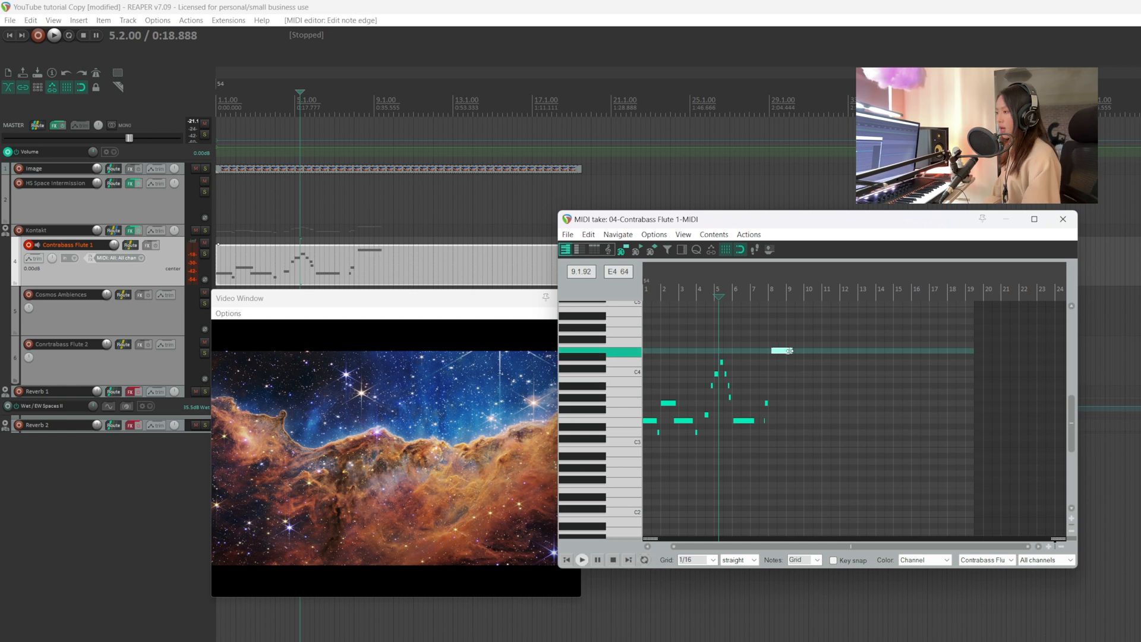
left_click_drag(789, 350, 792, 351)
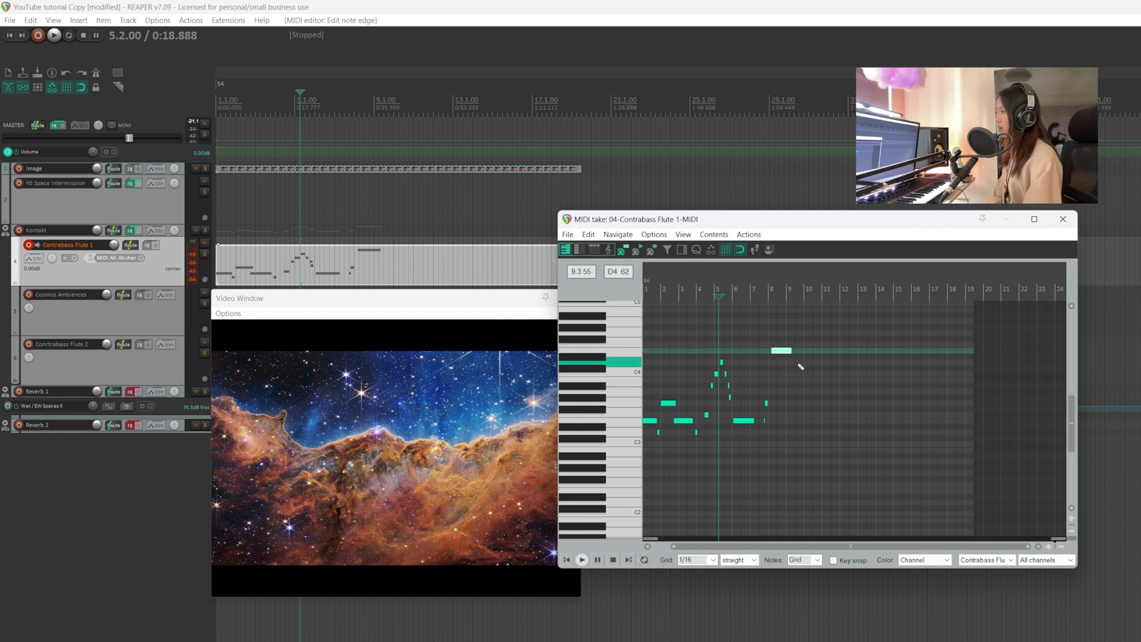
Step: Add the short notes D4, F4, E4, C4 and E4 across measures 9 and 10
left_click(800, 363)
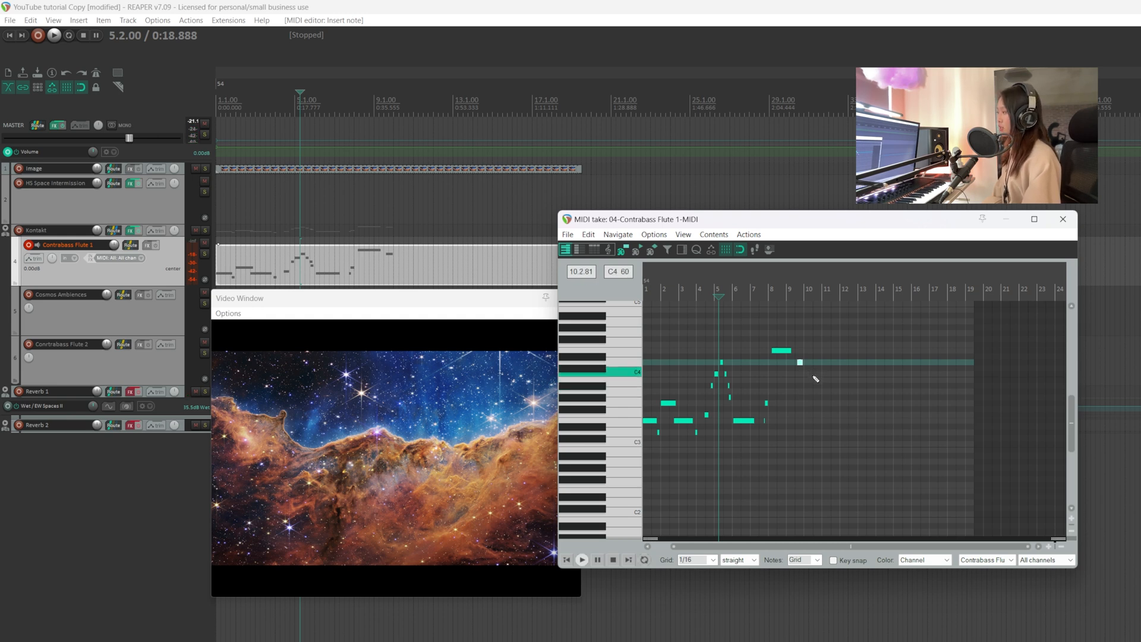
left_click(806, 344)
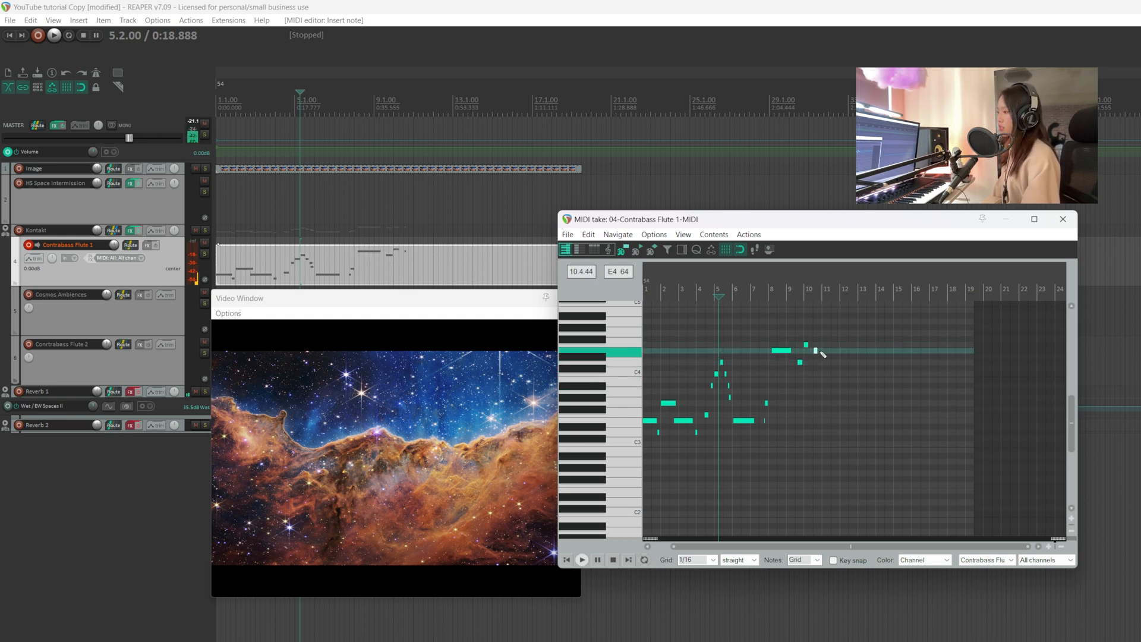
left_click(817, 350)
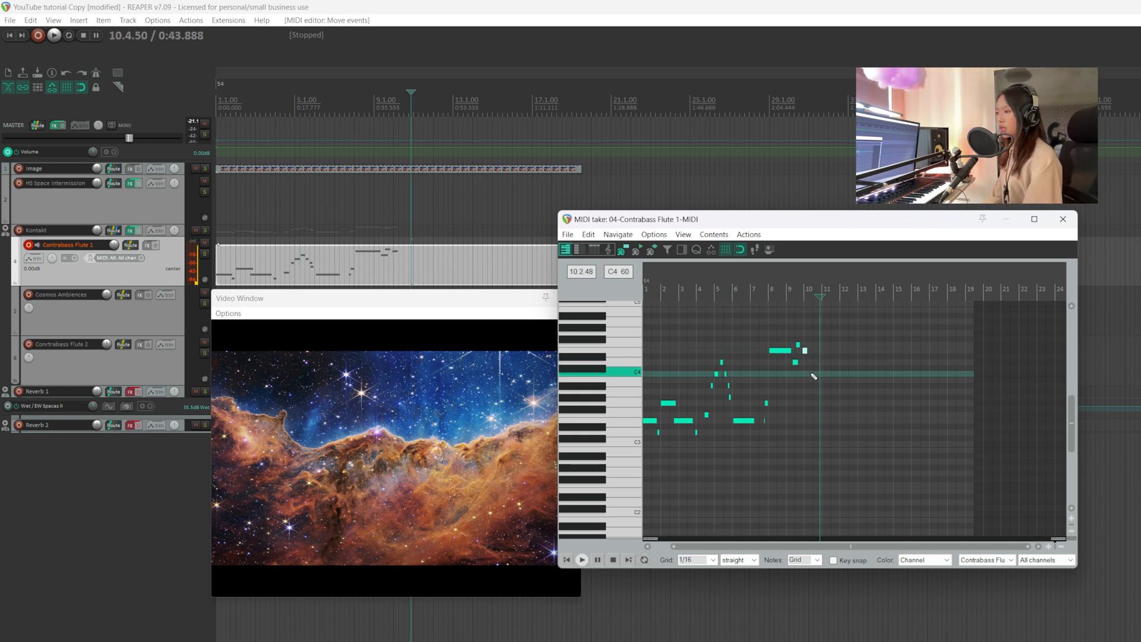
left_click(813, 374)
left_click(819, 351)
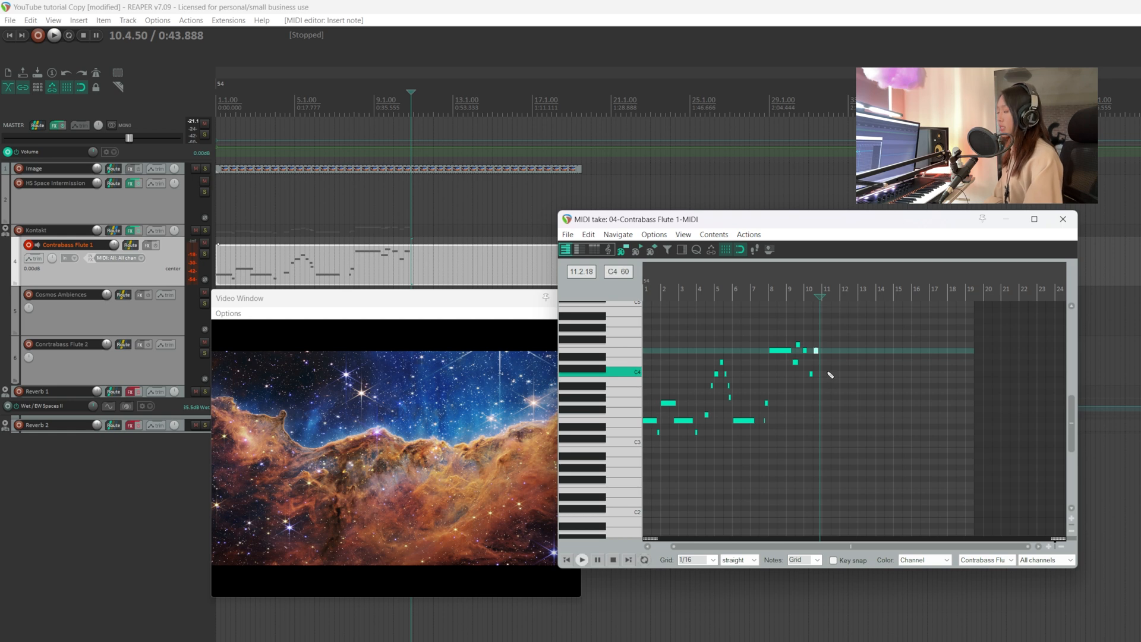
Step: Draw a long D4 from measure 11 into 12, E4 in measure 13, D4 and F4 in measure 14, and A#4 from measure 15 into 16
left_click_drag(822, 362, 844, 364)
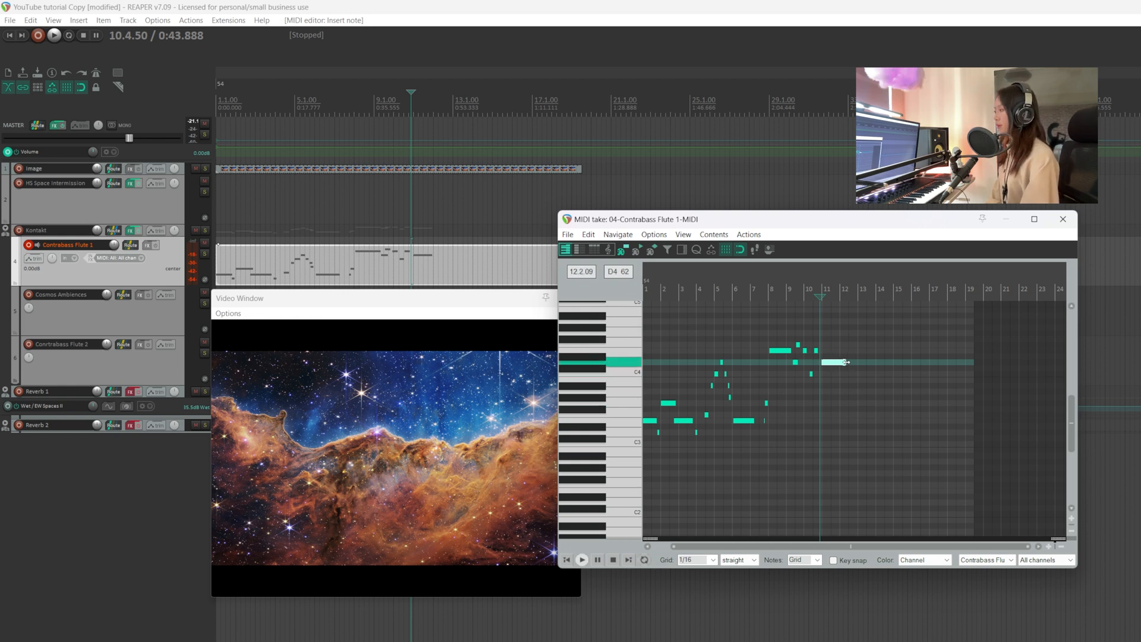
left_click_drag(858, 350, 872, 351)
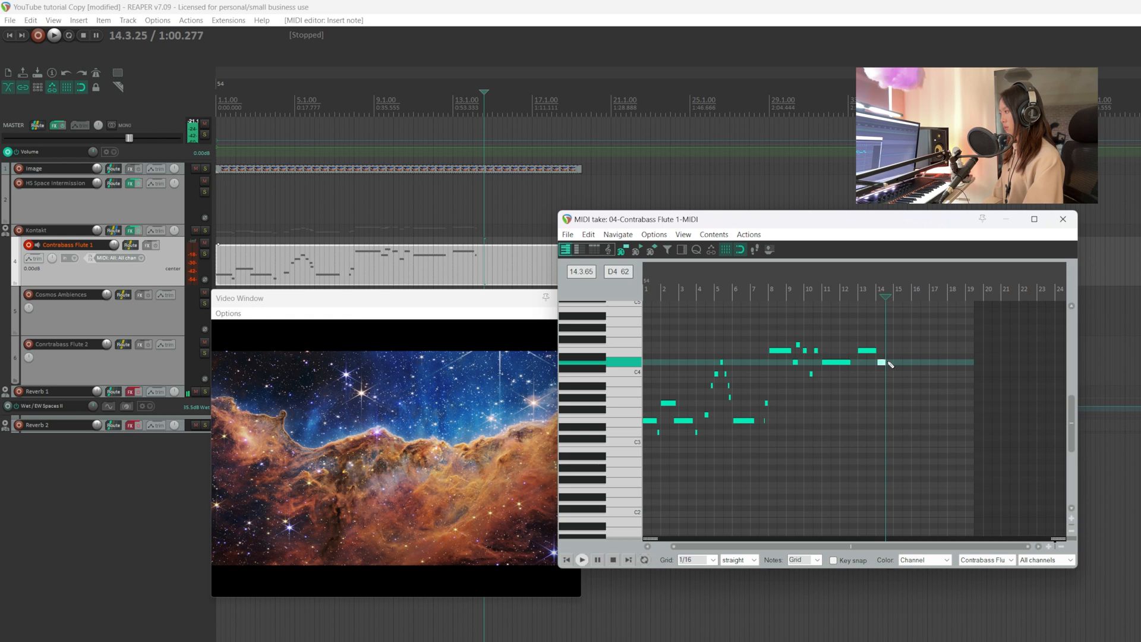
left_click(890, 345)
scroll(606, 397, "up", 2)
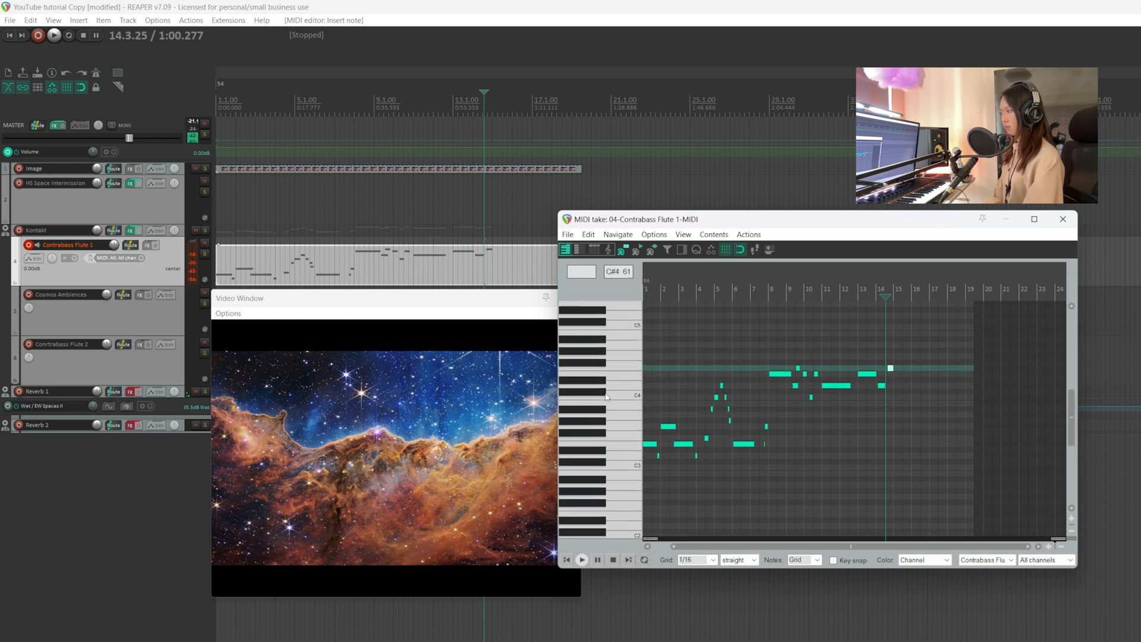
left_click(900, 339)
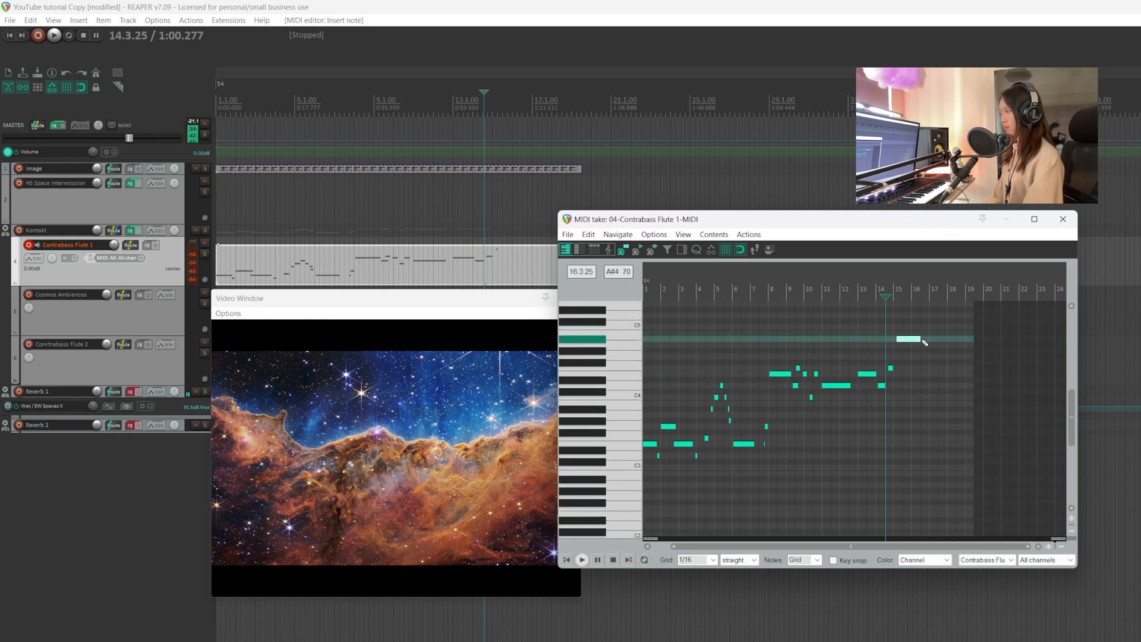
Step: Lengthen the A#4 note to nearly the end of measure 16, and follow it with a short G#4 and a longer G4 across measures 17 and 18
left_click_drag(923, 351, 944, 354)
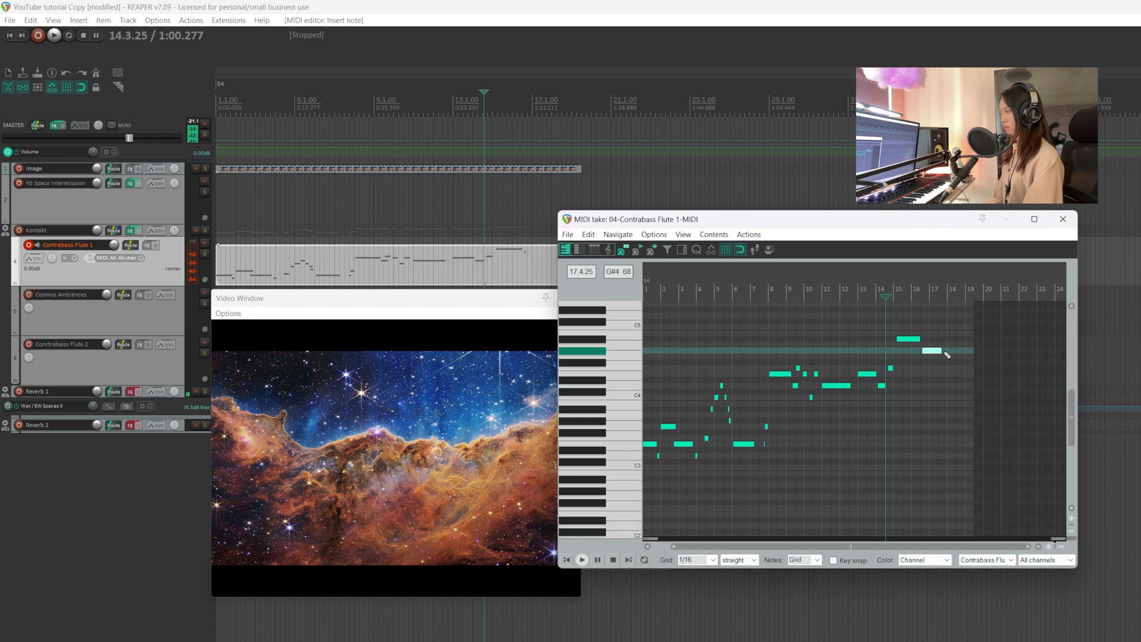
key("ctrl+z")
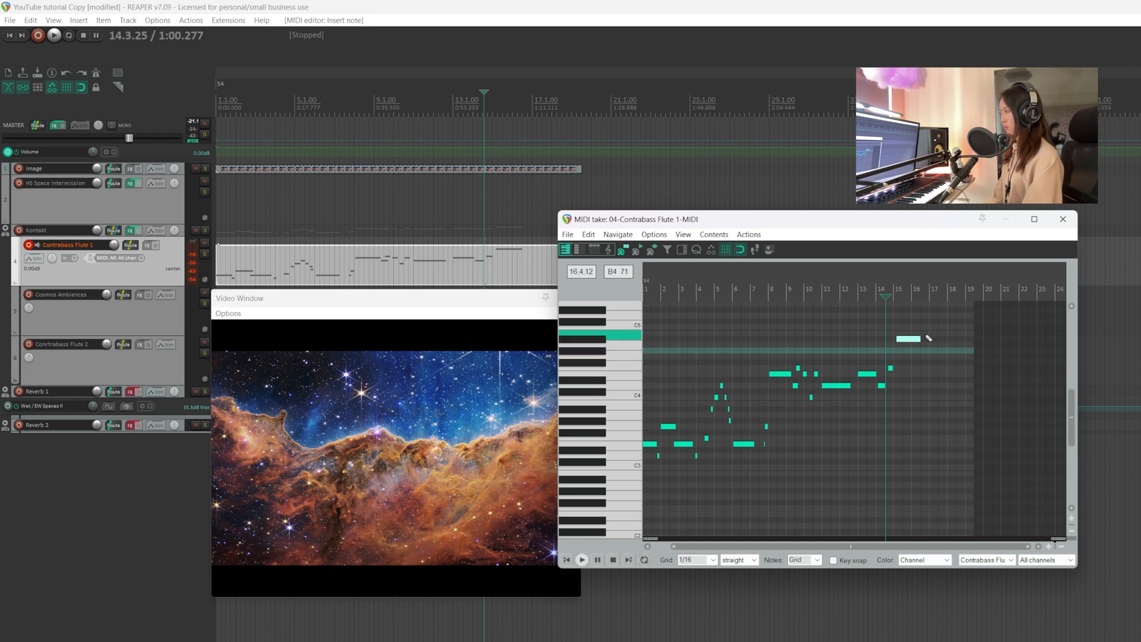
left_click(921, 337)
mouse_move(930, 333)
left_mouse_down()
mouse_move(954, 331)
mouse_move(967, 351)
mouse_move(945, 353)
left_mouse_up()
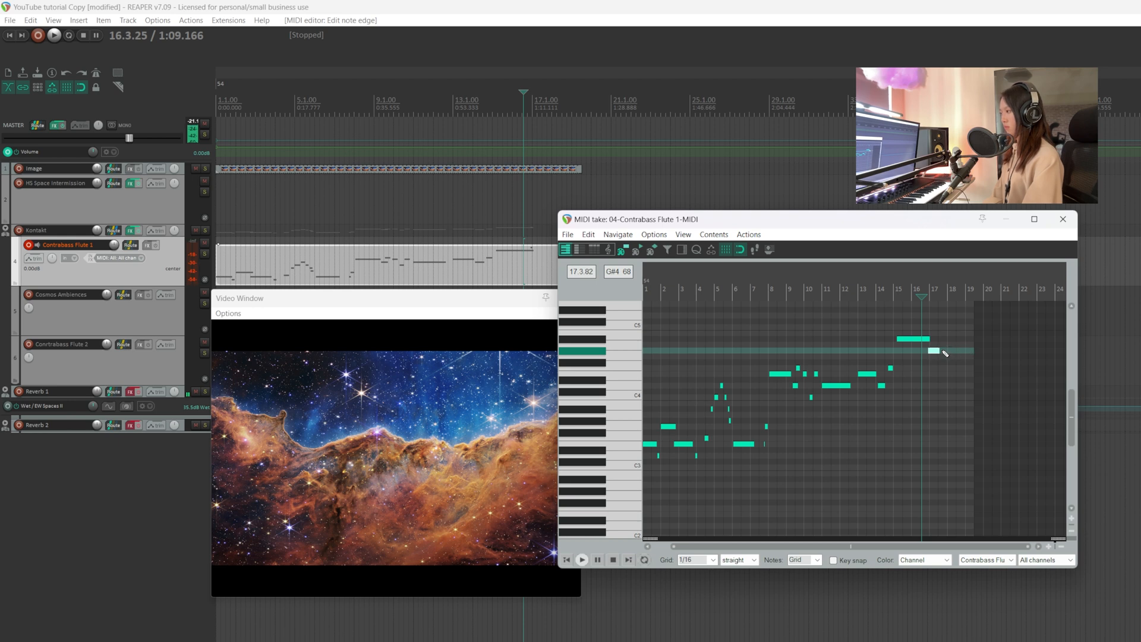
left_click_drag(830, 223, 857, 225)
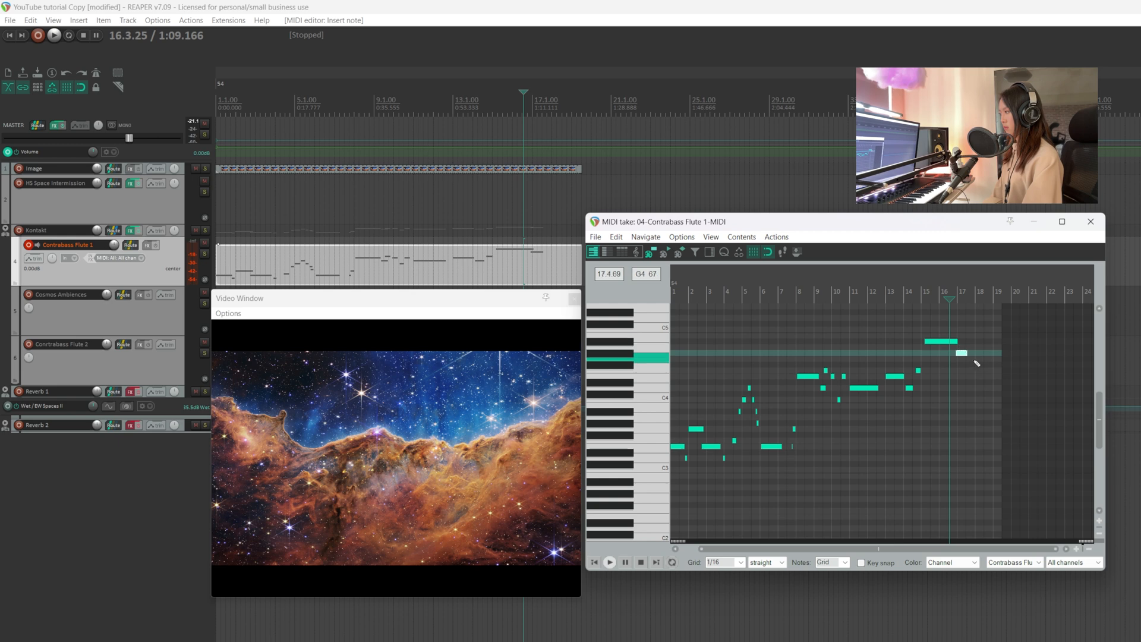
left_click_drag(974, 360, 994, 360)
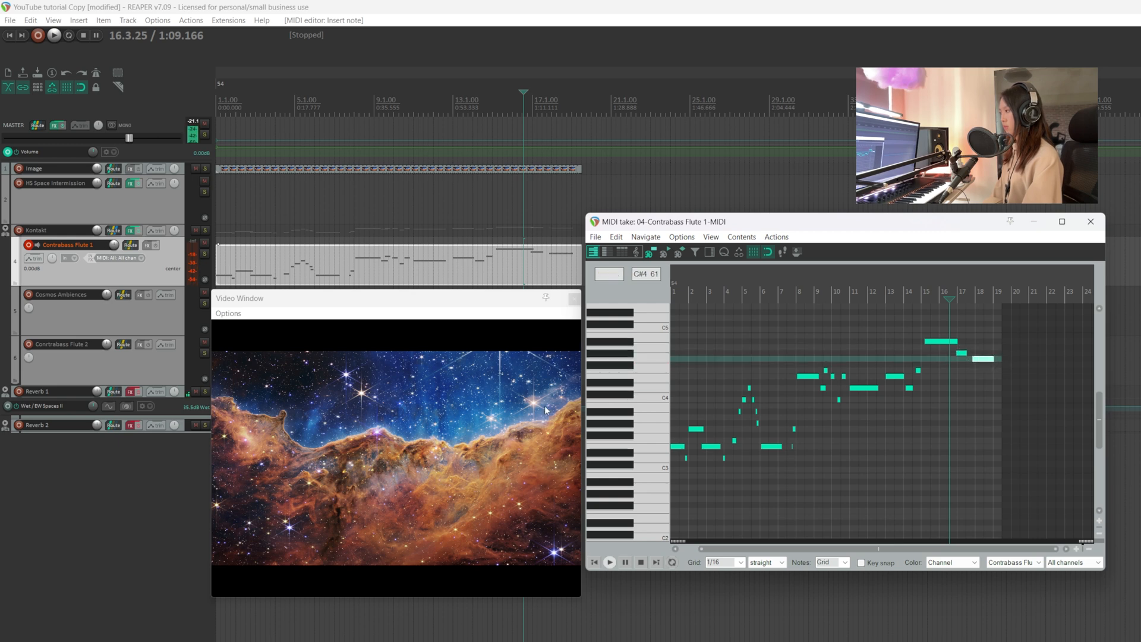
scroll(816, 422, "right", 3)
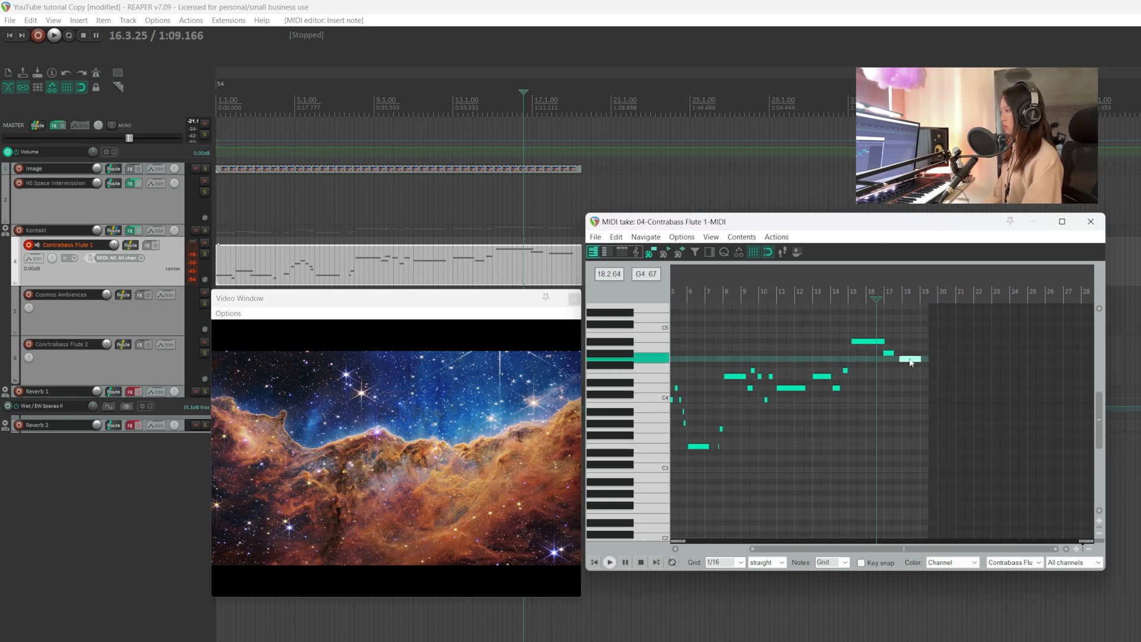
Step: Raise the last note to C5 in measure 18 and transpose the whole melody down one semitone
left_click_drag(911, 360, 915, 333)
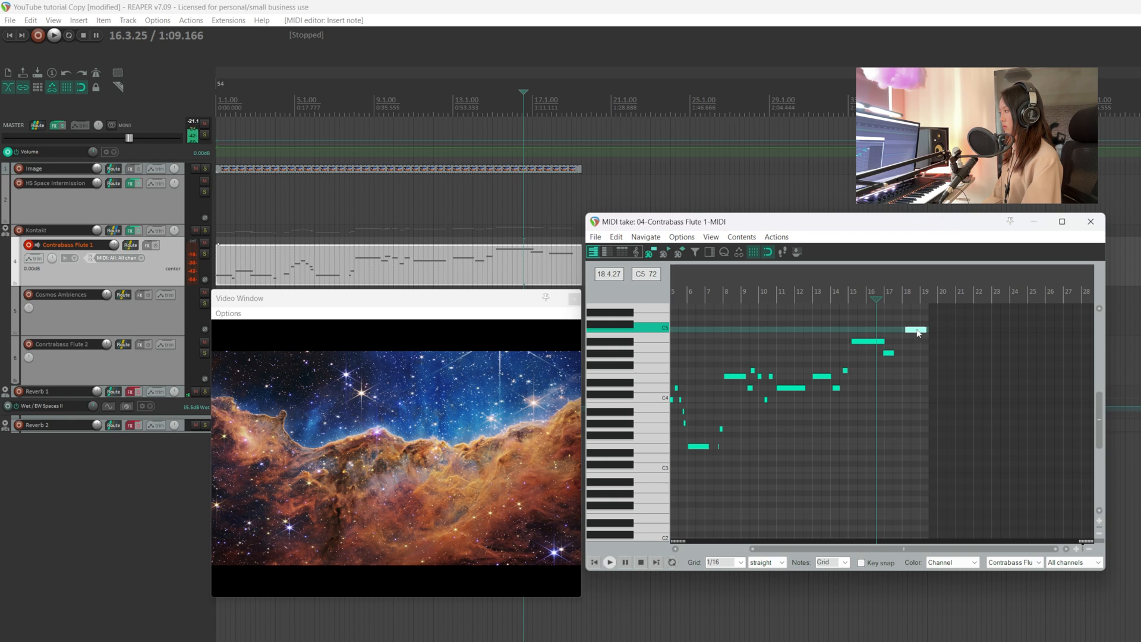
scroll(909, 333, "down", 2)
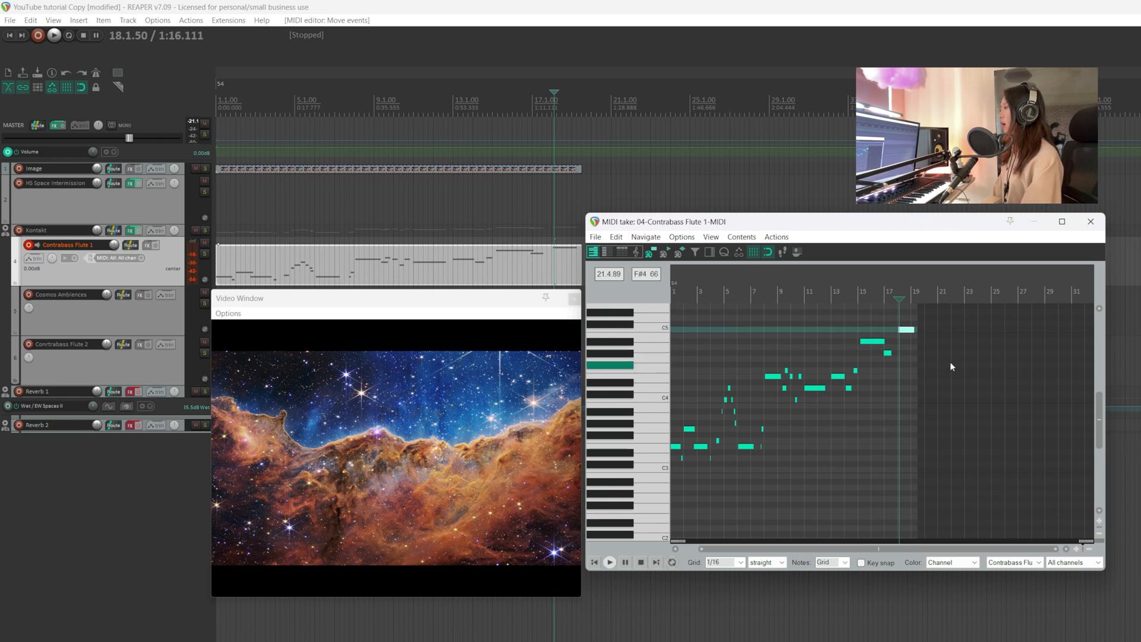
key("ctrl+a")
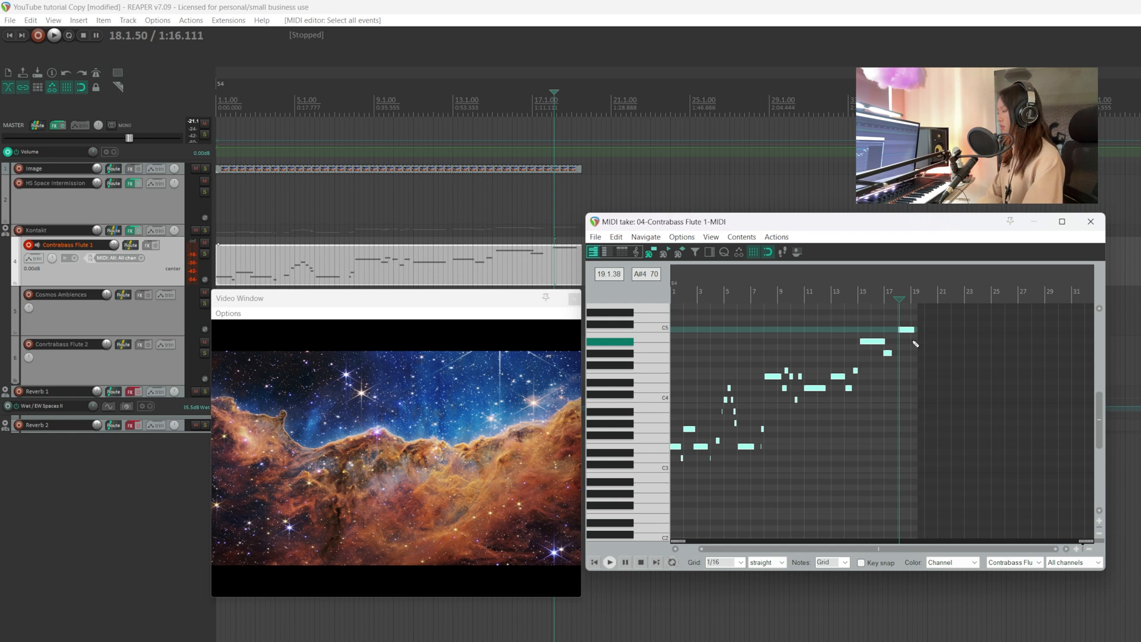
key("Down")
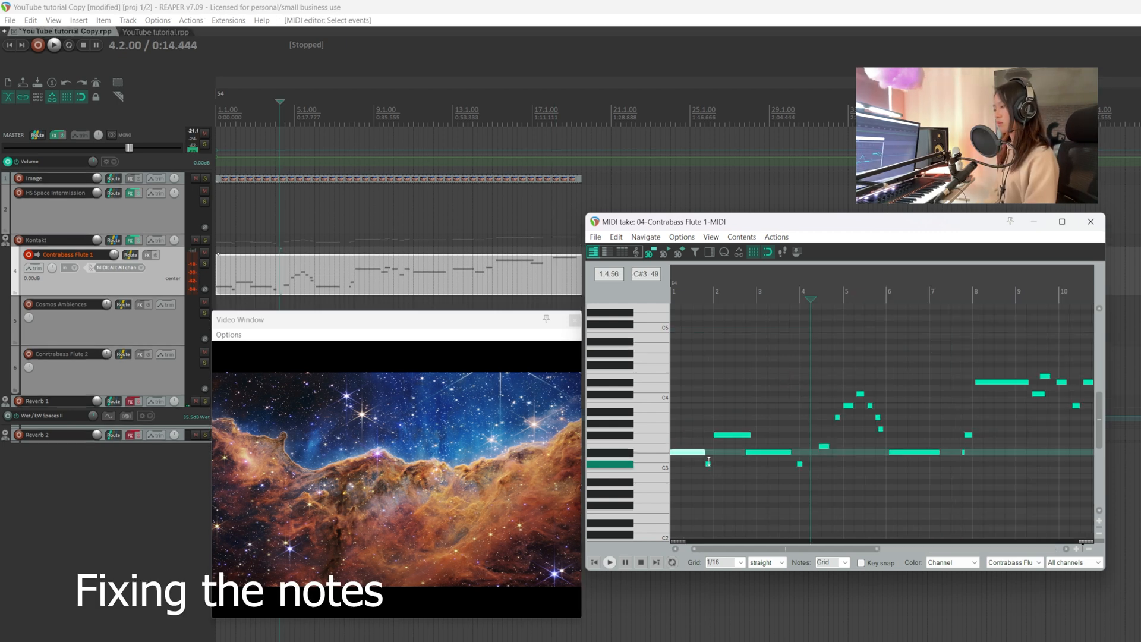
Step: Retime the D#3, C#3 and F#3 notes around measure 2, and lower the D#3 note near measure 3 to A#2
left_click_drag(715, 435, 721, 436)
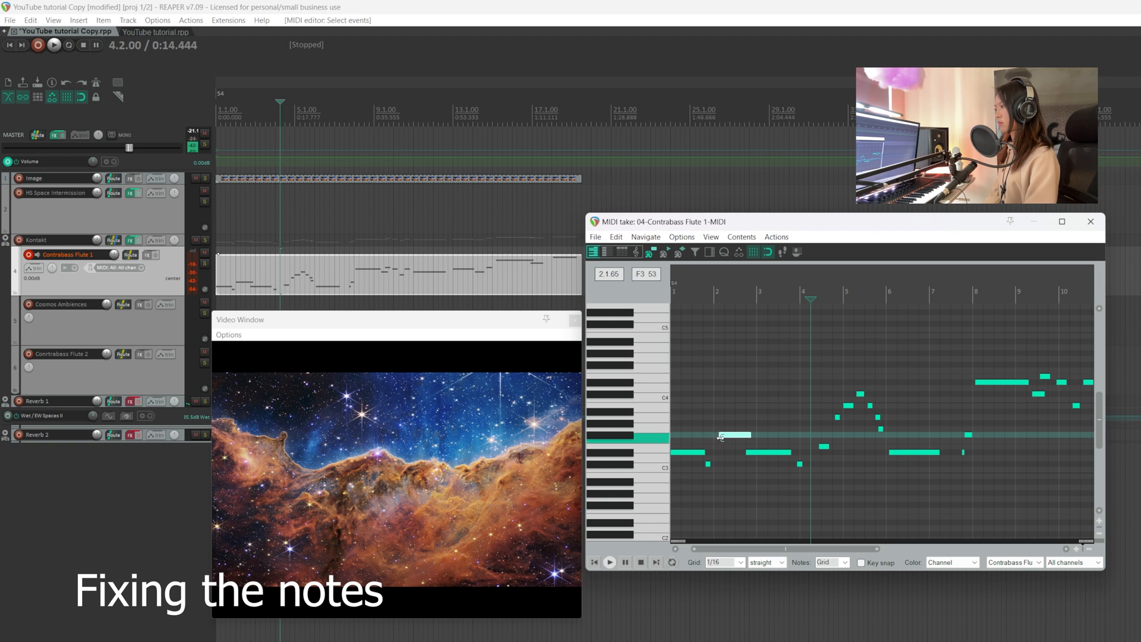
left_click_drag(833, 222, 526, 217)
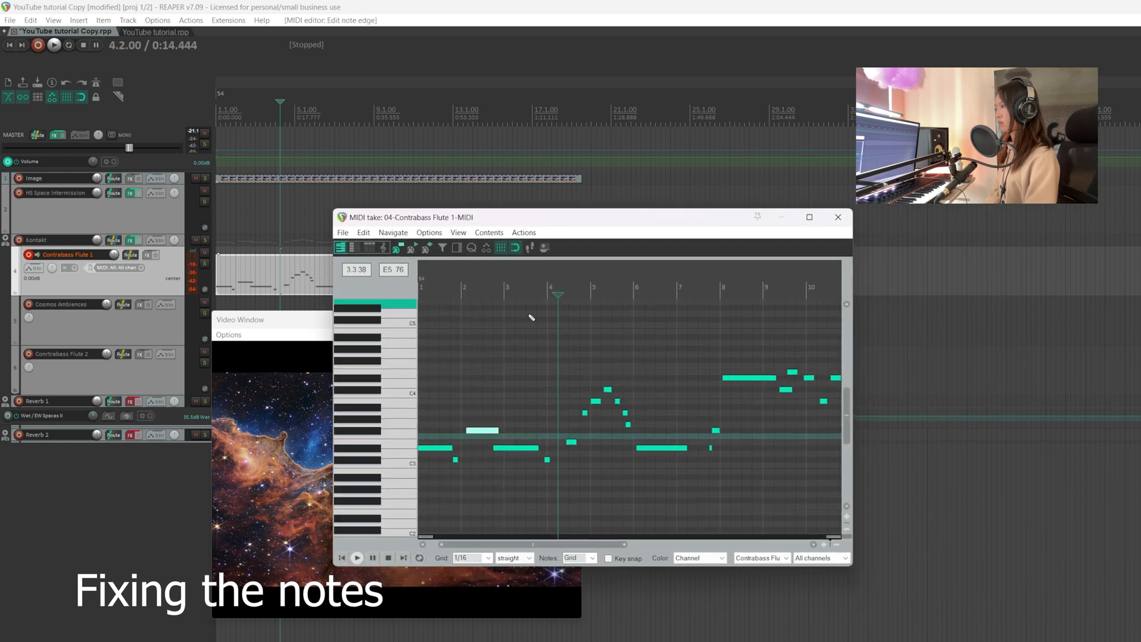
left_click(464, 460)
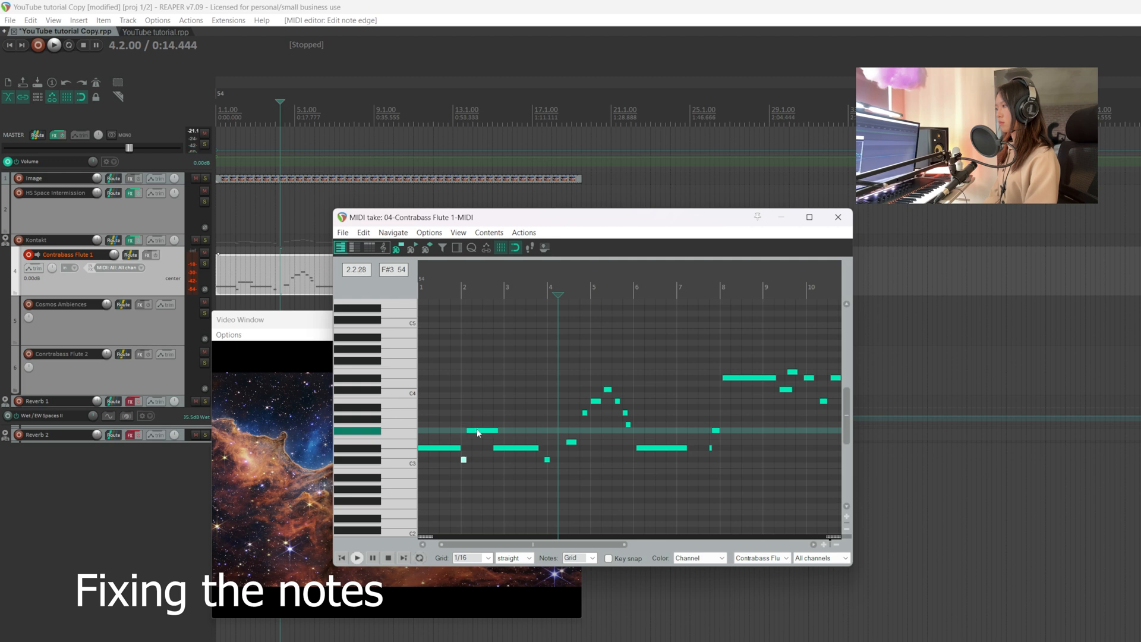
left_click_drag(494, 448, 509, 478)
left_click(508, 448)
Step: Move the short E3 and A3 notes of measure 4 earlier and lengthen the A3 into measure 5
left_click(571, 443)
left_click_drag(572, 442, 563, 443)
left_click_drag(568, 442, 563, 413)
left_click_drag(636, 432, 588, 384)
left_click_drag(597, 401, 610, 401)
left_click_drag(586, 414, 624, 402)
Step: Turn off grid snapping and retime the short descending notes at the end of measure 5, closing on a short D#3
left_click(615, 420)
left_click(515, 248)
left_click_drag(638, 414, 626, 414)
left_click_drag(641, 425, 632, 425)
left_click_drag(644, 448, 650, 448)
Step: Position the long D#2, an octave below its former pitch, across measures 6 and 7
left_click_drag(642, 217, 702, 211)
left_click_drag(708, 512, 772, 512)
scroll(781, 439, "right", 3)
scroll(783, 441, "down", 2)
left_click(587, 372)
Step: Move the group of notes from the end of measure 7 to measure 12 down one octave
left_click_drag(565, 344, 690, 445)
scroll(690, 445, "down", 2)
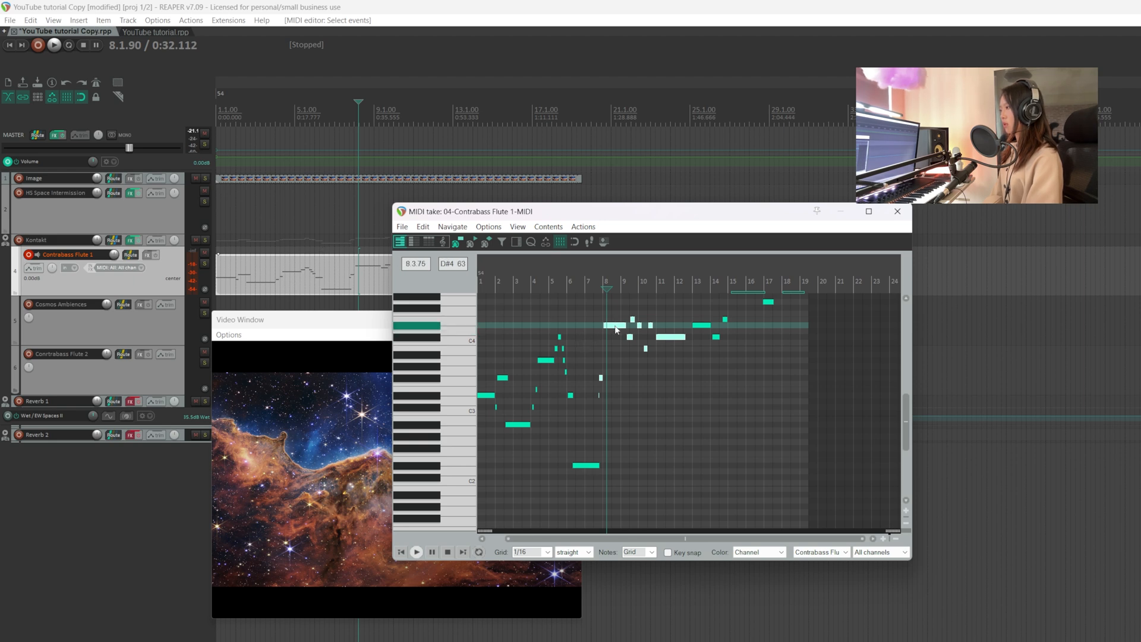
left_click_drag(615, 329, 617, 397)
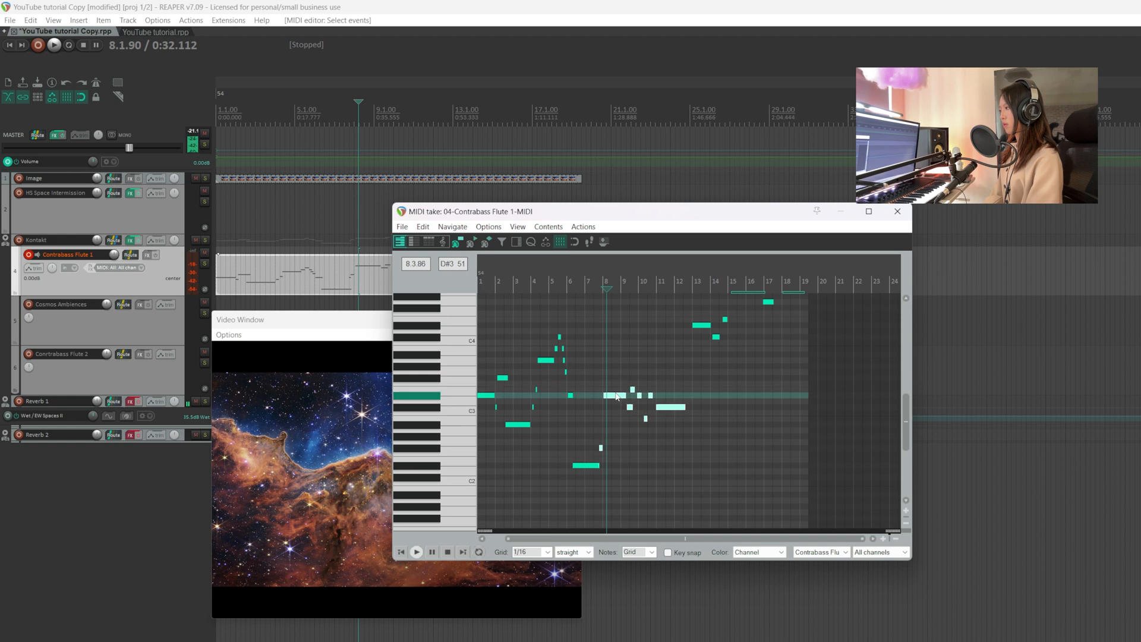
scroll(598, 474, "up", 5)
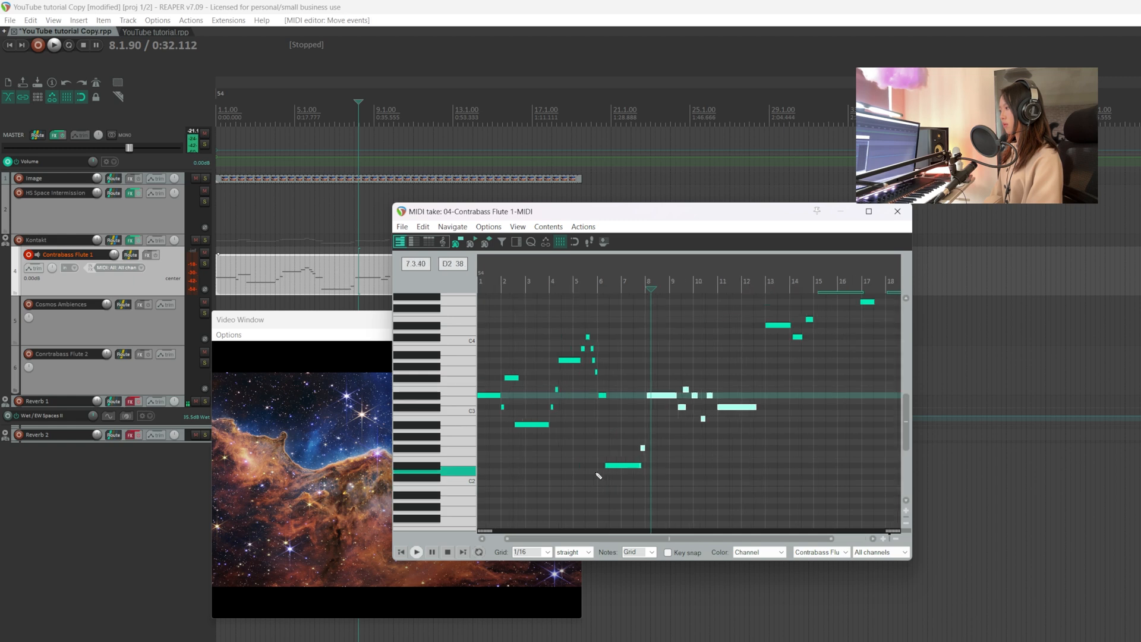
Step: Place short D#2 and F#2 notes at measure 8, leading into the long D#3 that reaches measure 9
left_click(534, 478)
left_click_drag(501, 465, 494, 465)
left_click_drag(521, 396, 546, 395)
left_click_drag(511, 448, 539, 448)
left_click_drag(504, 465, 528, 465)
left_click(586, 395)
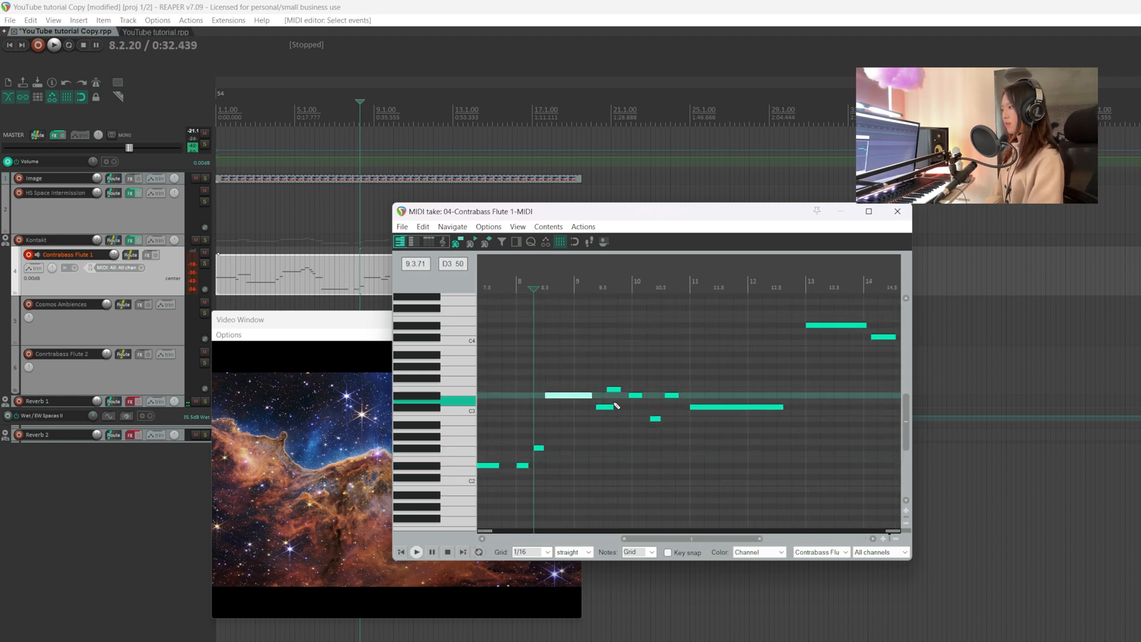
Step: Shorten and pull together the C#3, E3, D#3, B2 and D#3 notes across measures 9 and 10
left_click_drag(614, 390, 612, 390)
mouse_move(612, 408)
left_mouse_down()
mouse_move(619, 395)
mouse_move(628, 419)
left_mouse_up()
left_click_drag(671, 395, 641, 395)
mouse_move(601, 379)
left_mouse_down()
mouse_move(621, 412)
mouse_move(617, 395)
left_mouse_up()
left_click_drag(628, 419, 623, 419)
left_click(643, 416)
left_click_drag(644, 396, 635, 395)
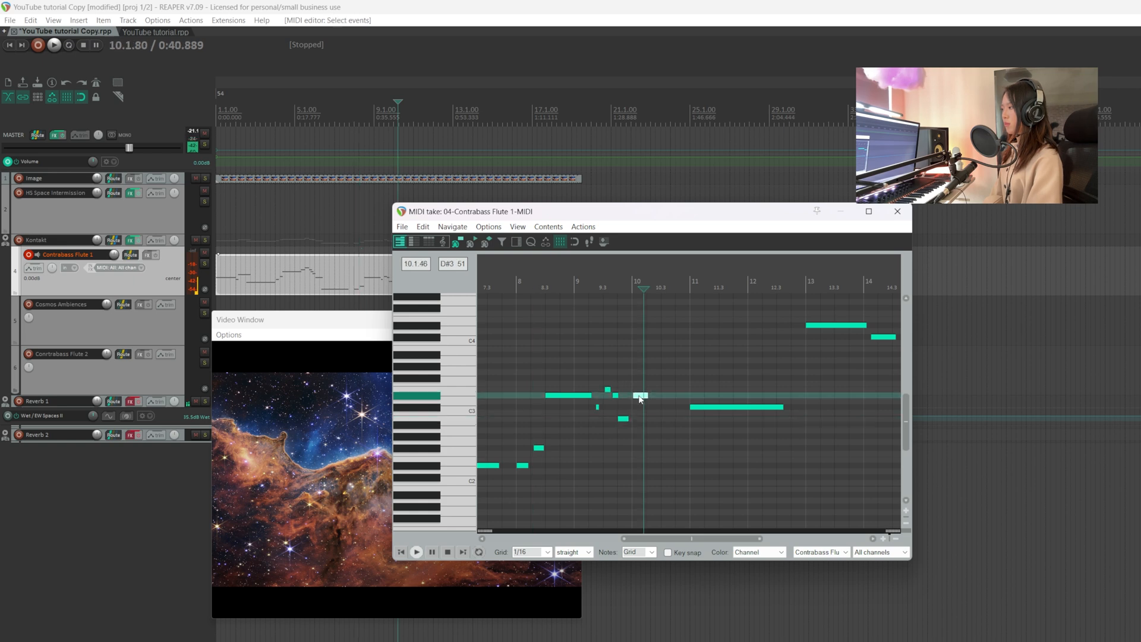
Step: Move the long C#3 note from measure 11 so that it begins in measure 10
left_click_drag(711, 407, 655, 407)
left_click_drag(654, 212, 761, 203)
left_click_drag(834, 399, 826, 399)
scroll(823, 398, "right", 2)
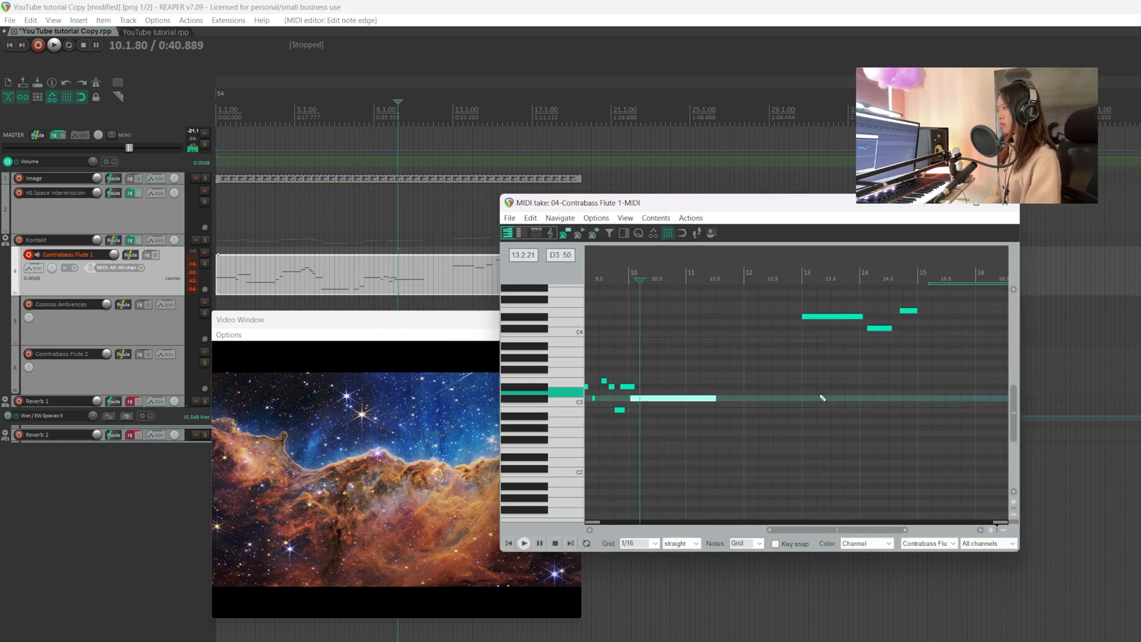
Step: Move the three notes of measures 13 and 14 down an octave and about a measure earlier, and shorten them
left_click_drag(773, 204, 843, 212)
left_click_drag(858, 312, 992, 347)
left_click_drag(897, 327, 832, 397)
left_click(890, 409)
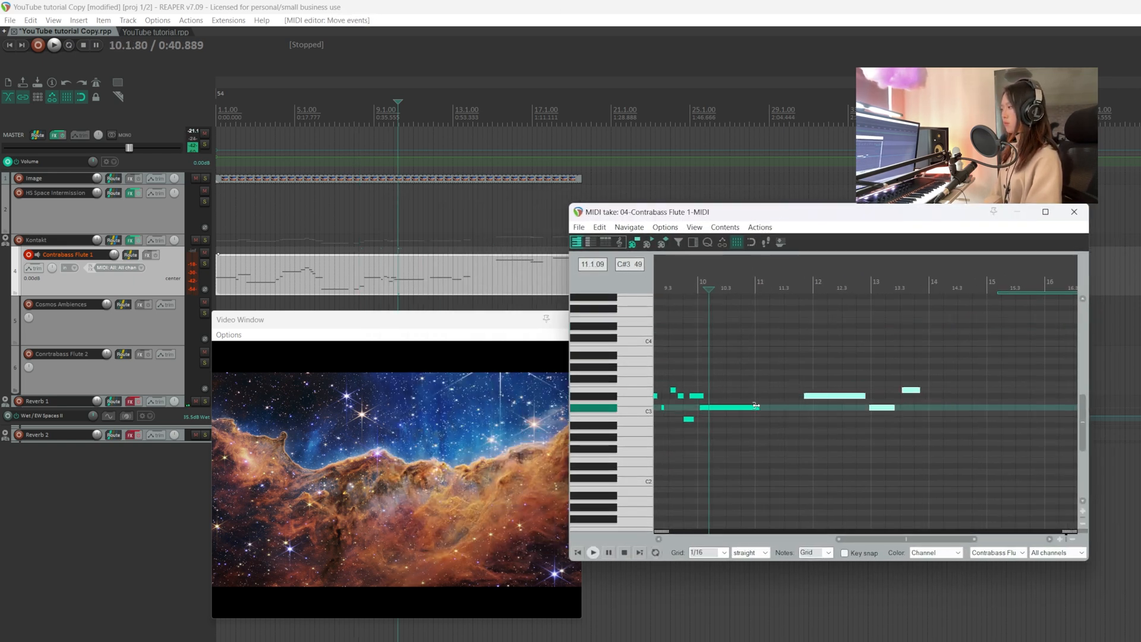
scroll(885, 409, "right", 2)
left_click(751, 396)
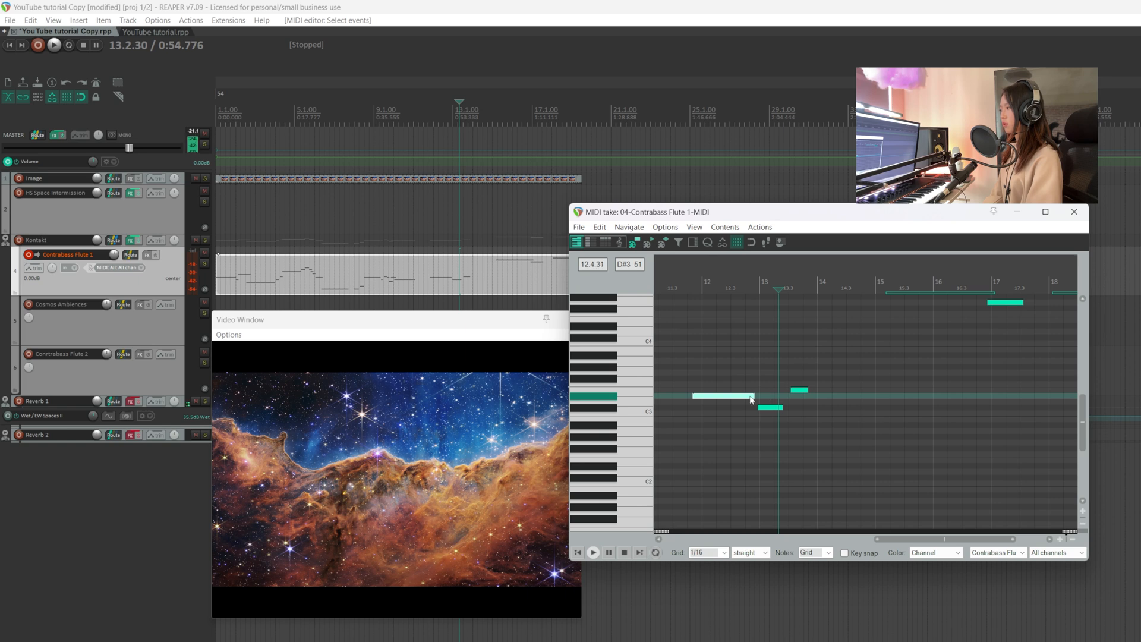
mouse_move(736, 394)
left_mouse_down()
mouse_move(725, 394)
mouse_move(744, 416)
mouse_move(737, 406)
mouse_move(756, 391)
left_mouse_up()
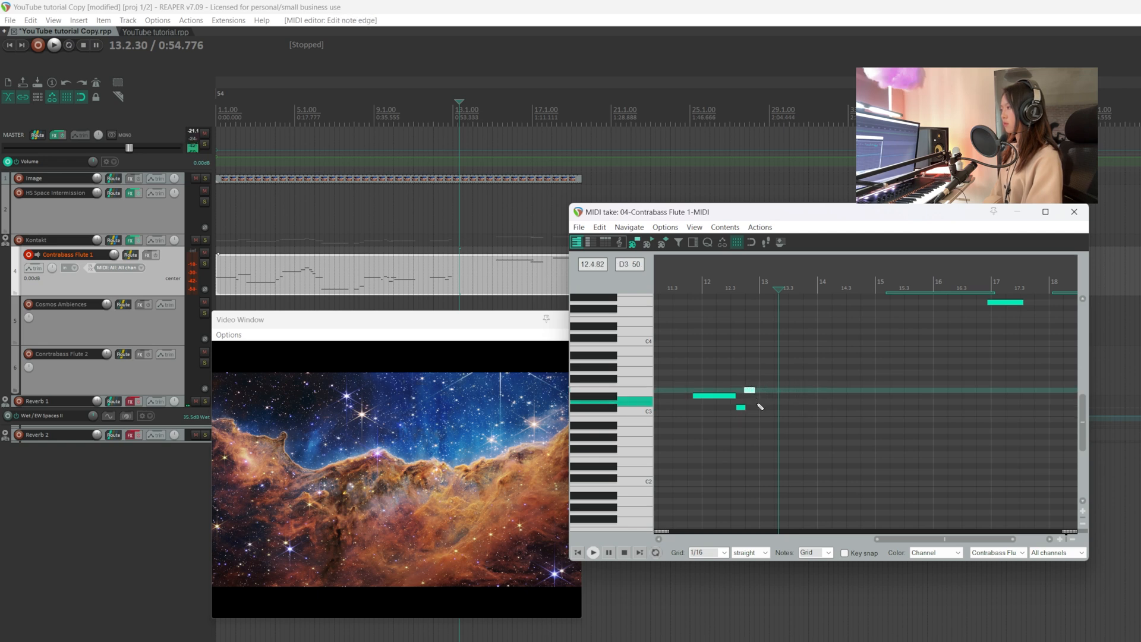
Step: Place a D#3 and a long G3 across measures 13 and 14, and add a short D#3 near the end of measure 14
left_click_drag(757, 396, 791, 375)
mouse_move(773, 378)
left_mouse_down()
mouse_move(697, 419)
mouse_move(764, 397)
left_mouse_up()
scroll(859, 397, "right", 1)
scroll(847, 416, "up", 1)
left_click_drag(836, 397, 809, 401)
scroll(927, 400, "right", 4)
scroll(927, 400, "down", 3)
left_click(822, 425)
scroll(779, 324, "right", 2)
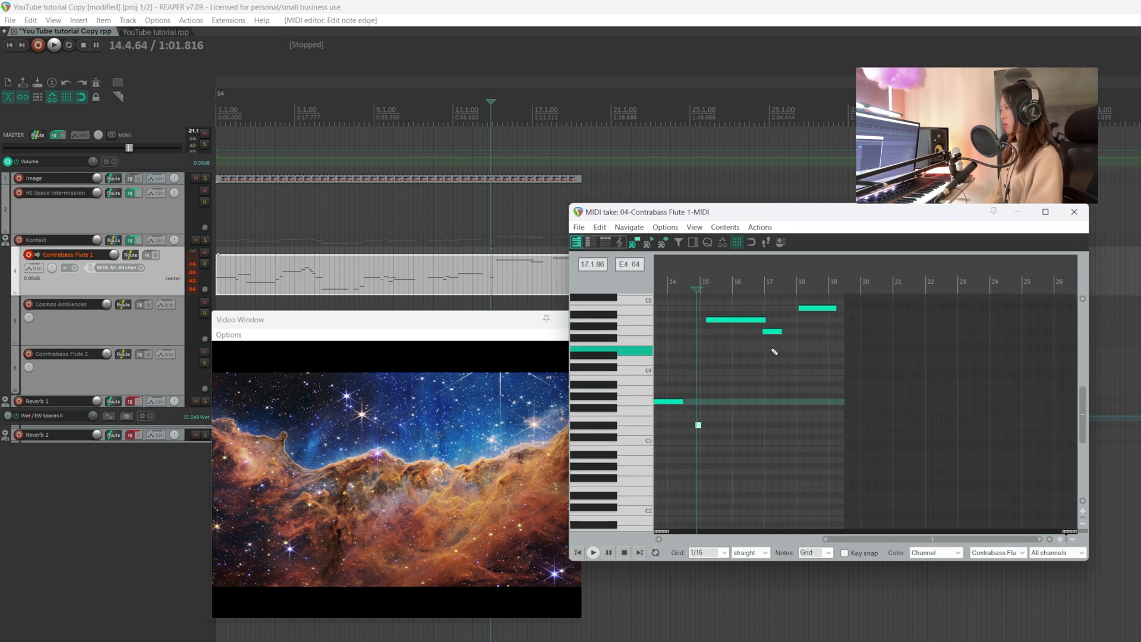
Step: Move the A4 and G4 notes of measures 15 and 16 later, into measures 16 to 18, and shorten the A4
left_click_drag(747, 305, 816, 347)
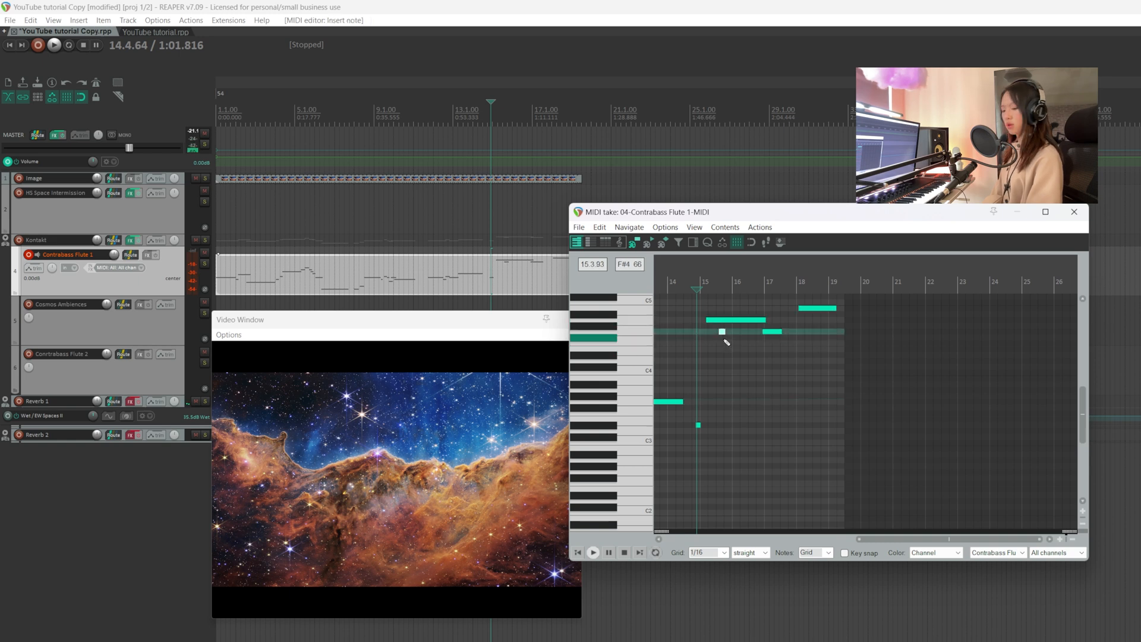
left_click_drag(708, 321, 801, 335)
left_click(738, 343)
key("ctrl+z")
left_click(728, 338)
left_click(721, 281)
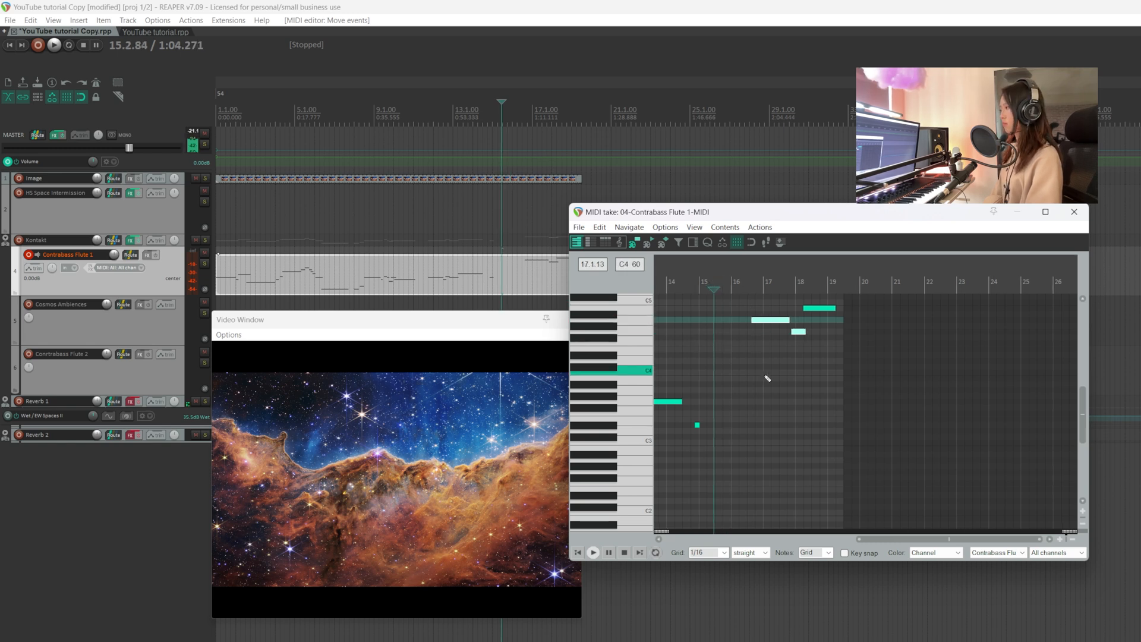
Step: Paste copied notes around measures 15 and 16 and delete the unwanted one
key("ctrl+v")
scroll(766, 360, "right", 2)
left_click_drag(763, 358, 726, 349)
left_click(737, 361)
left_click(745, 332)
key("Delete")
Step: Arrange the closing phrase as D#4, C#4, F#4, E4, G4 and F#4 across measures 15 to 18
left_click_drag(732, 349, 741, 350)
left_click_drag(680, 379, 791, 338)
left_click(735, 334)
left_click(732, 321)
double_click(772, 333)
double_click(786, 356)
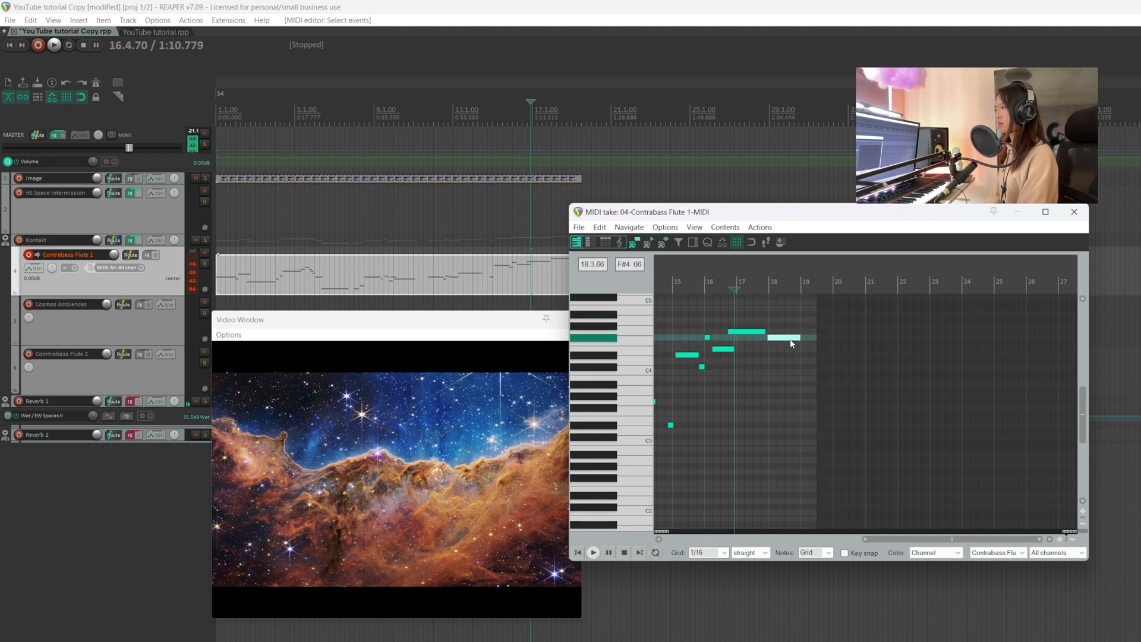
Step: Raise the last note to B4 and fit it from measure 18 to the end of the item
left_click_drag(799, 212, 866, 223)
mouse_move(853, 347)
left_mouse_down()
mouse_move(853, 321)
mouse_move(883, 319)
left_mouse_up()
scroll(912, 389, "down", 3)
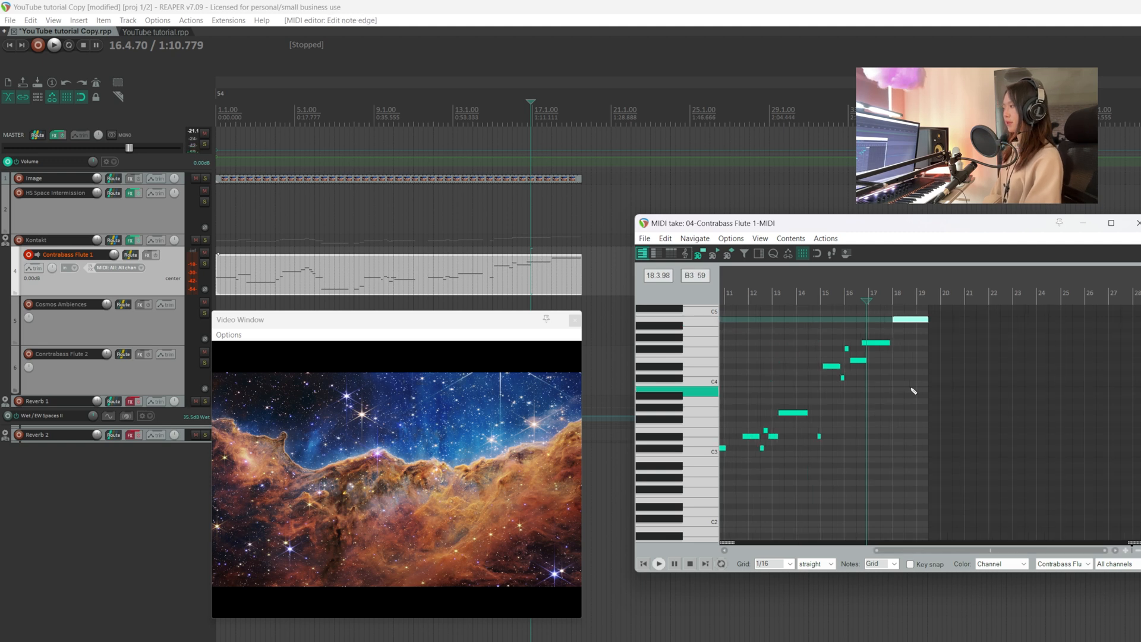
left_click_drag(866, 224, 816, 220)
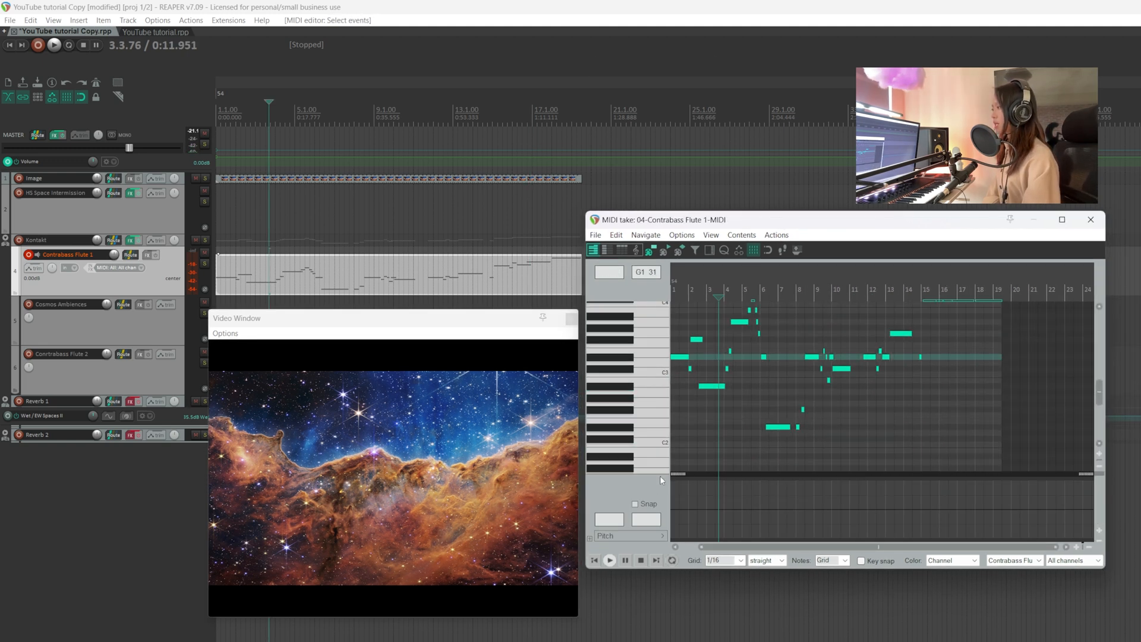
Step: Switch the controller lane below the notes from Pitch to 01 Mod Wheel MSB
left_click(655, 538)
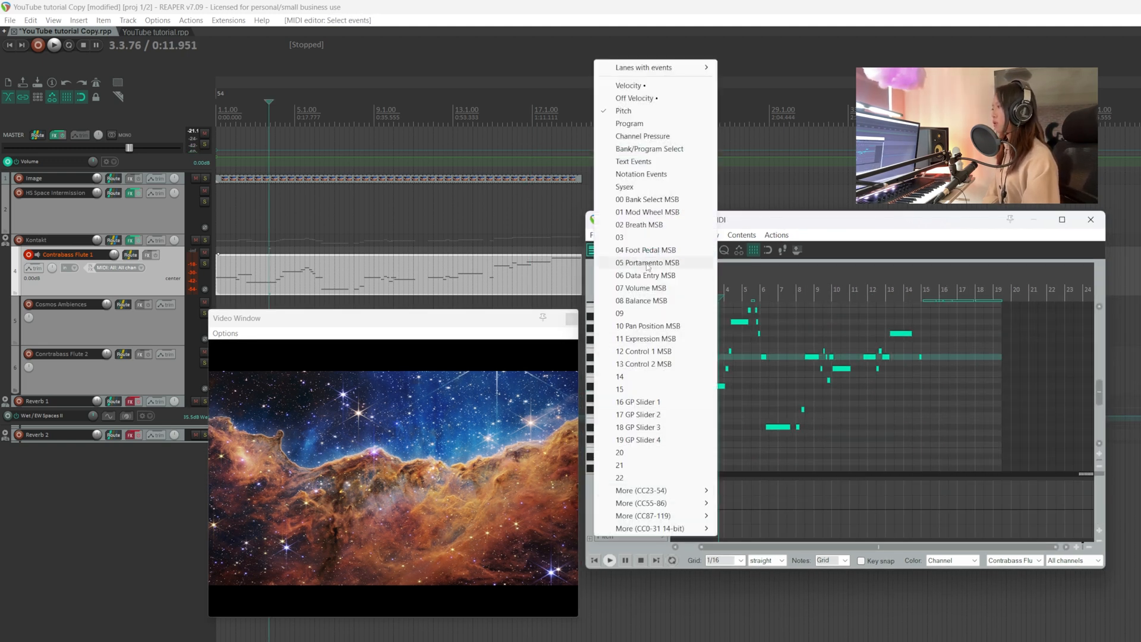
left_click(654, 212)
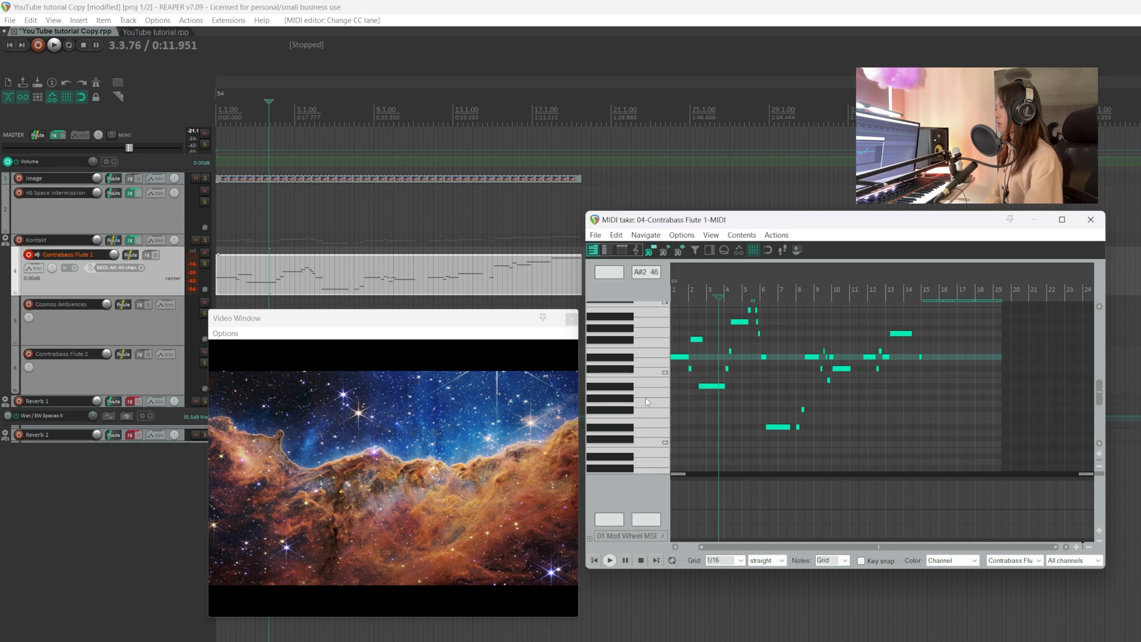
scroll(761, 470, "up", 3)
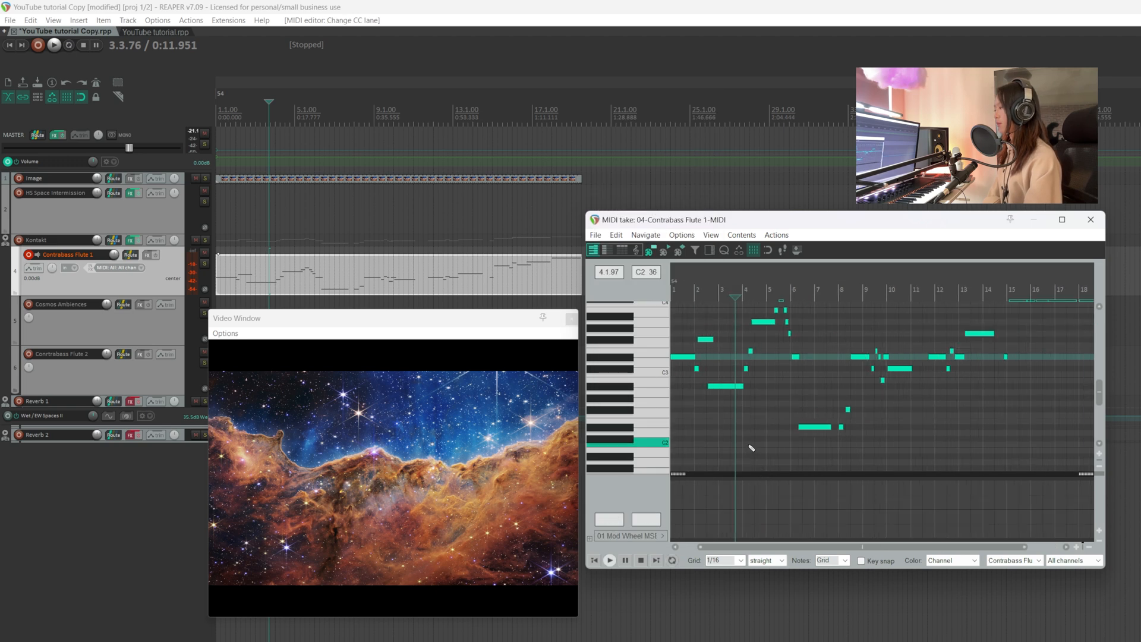
Step: Play the melody from measure 1 and draw a mod wheel curve beneath its opening measures
left_click(672, 289)
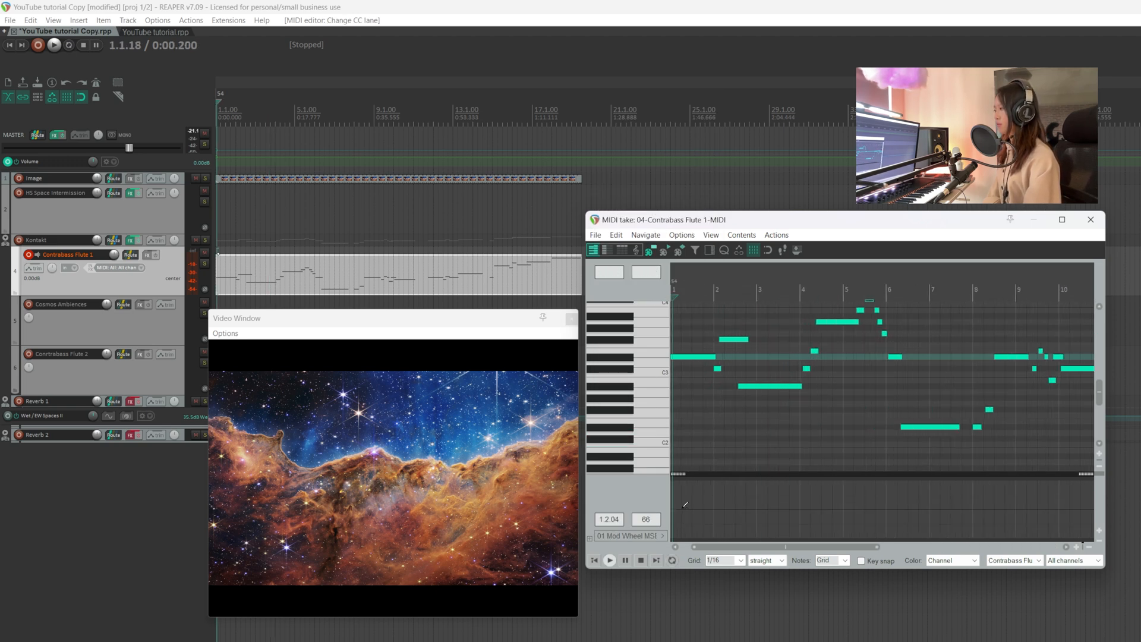
key("space")
mouse_move(675, 507)
left_mouse_down()
mouse_move(693, 497)
mouse_move(789, 532)
mouse_move(824, 499)
mouse_move(866, 484)
mouse_move(936, 509)
mouse_move(743, 511)
mouse_move(778, 519)
mouse_move(829, 484)
mouse_move(907, 502)
mouse_move(841, 517)
mouse_move(856, 523)
mouse_move(896, 492)
mouse_move(986, 492)
mouse_move(793, 498)
mouse_move(871, 515)
mouse_move(888, 507)
mouse_move(795, 497)
mouse_move(812, 504)
mouse_move(830, 489)
mouse_move(895, 526)
mouse_move(831, 504)
left_mouse_up()
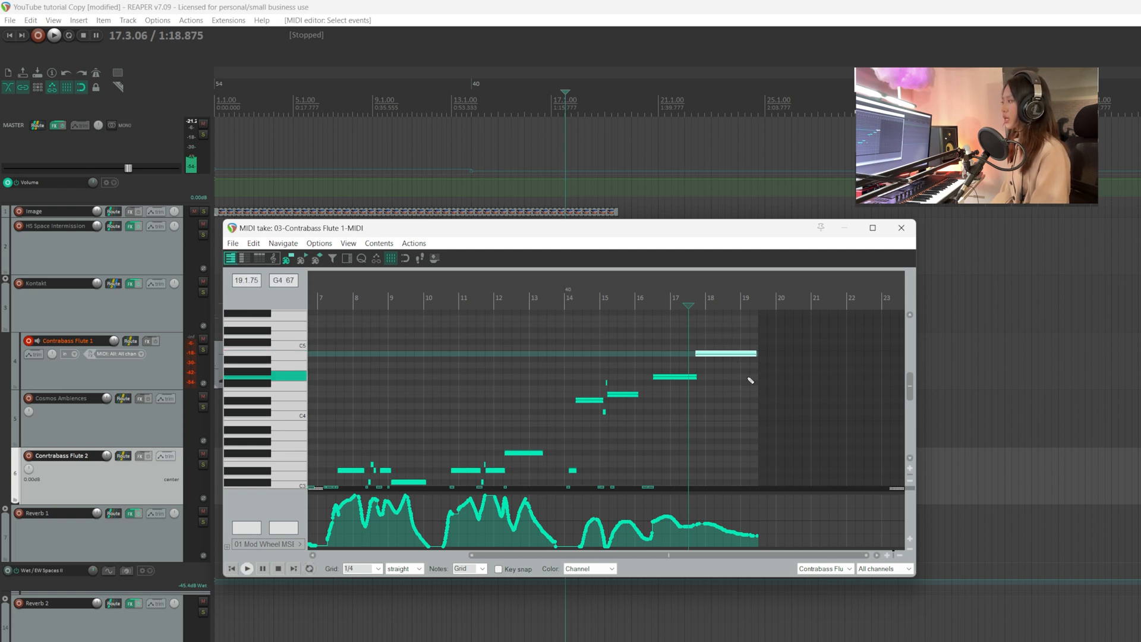
Step: Transpose all notes up one semitone and move the last note, across measures 18 and 19, to a lower pitch
key("ctrl+a")
key("Up")
left_click(721, 365)
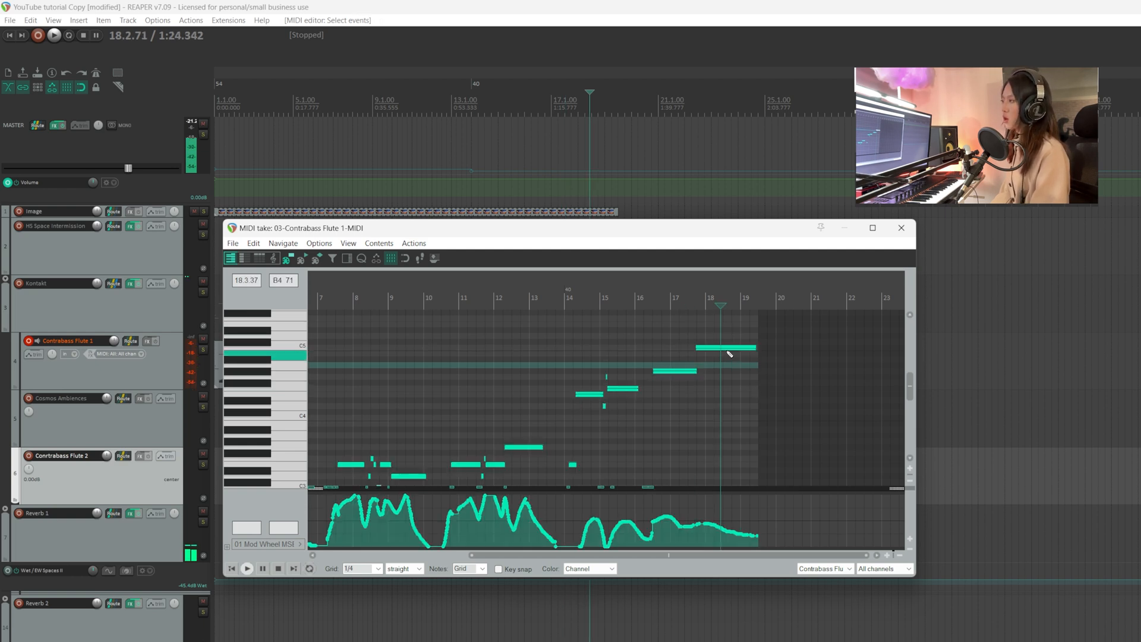
left_click_drag(730, 353, 730, 384)
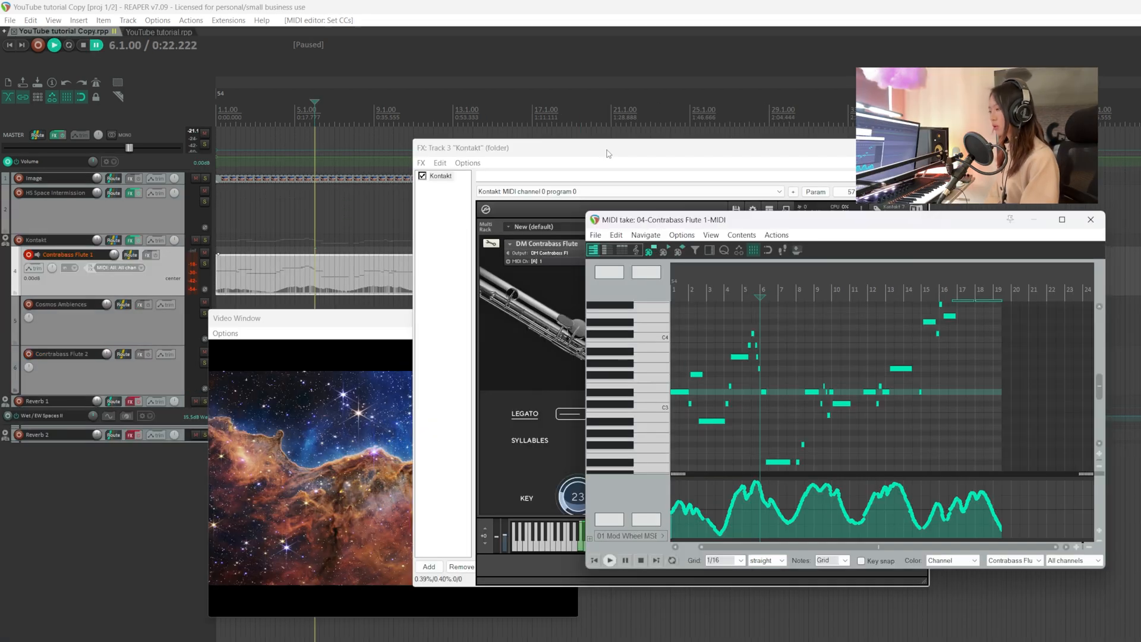
Step: Bring the Kontakt instrument window forward and audition the Contrabass Flute's keyswitches for the legato and poly vibrato and accent articulations
left_click(607, 153)
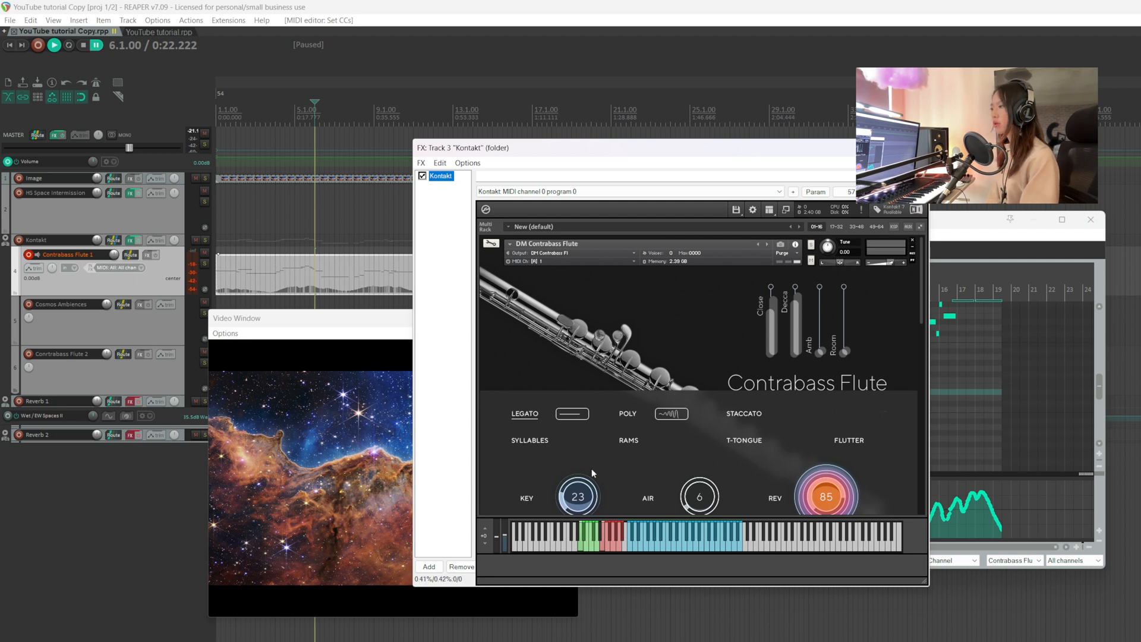
left_click(599, 544)
left_click(580, 550)
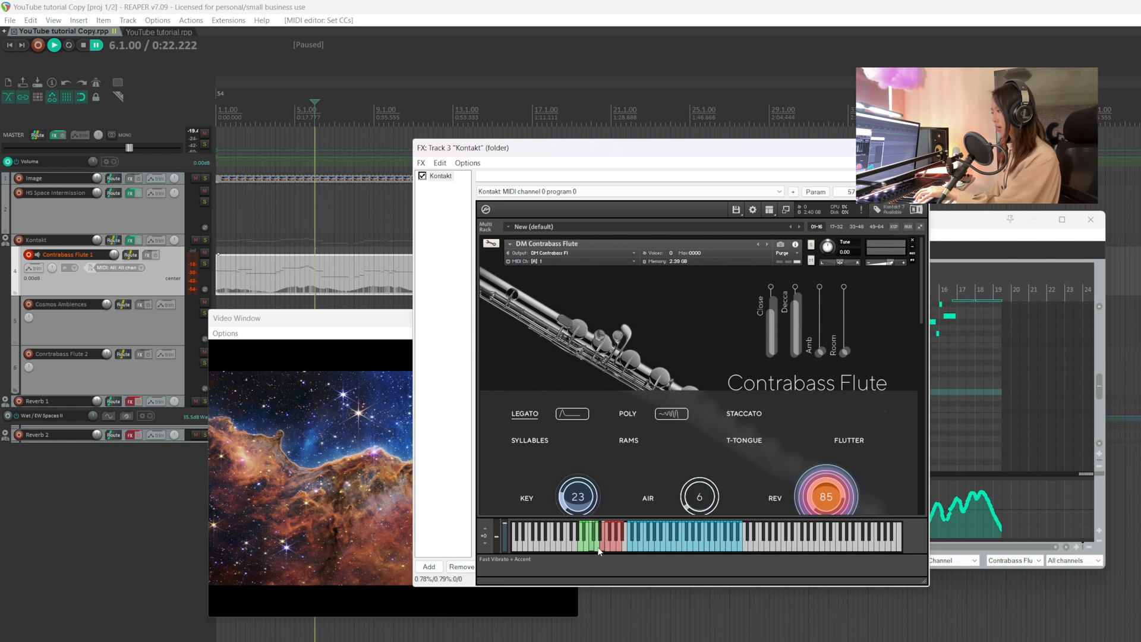
left_click(598, 552)
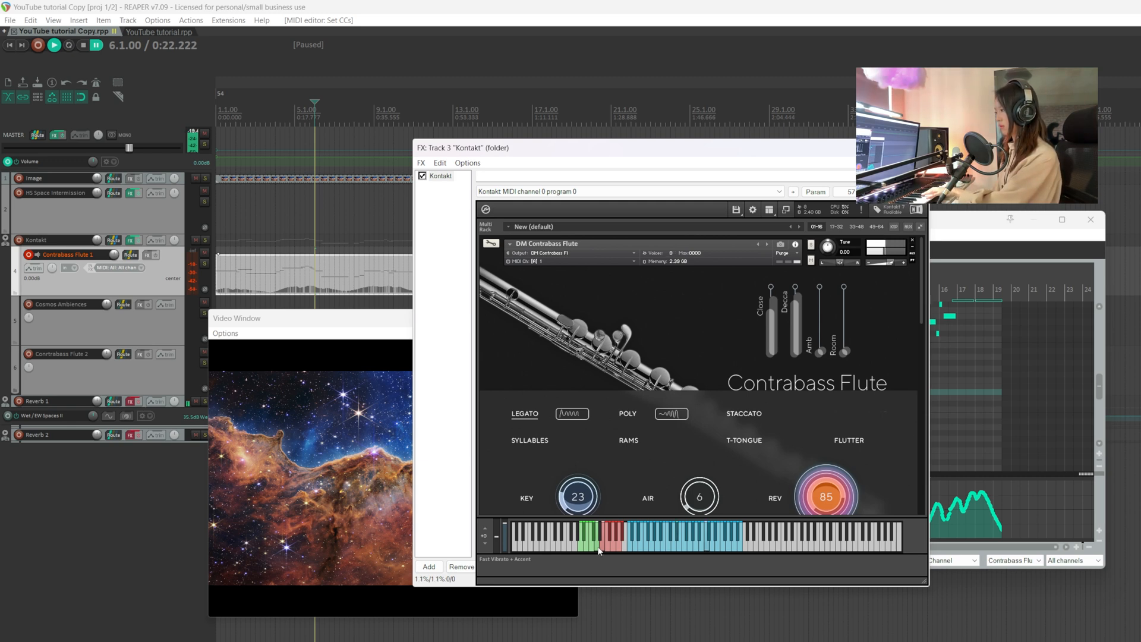
left_click(600, 546)
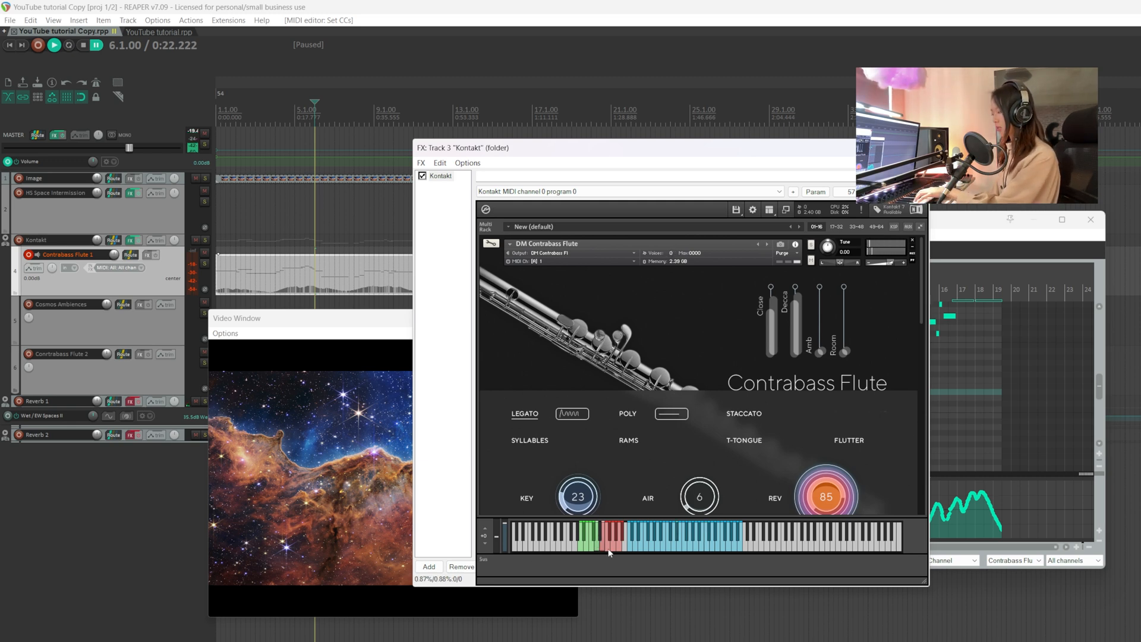
left_click(590, 545)
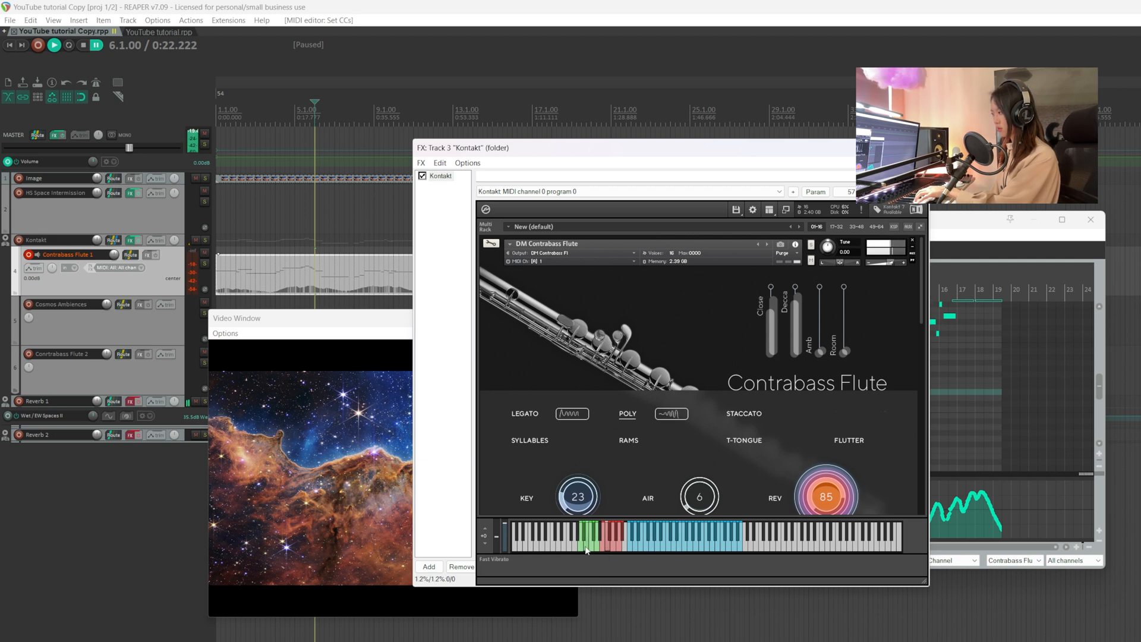
left_click(591, 549)
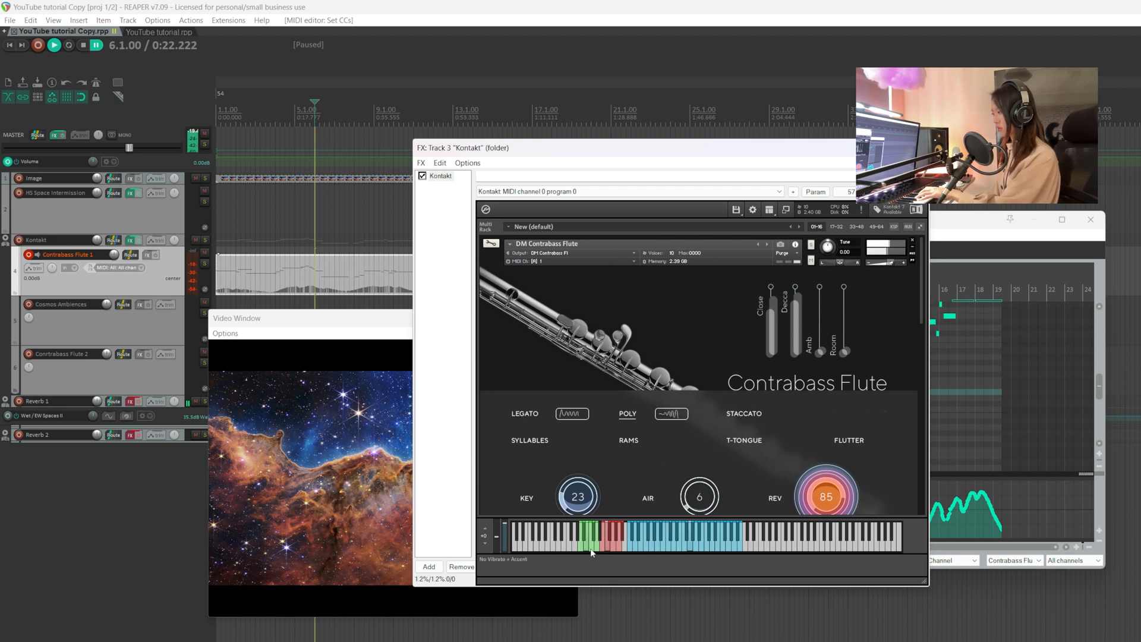
Step: Audition the Contrabass Flute's no-vibrato and fast-vibrato keyswitches, plus the staccato, rams, triple-tongue and flutter articulations
left_click(584, 542)
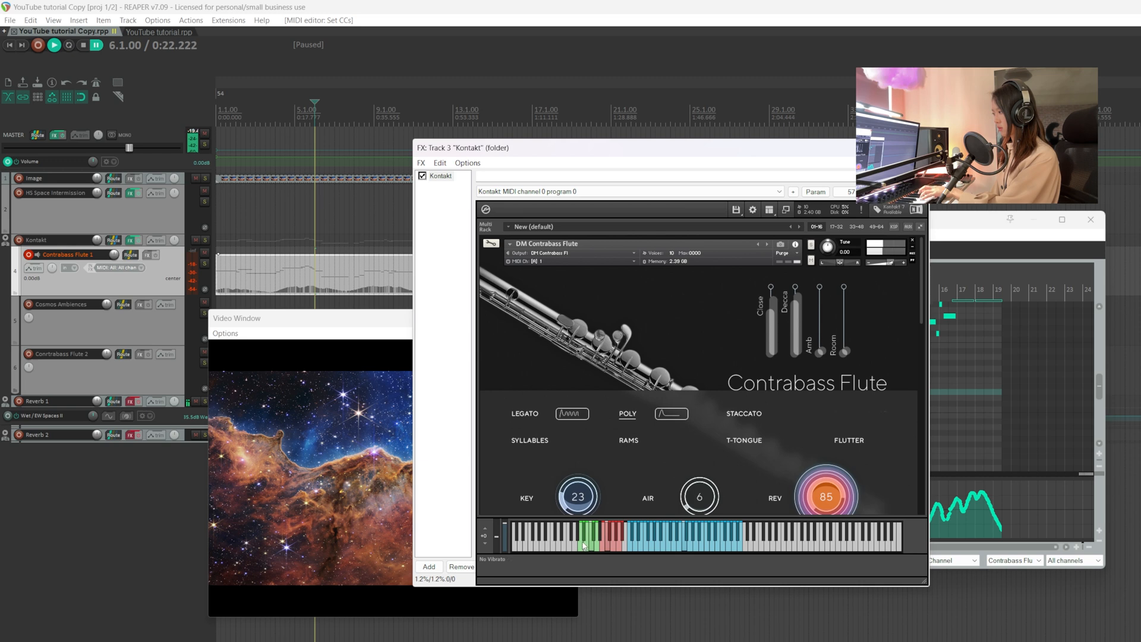
left_click(594, 540)
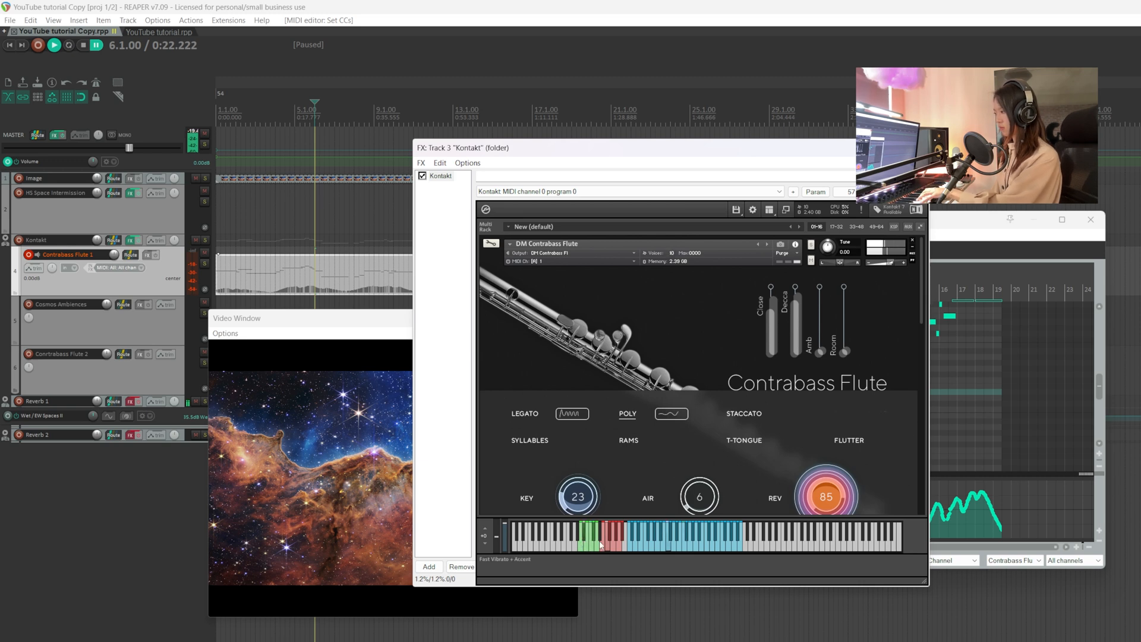
left_click(609, 543)
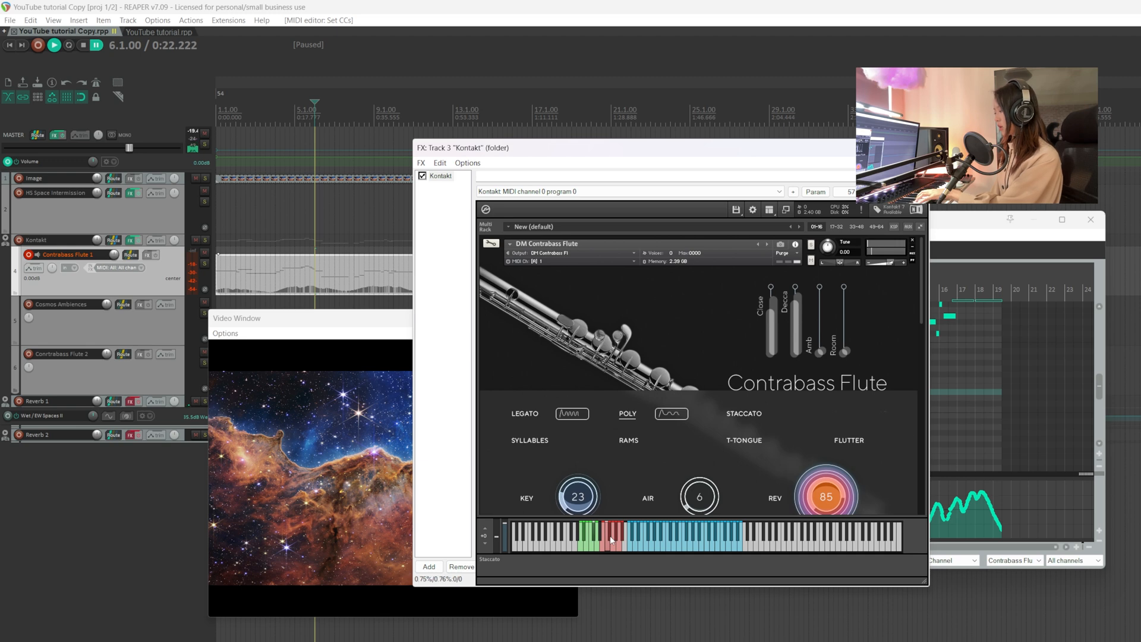
left_click(610, 537)
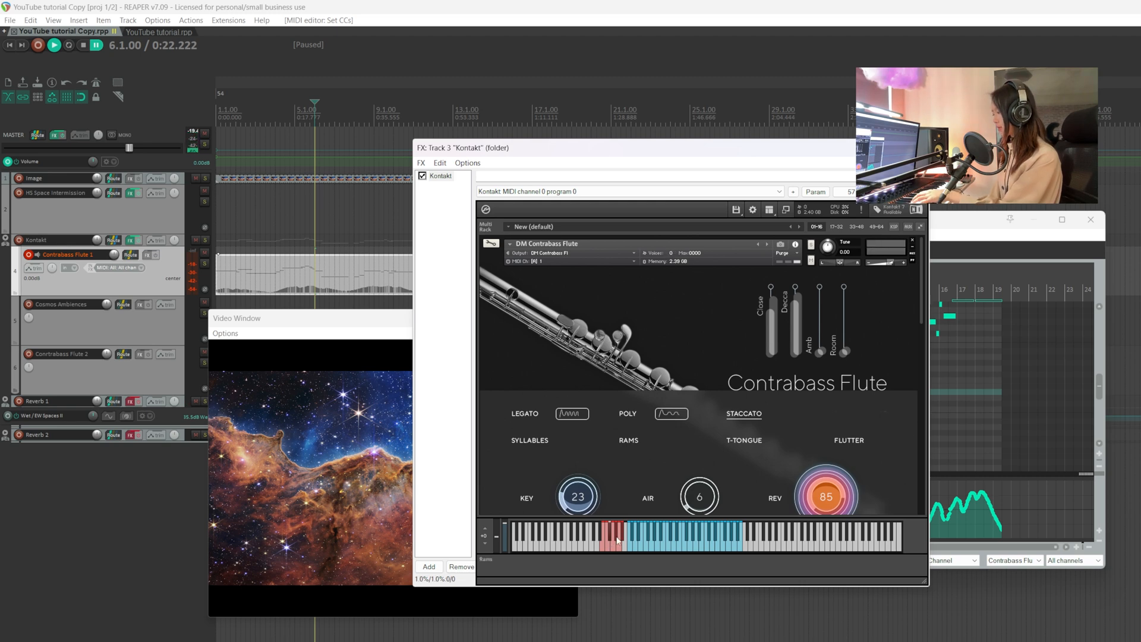
left_click(618, 540)
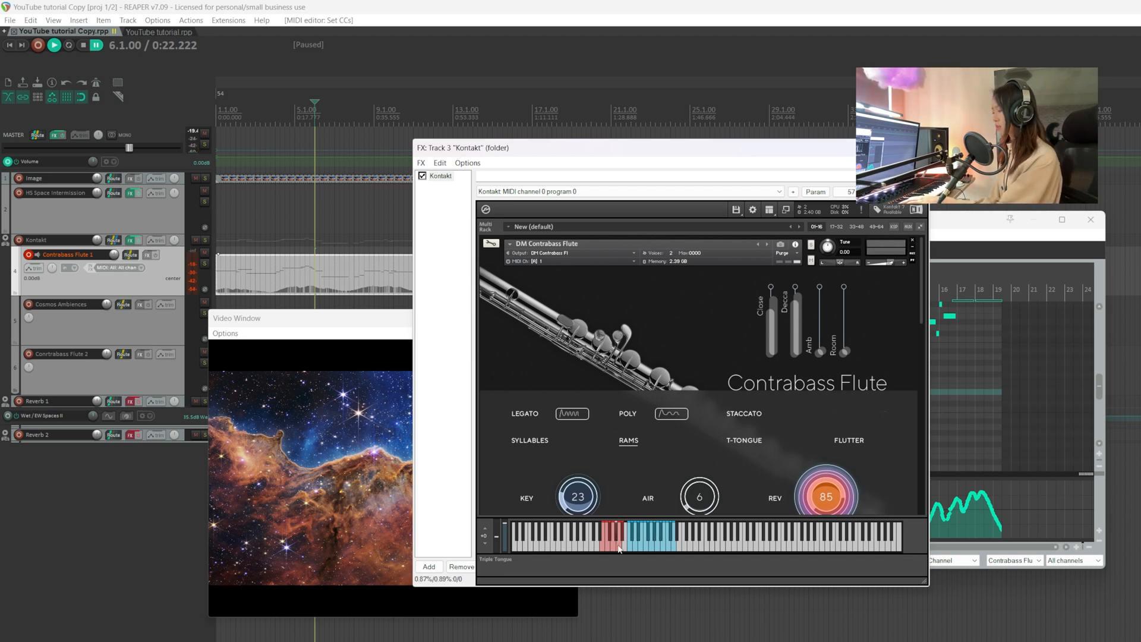
left_click(618, 548)
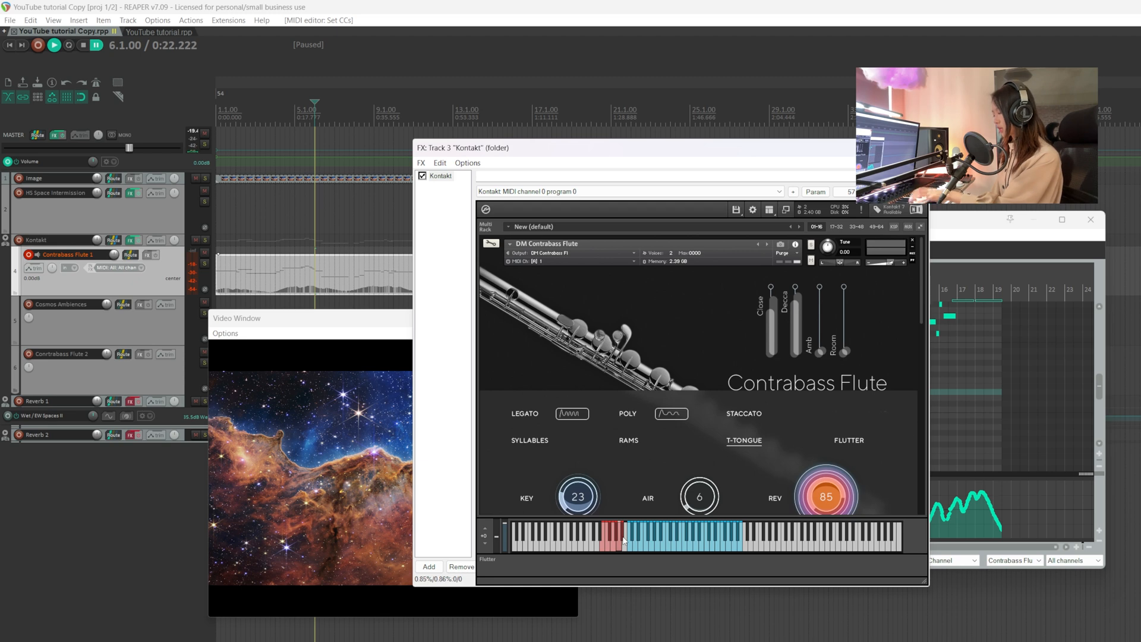
left_click(623, 539)
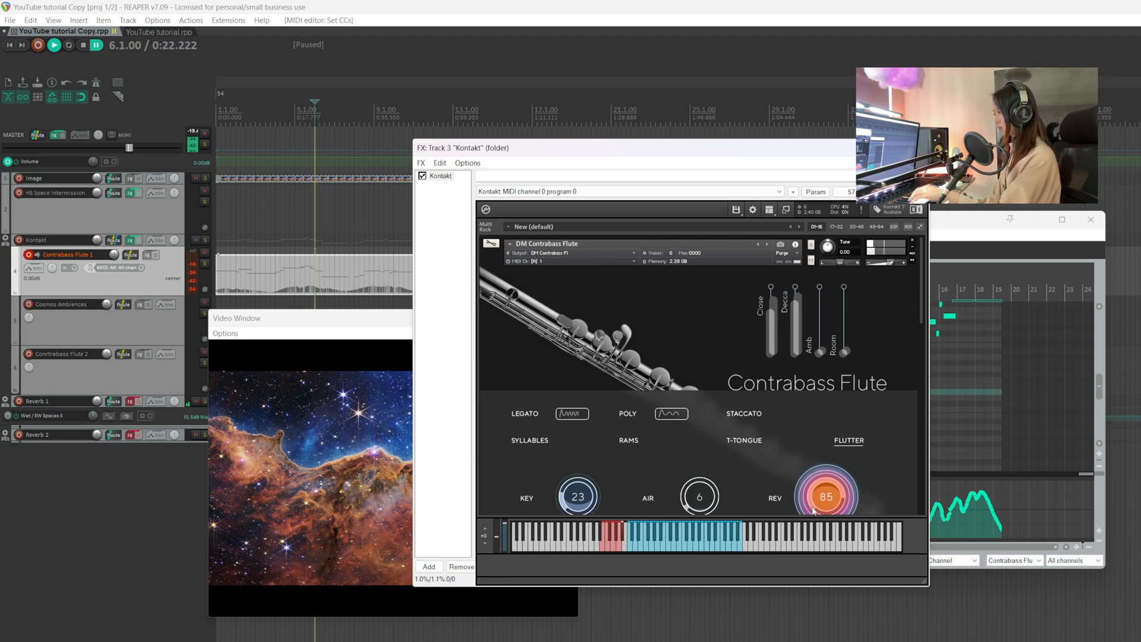
Step: Try the Contrabass Flute's Air amount at 52 and bring it back down to 6
scroll(781, 453, "down", 1)
scroll(781, 454, "down", 1)
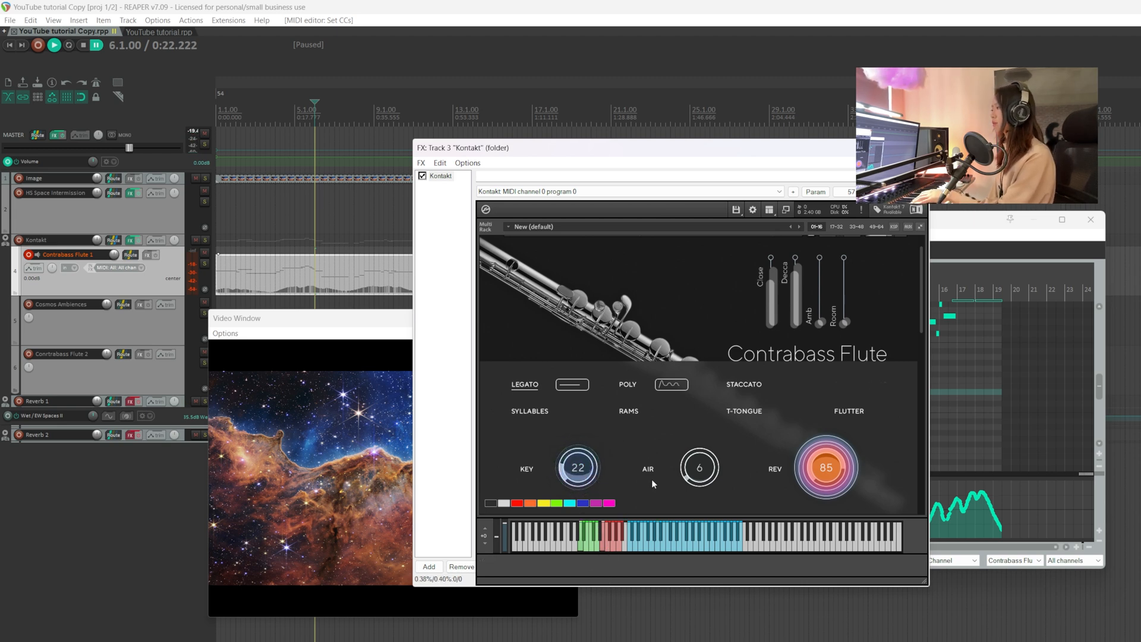
left_click_drag(699, 474, 833, 123)
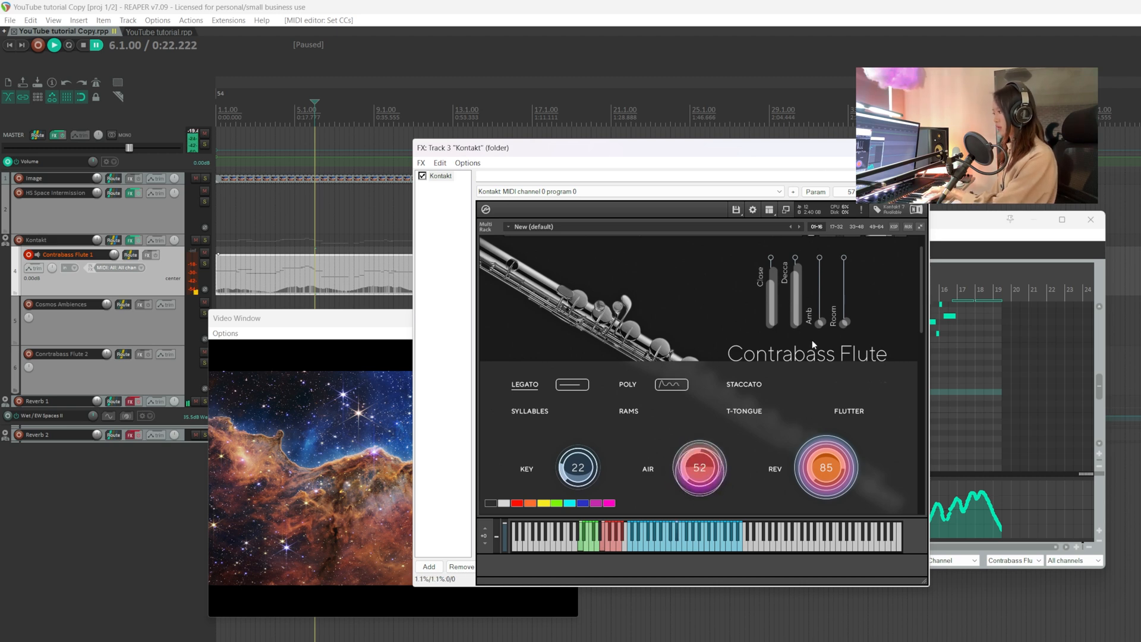
left_click_drag(857, 166, 729, 463)
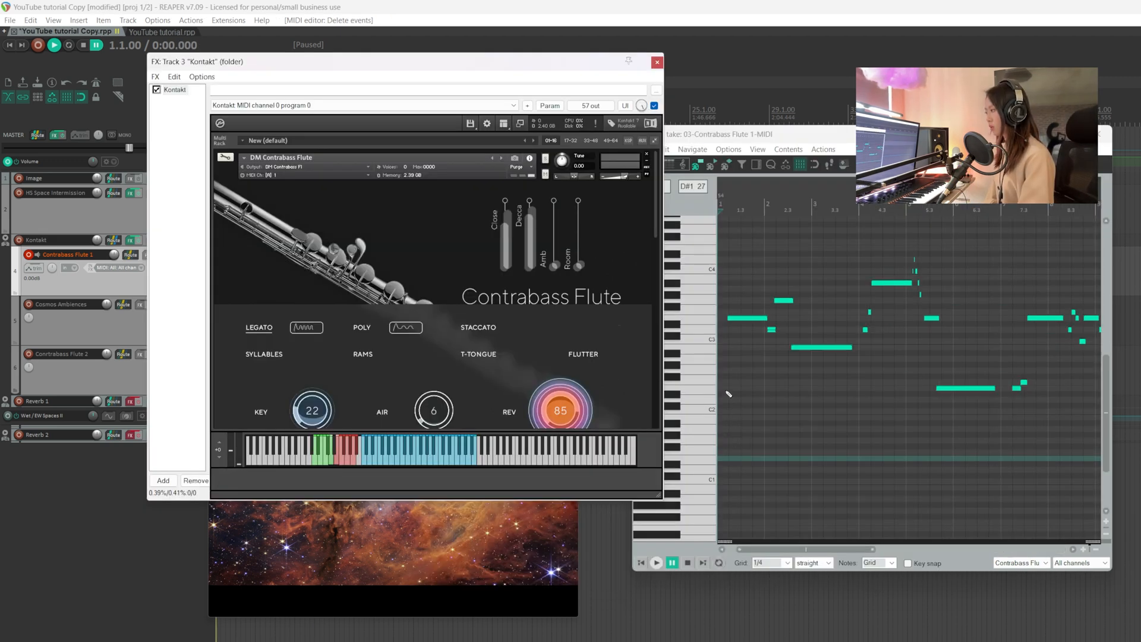
Step: Insert short keyswitch notes at D#1 and A0 at the start of measure 1, ahead of the first melody note
left_click(724, 448)
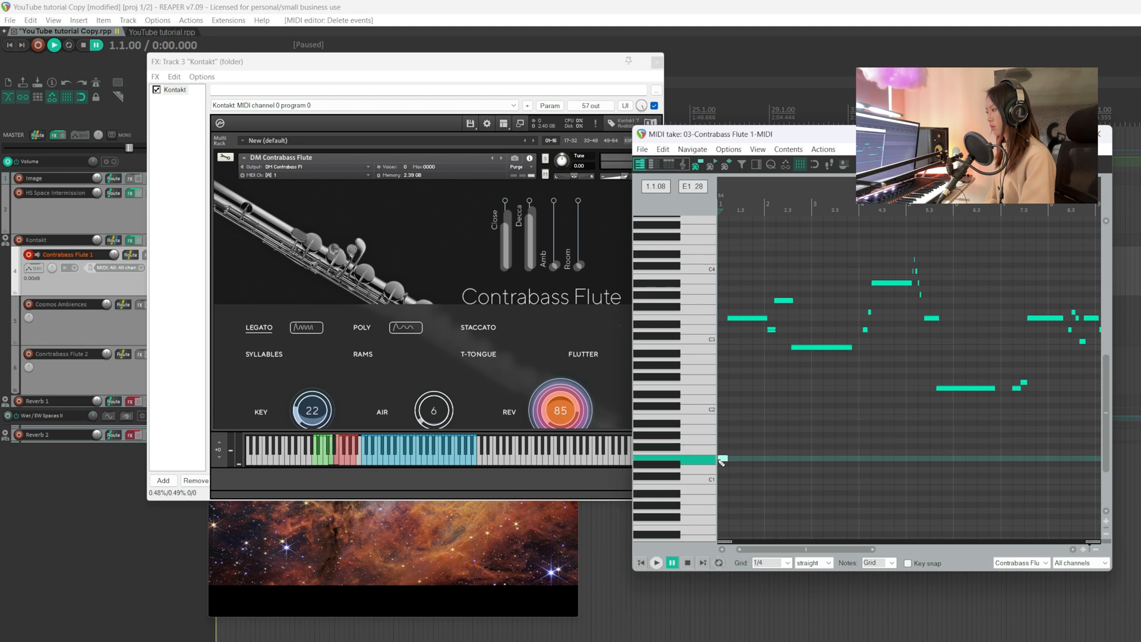
left_click_drag(724, 453, 720, 462)
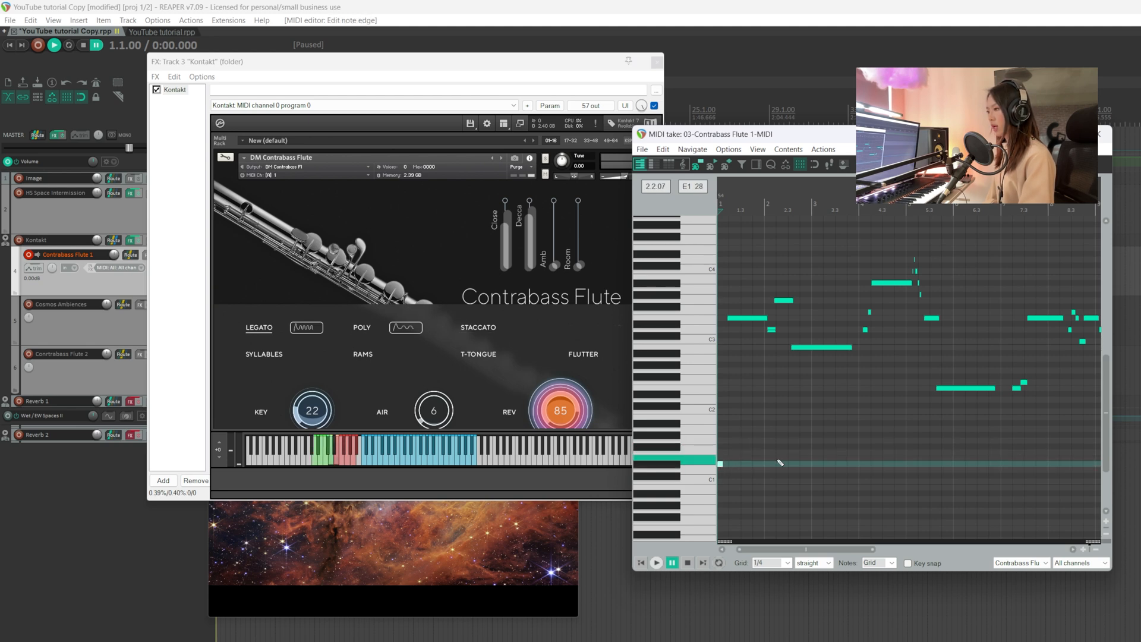
left_click(315, 462)
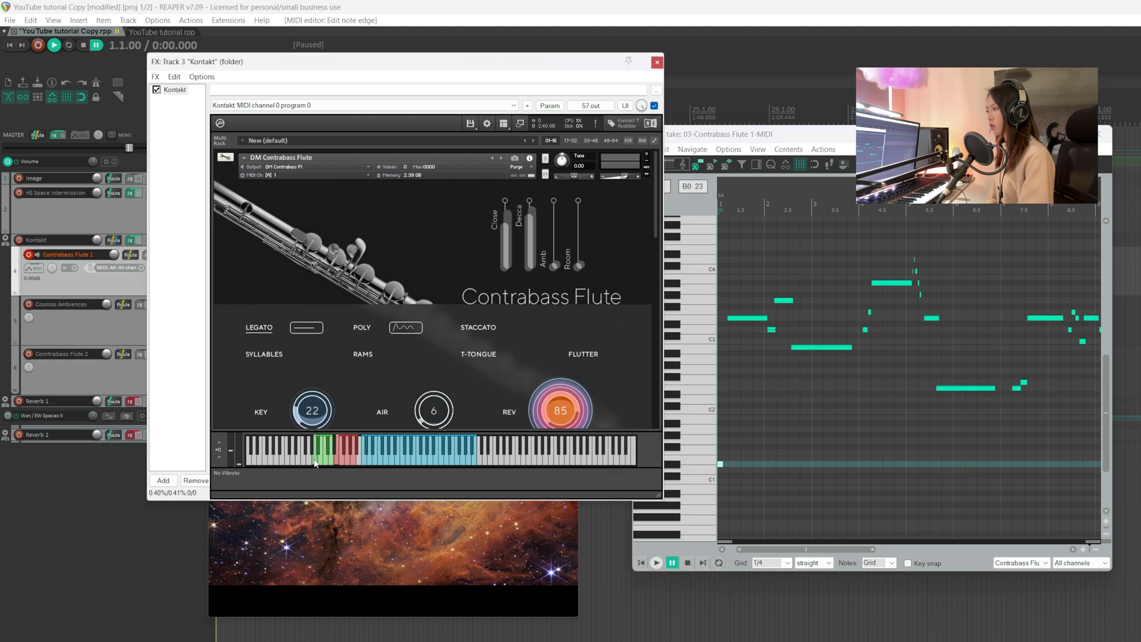
left_click(737, 491)
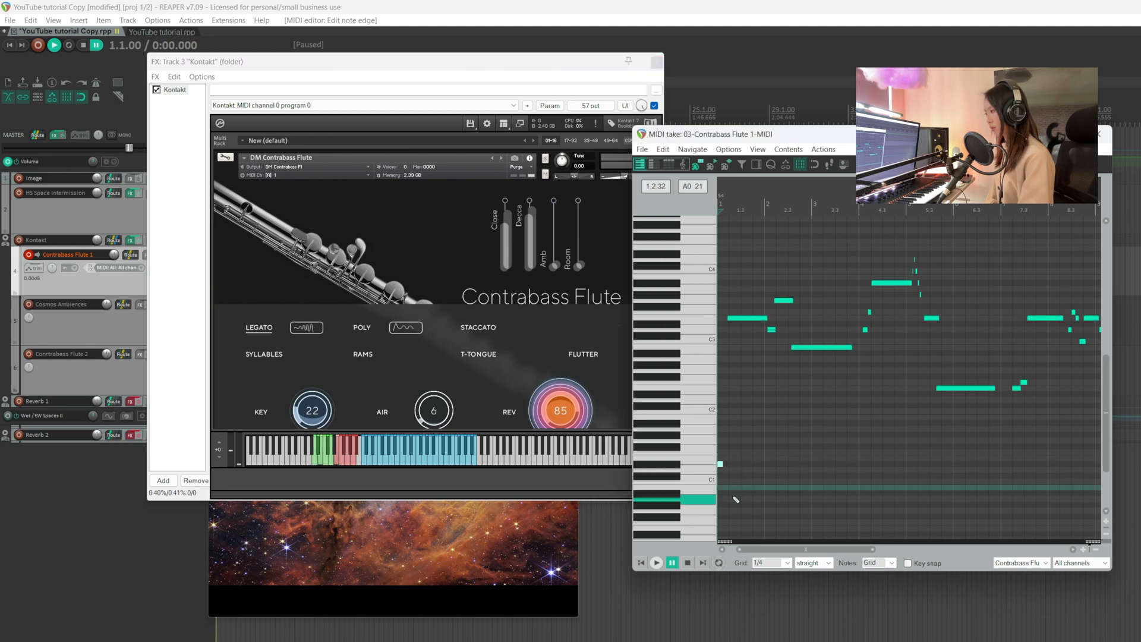
left_click_drag(732, 484, 726, 502)
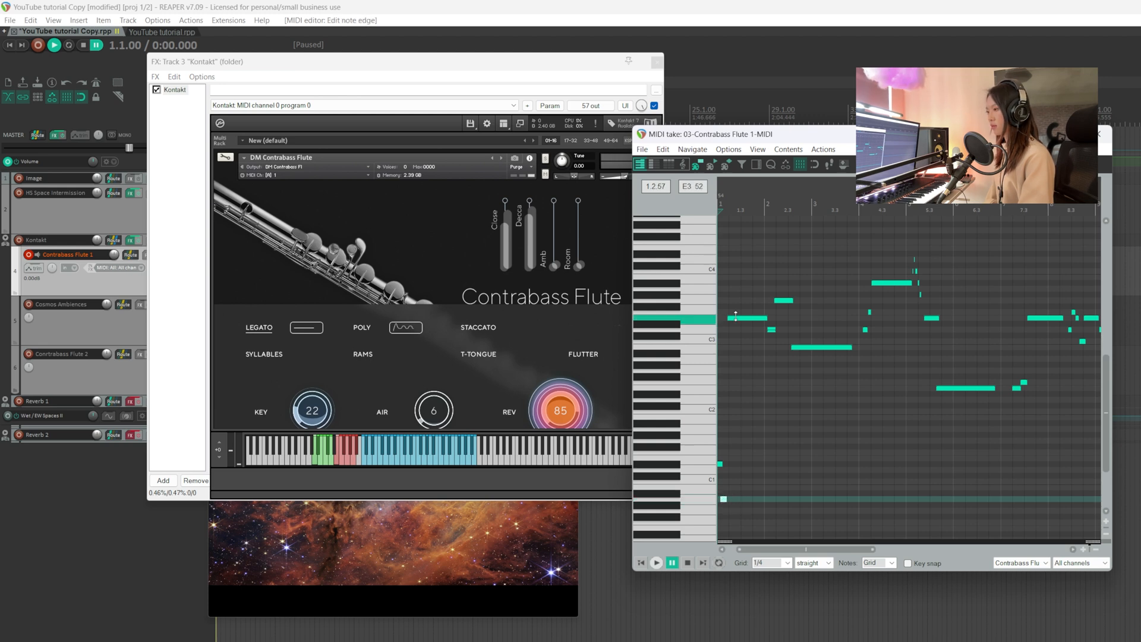
Step: Play the opening and place a short B0 keyswitch note beneath the melody in the second half of measure 2
key("space")
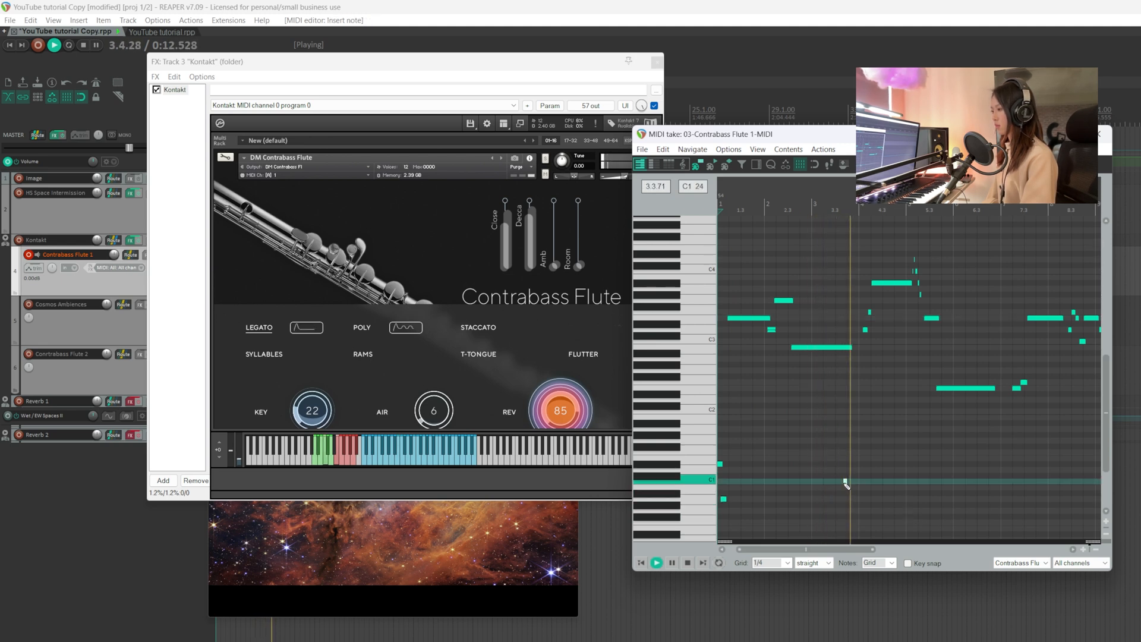
key("space")
left_click_drag(791, 488, 789, 489)
Step: Move the Kontakt and MIDI editor windows to show more of both, and play from the second half of measure 2
left_click_drag(572, 63, 654, 114)
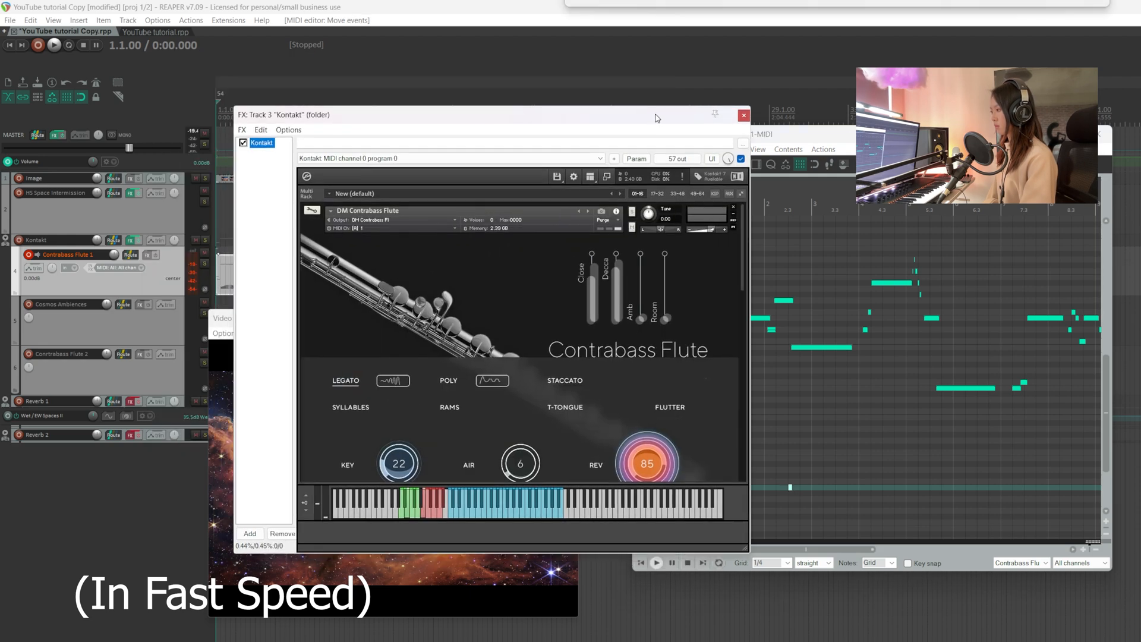
left_click_drag(802, 135, 851, 134)
mouse_move(595, 115)
left_mouse_down()
mouse_move(579, 132)
mouse_move(608, 119)
left_mouse_up()
left_click(829, 208)
key("space")
scroll(880, 437, "right", 3)
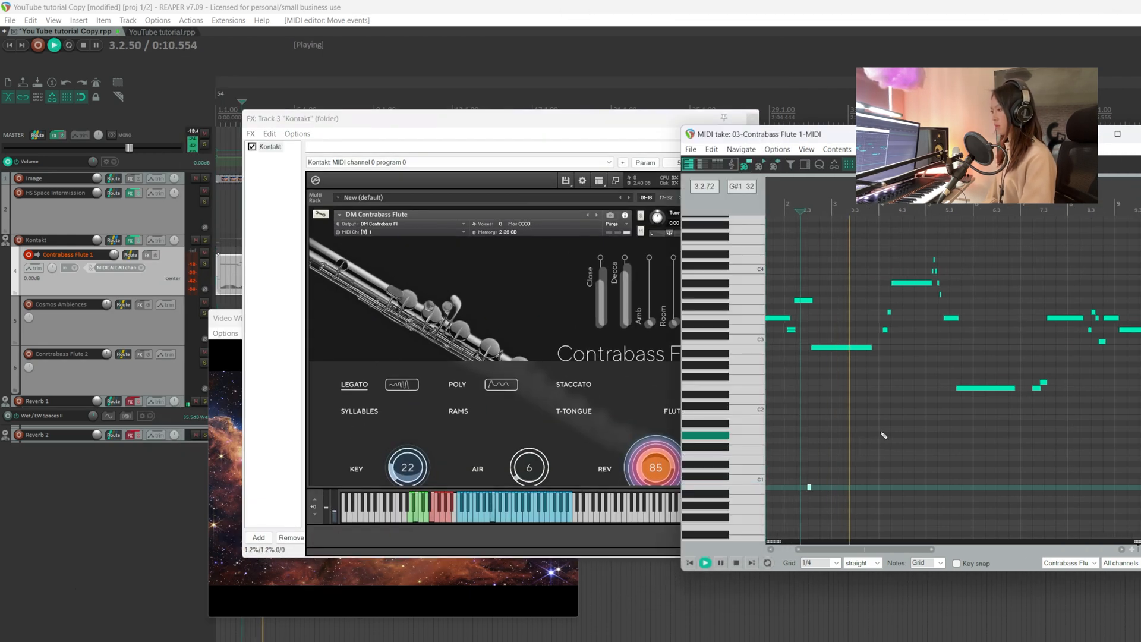
Step: Add A#0 and C#1 keyswitch notes at the start of measure 4 and replay the passage
left_click_drag(869, 493, 881, 476)
key("space")
left_click(864, 209)
key("space")
scroll(926, 444, "up", 4)
scroll(929, 445, "down", 6)
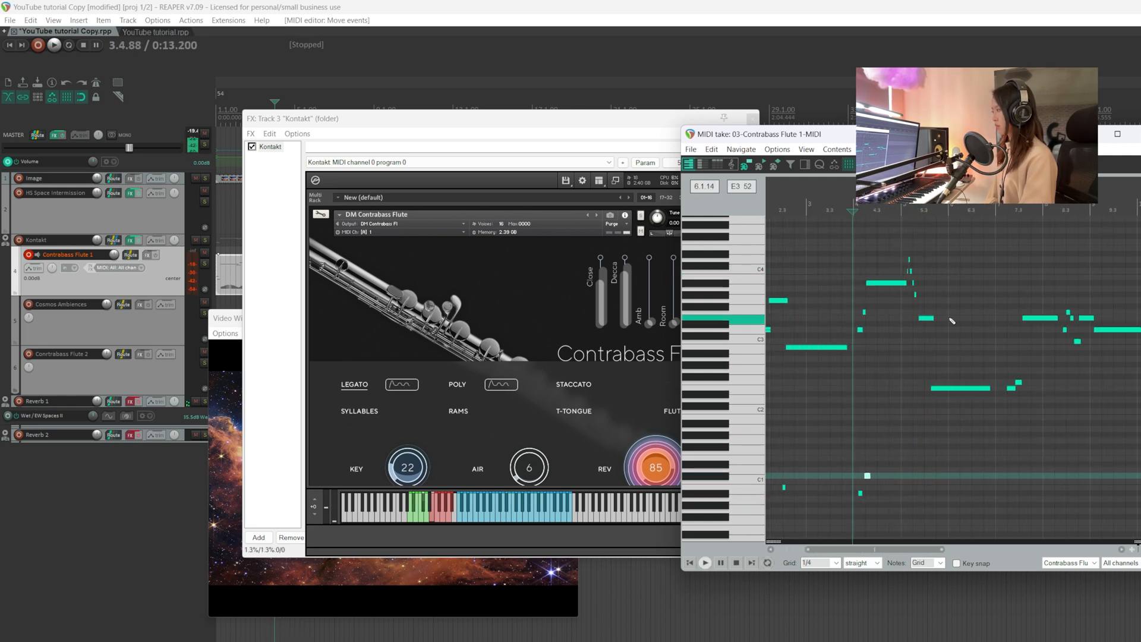
Step: Insert an A#0 keyswitch note ahead of the long low note in measure 5 and play from there
key("space")
left_click(931, 300)
left_click_drag(927, 492, 932, 492)
left_click(925, 211)
key("space")
scroll(938, 421, "right", 3)
scroll(935, 419, "right", 1)
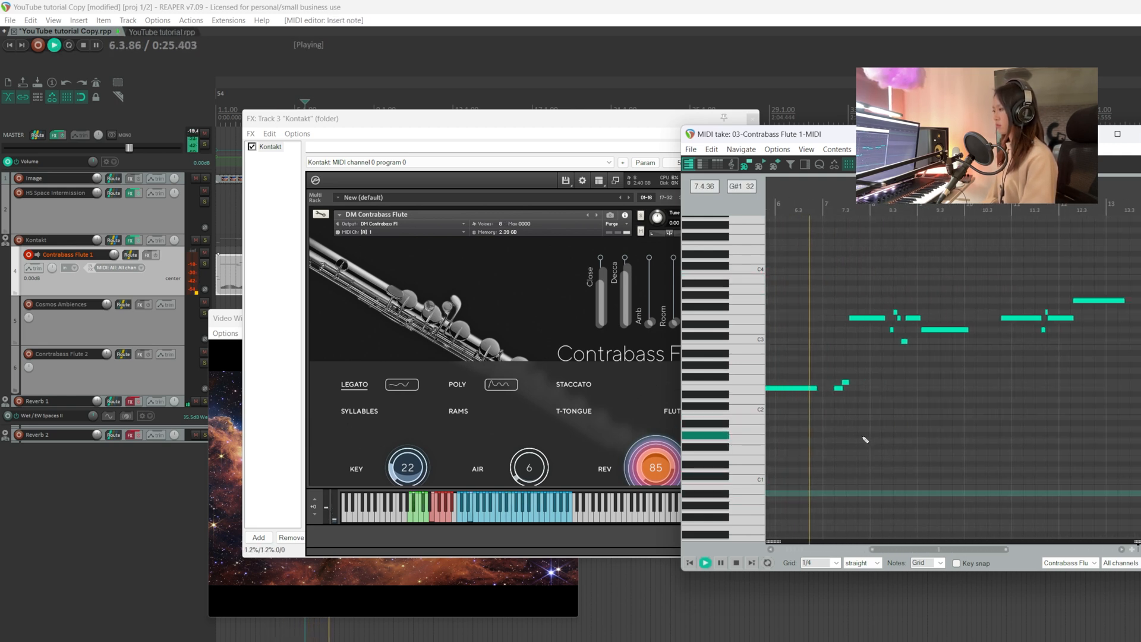
Step: Place E1 and A0 keyswitch notes at the start of measure 7
left_click(830, 459)
key("space")
left_click_drag(832, 454, 838, 459)
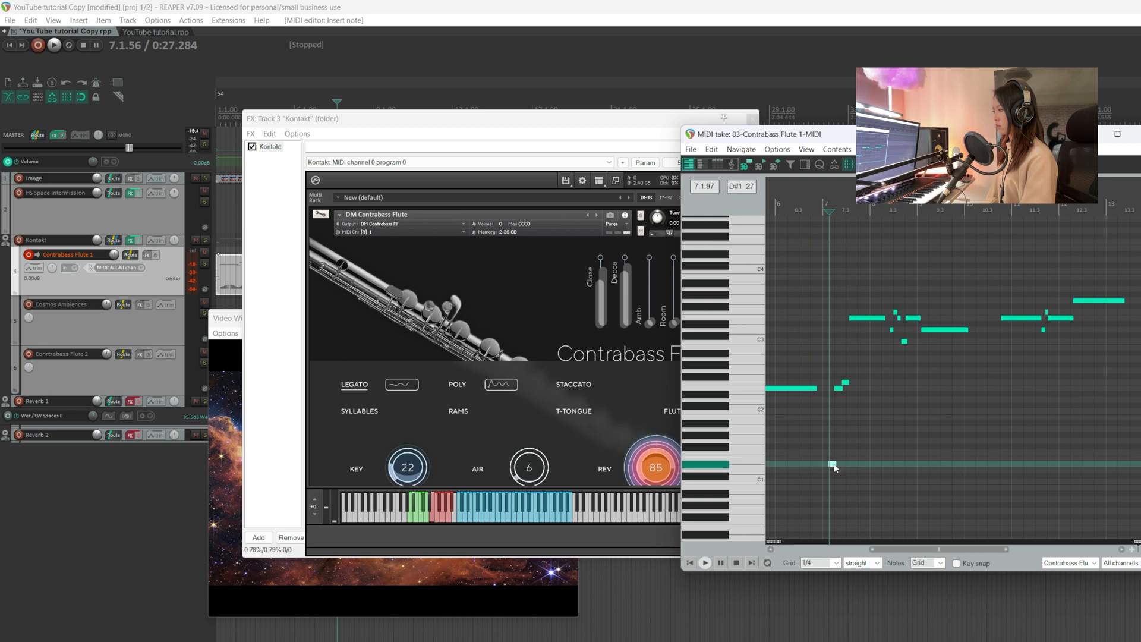
double_click(833, 459)
scroll(820, 459, "right", 1)
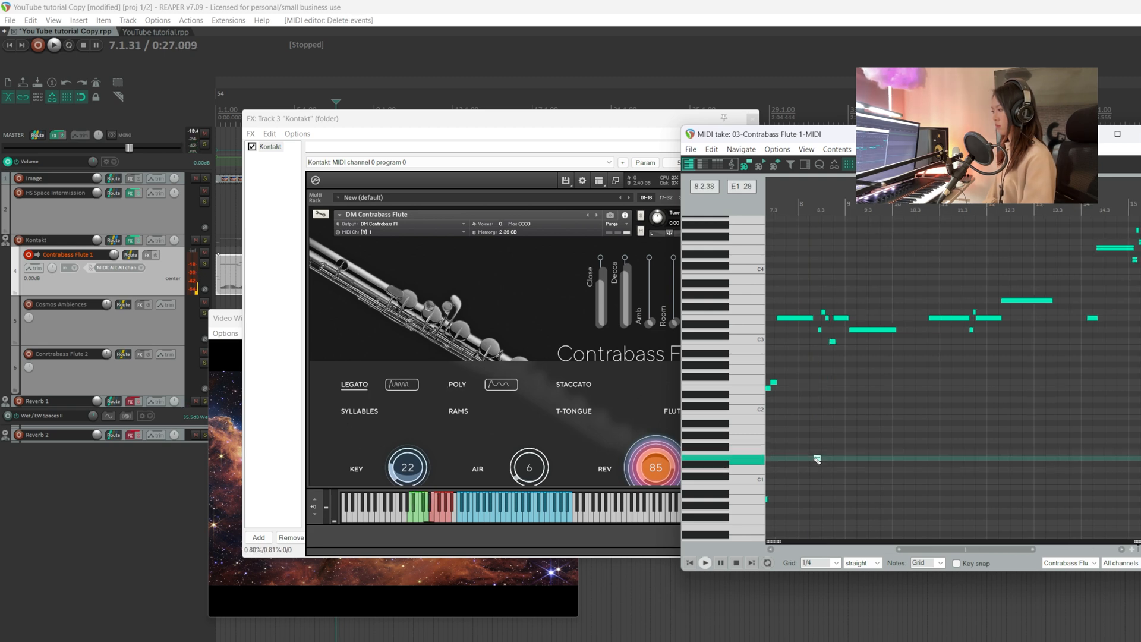
Step: Remove the extra keyswitch note in measure 8, add a B0 keyswitch at measure 9 and play on
scroll(817, 459, "down", 2)
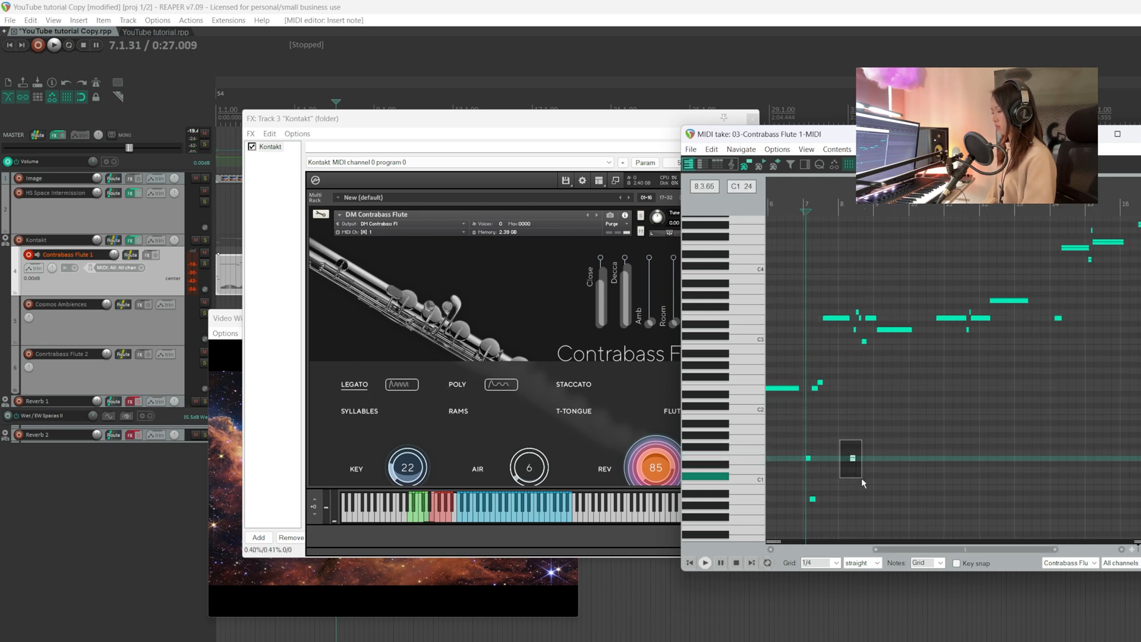
key("space")
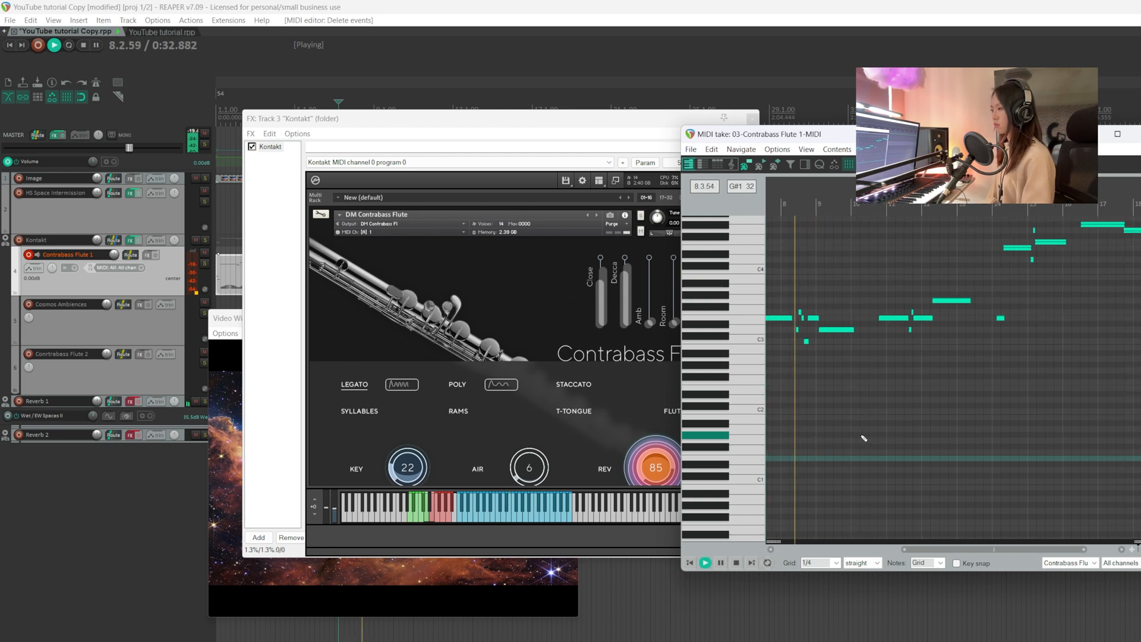
key("space")
left_click(862, 488)
key("space")
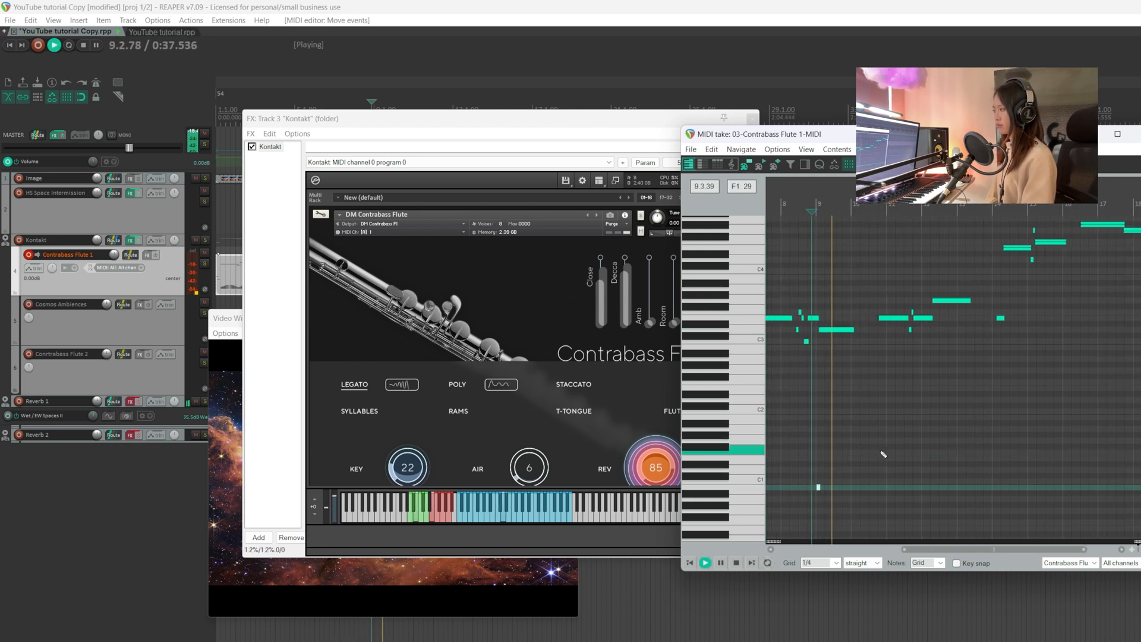
Step: Add an E1 keyswitch note in measure 10, ahead of the melody phrase, and delete the stray note above it
left_click(859, 458)
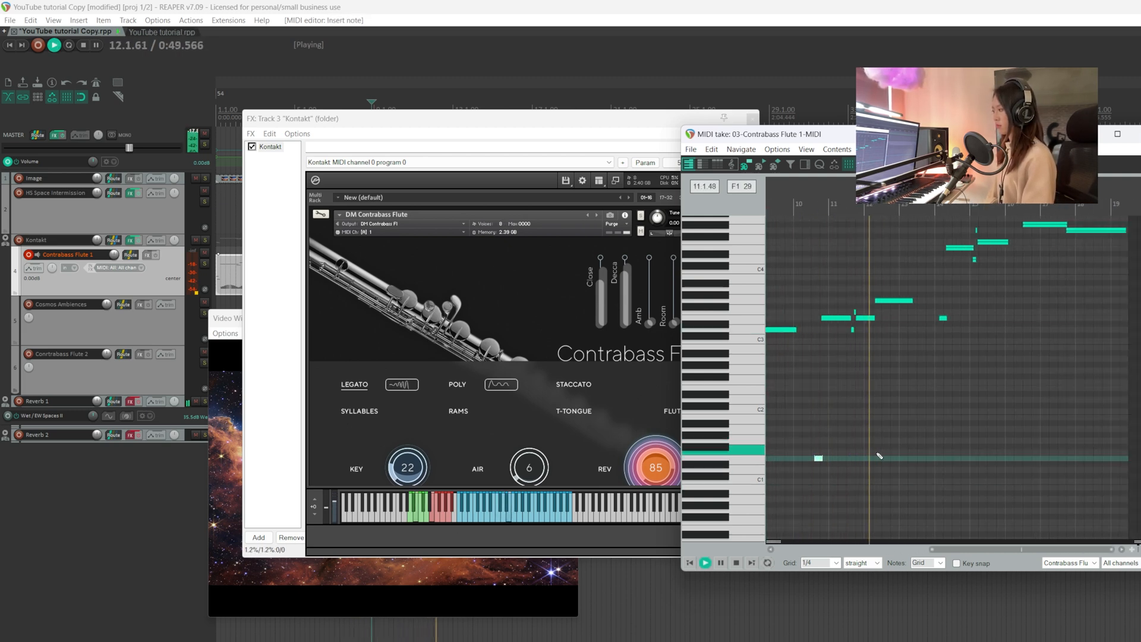
key("space")
left_click(844, 424)
key("Delete")
Step: Insert an A#1 flutter keyswitch beneath the long melody note at measure 12 and play from there
left_click(908, 299)
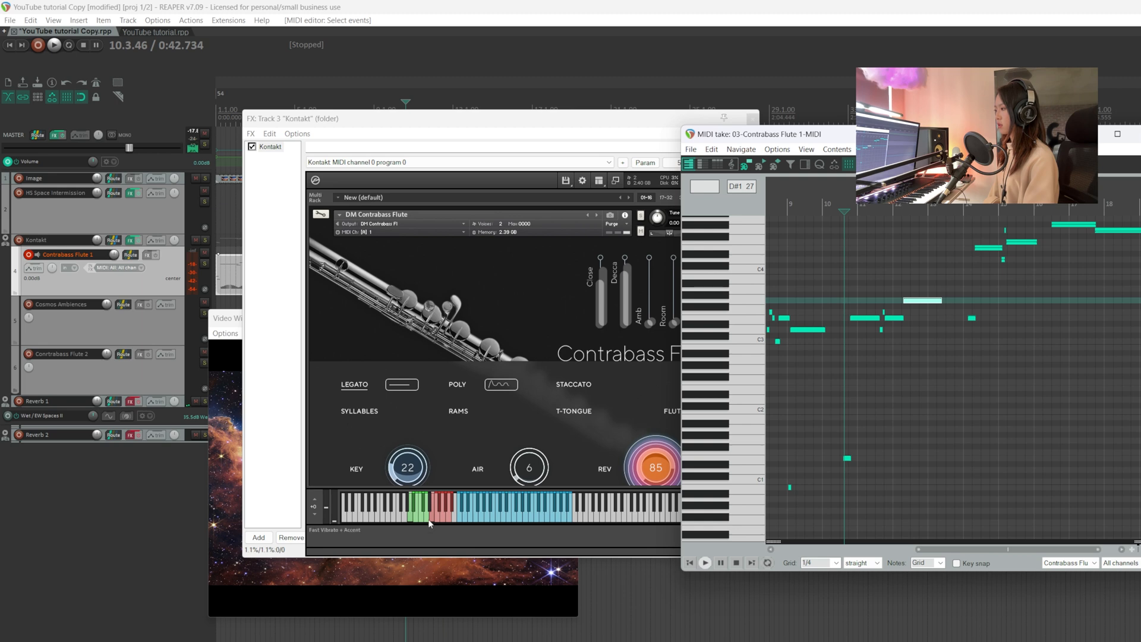
left_click(907, 423)
left_click(896, 209)
key("space")
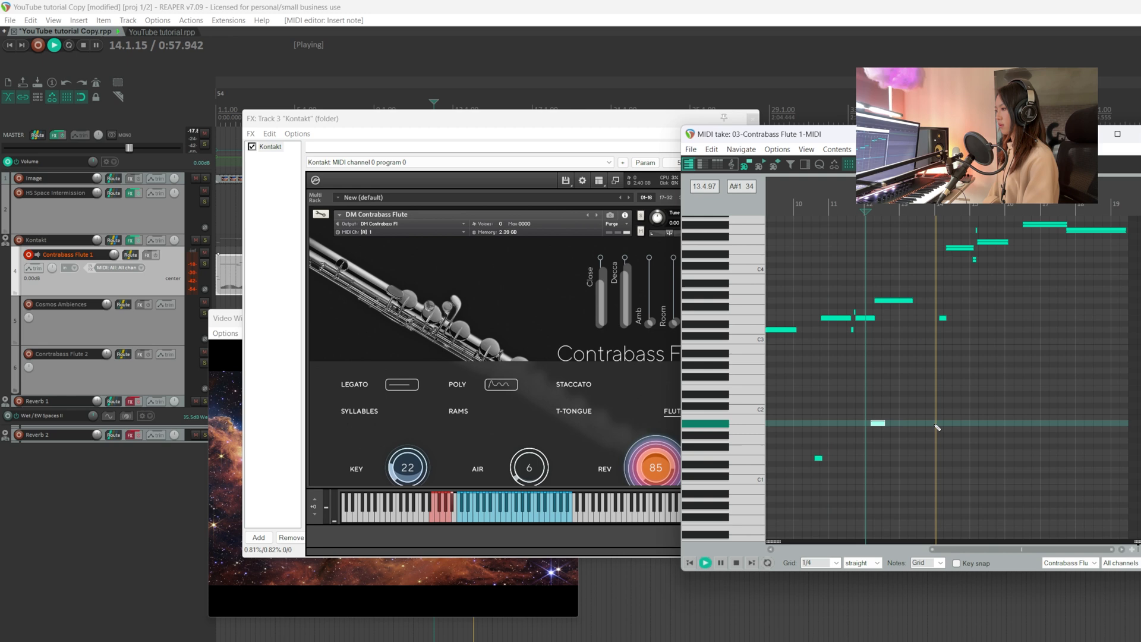
key("space")
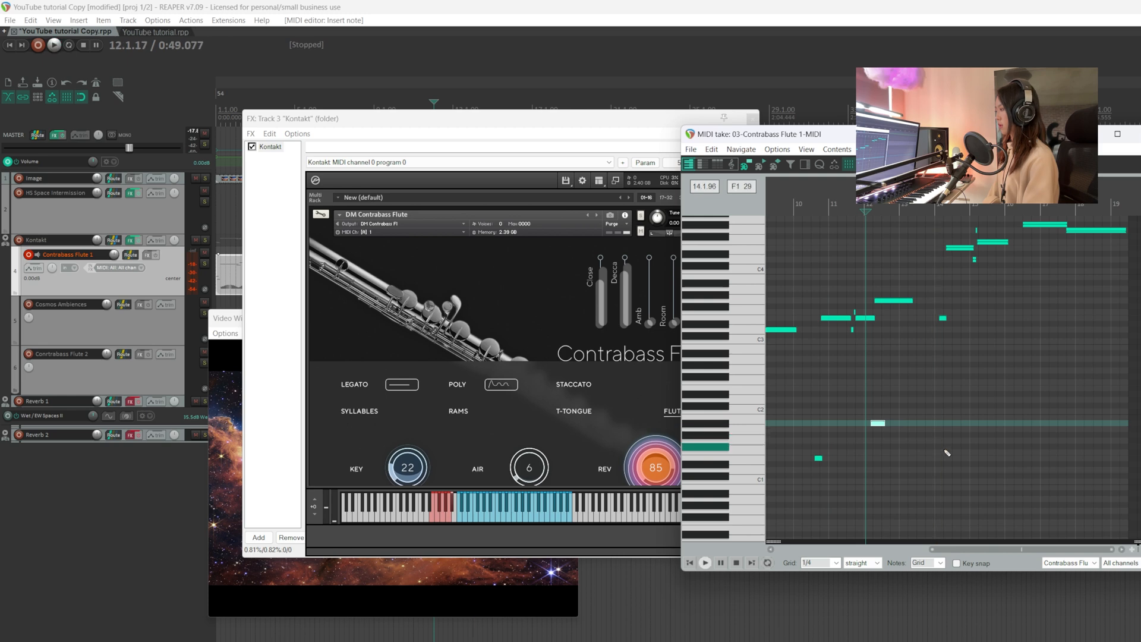
Step: Insert an E1 keyswitch note just before measure 14 to restore legato, and play from that point
left_click(938, 459)
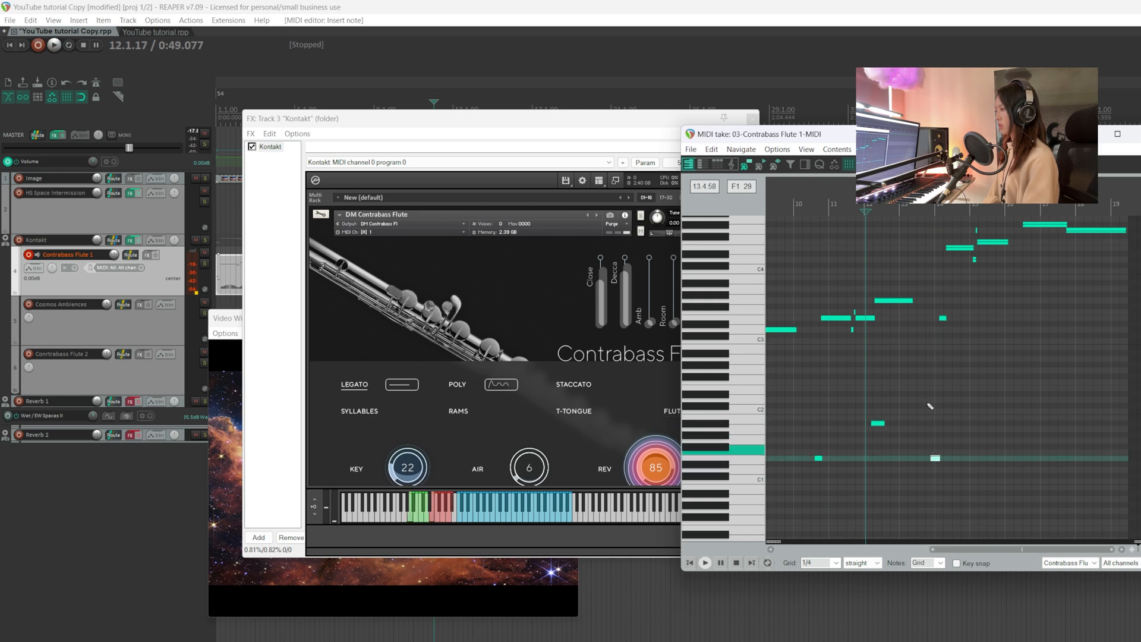
left_click(930, 211)
key("space")
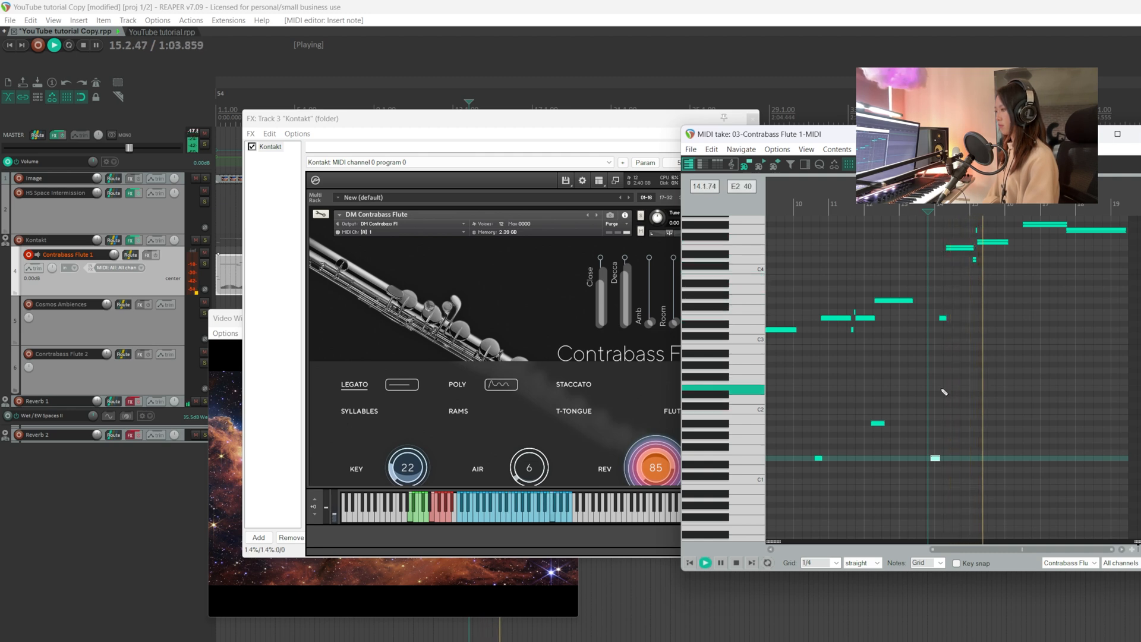
Step: Add an A#1 flutter keyswitch beneath the measure 15 melody note and an E1 legato keyswitch in measure 16
key("space")
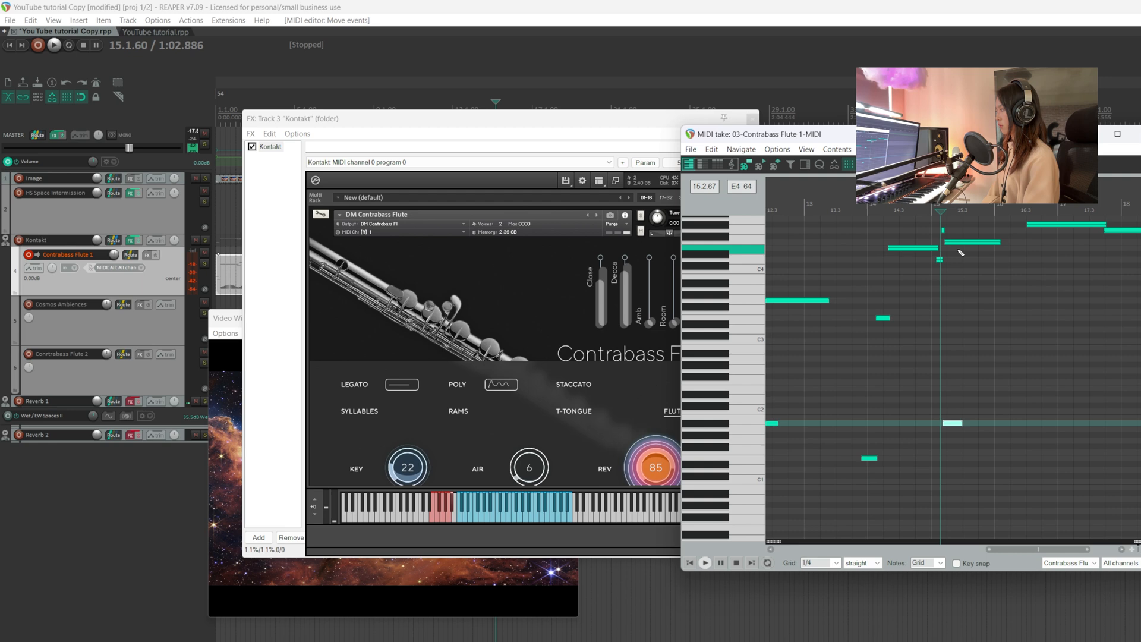
left_click(960, 243)
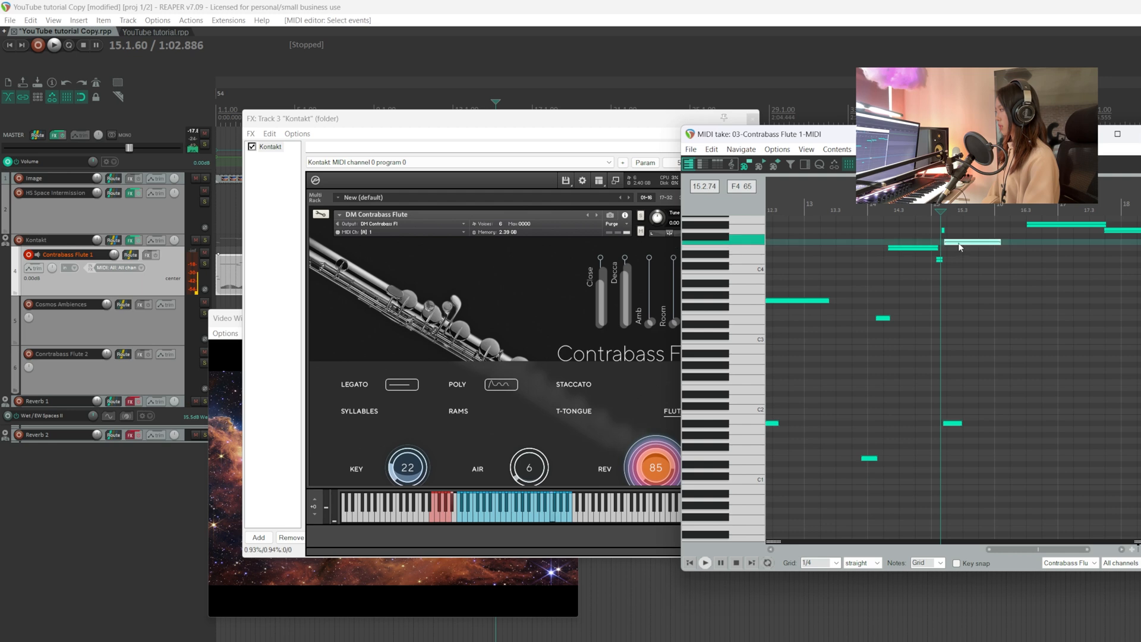
left_click(958, 422)
key("space")
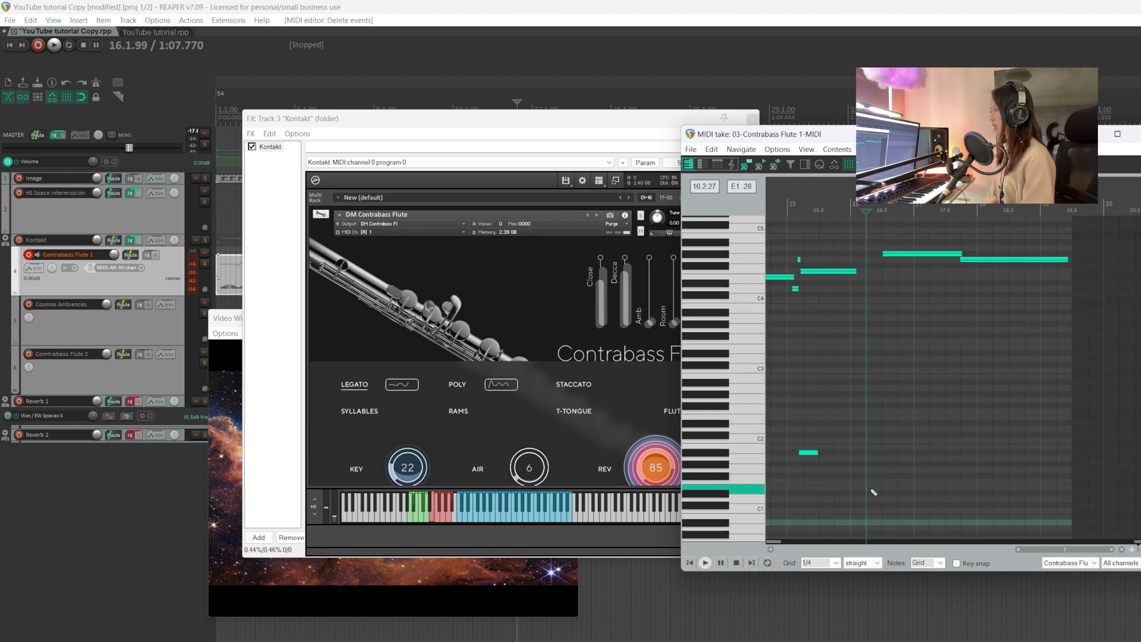
left_click(869, 488)
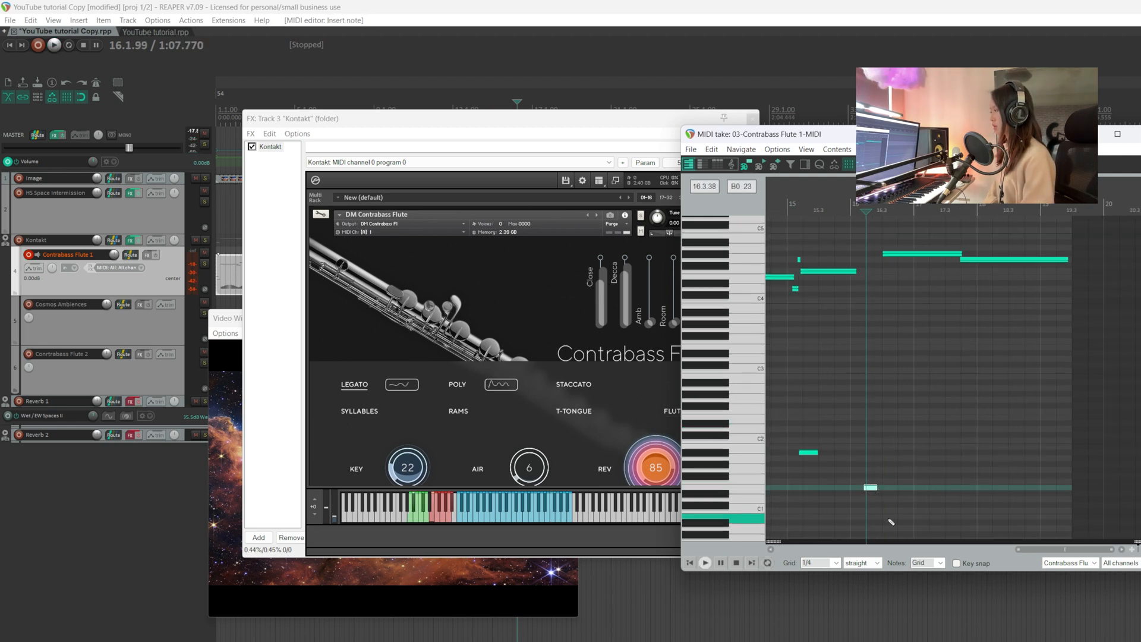
Step: Play the Contrabass Flute 1 melody from measure 16 to hear the articulation change
key("space")
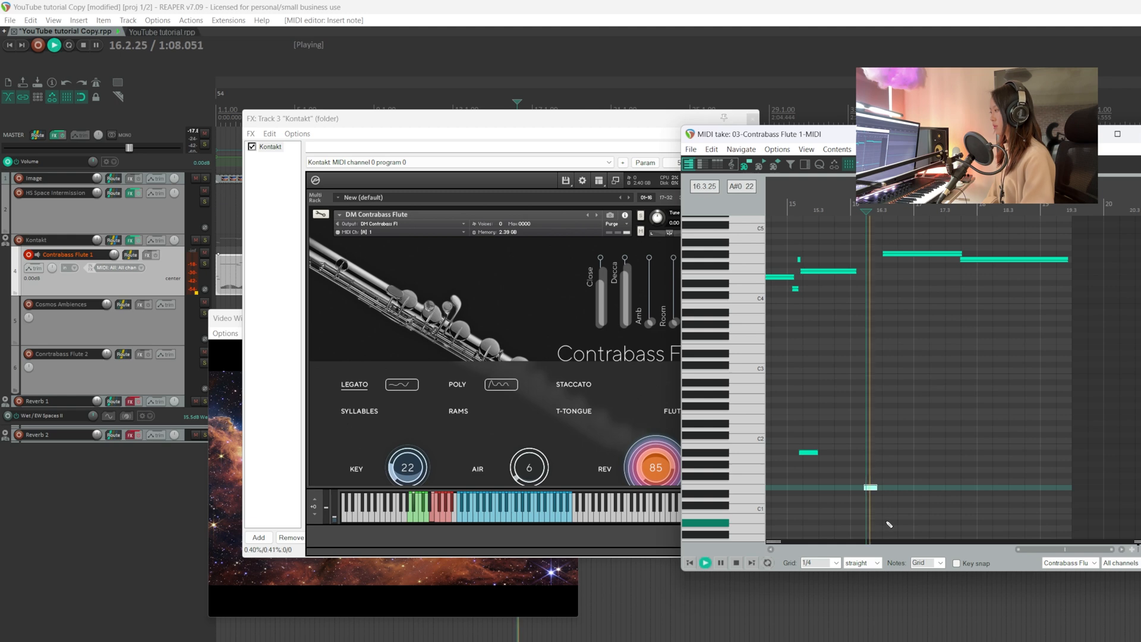
left_click(882, 522)
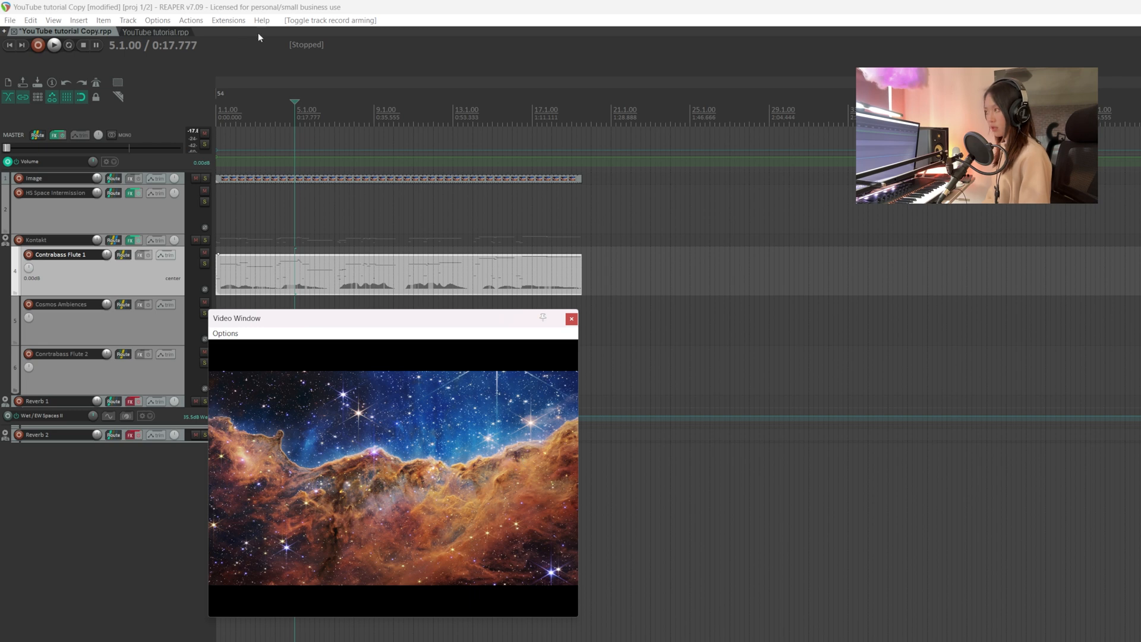
Step: Apply the gold swatch of the REAPER v6 palette in the theme adjuster to the Contrabass Flute 1 track
left_click(155, 20)
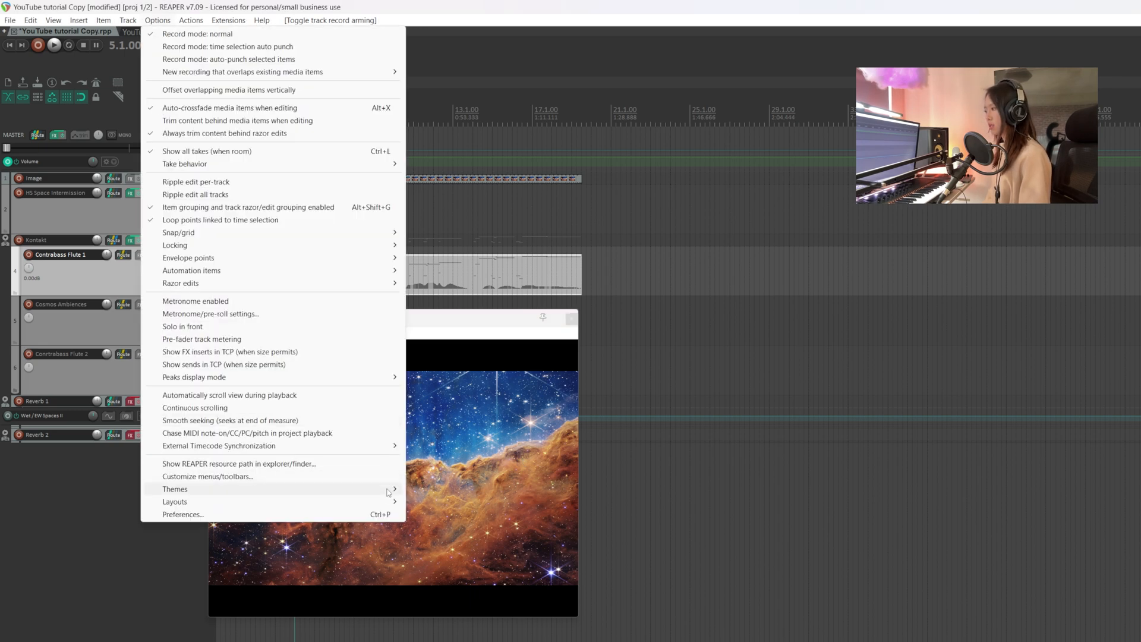
mouse_move(397, 490)
left_click(443, 489)
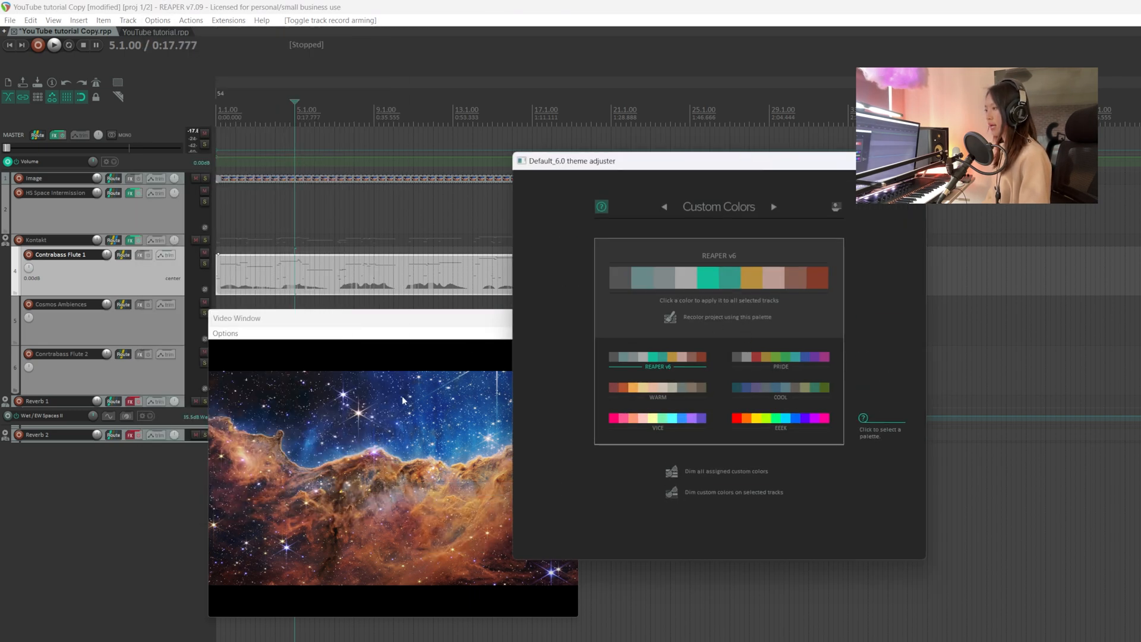
left_click(753, 279)
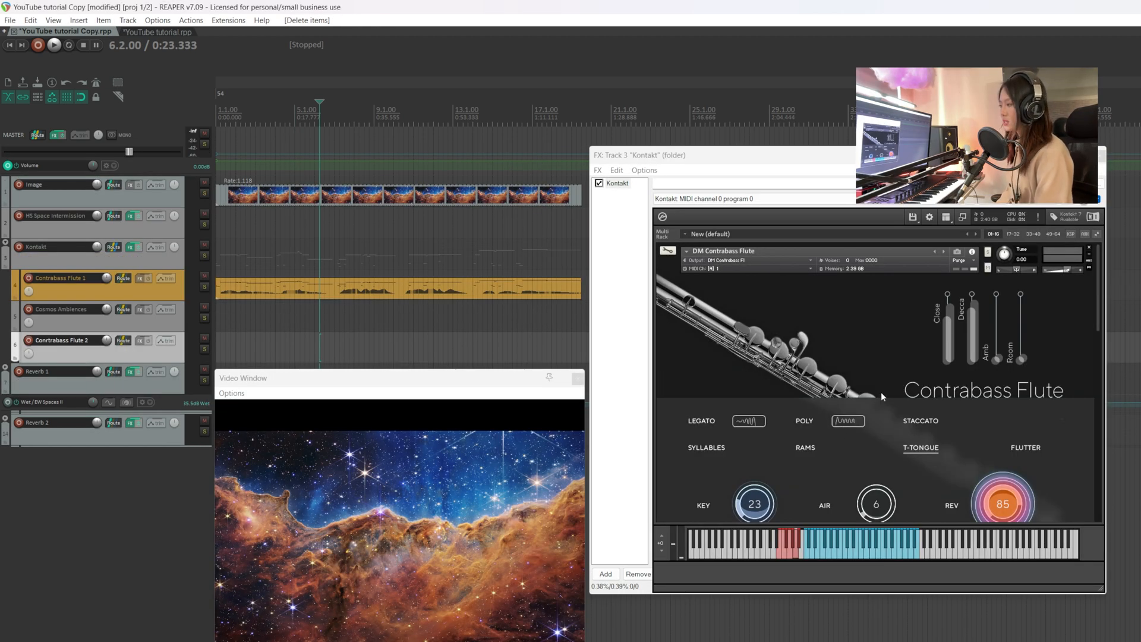
Step: Set the second Contrabass Flute instrument's articulation to Rams
scroll(892, 390, "down", 3)
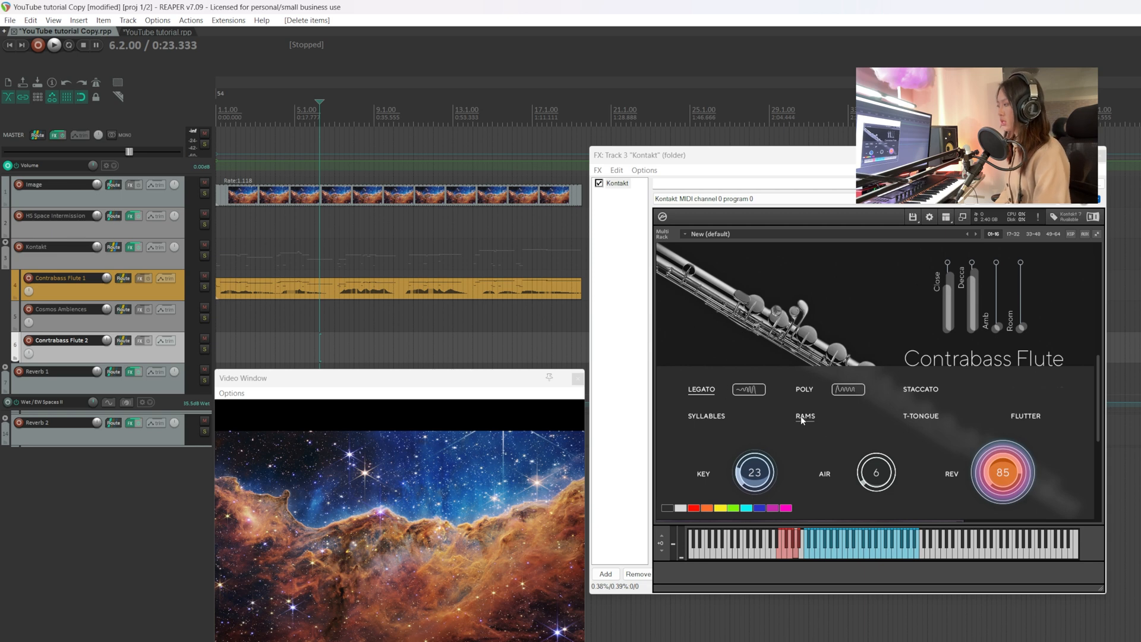
left_click(805, 418)
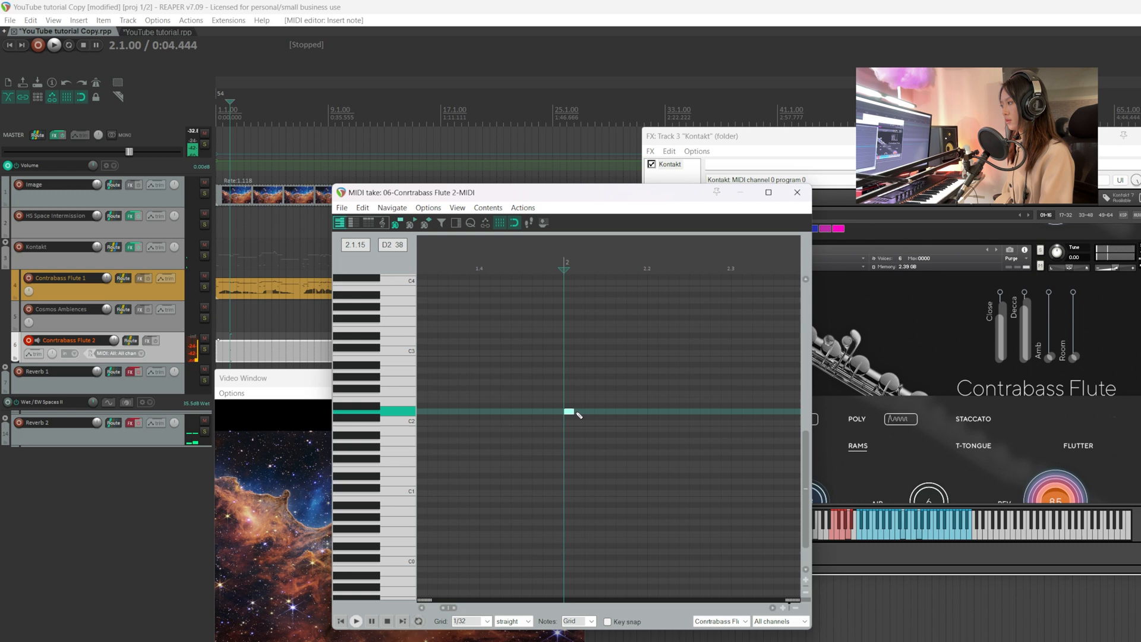
Step: Continue a run of 1/32 notes at measure 2 of Contrabass Flute 2 with D2, C2, D2 and A#1
left_click(579, 411)
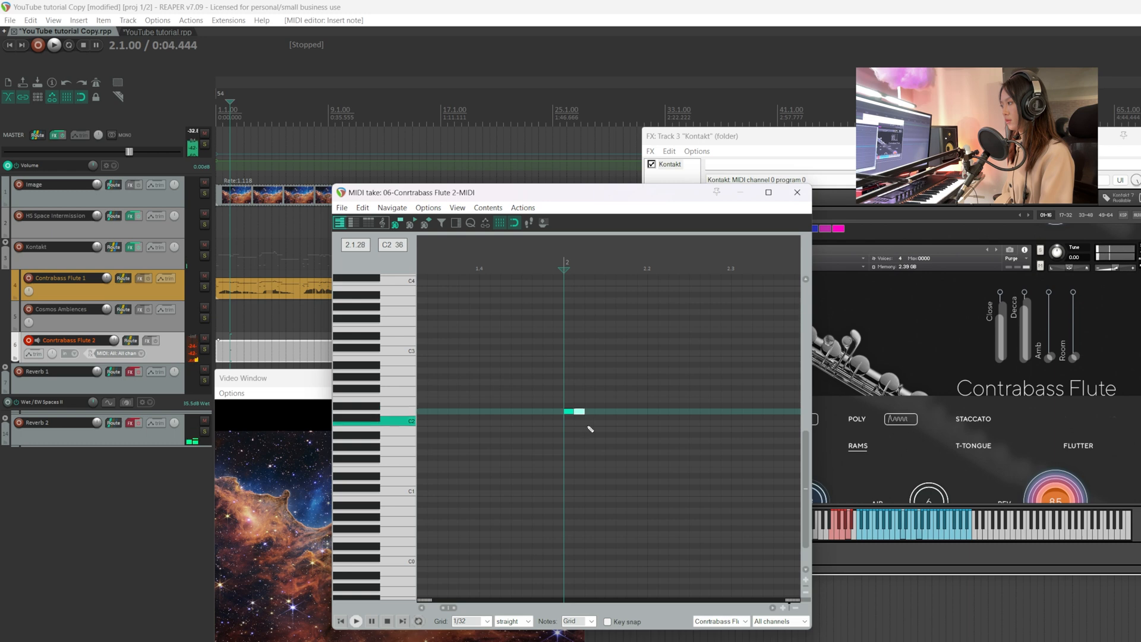
left_click(590, 423)
left_click(600, 417)
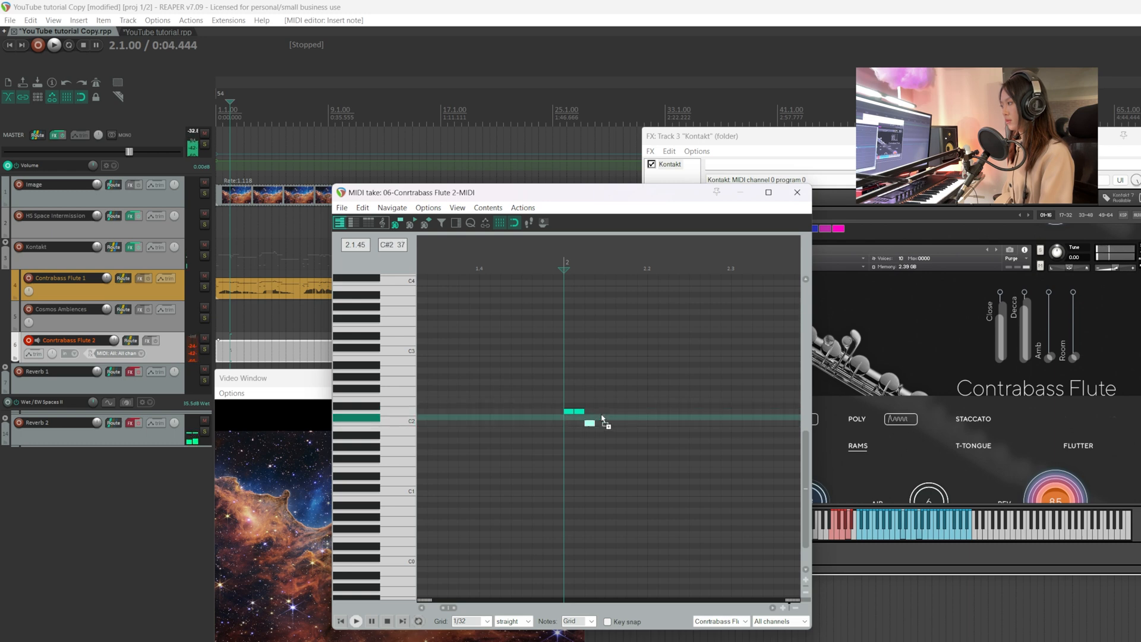
left_click_drag(602, 417, 602, 411)
left_click(611, 435)
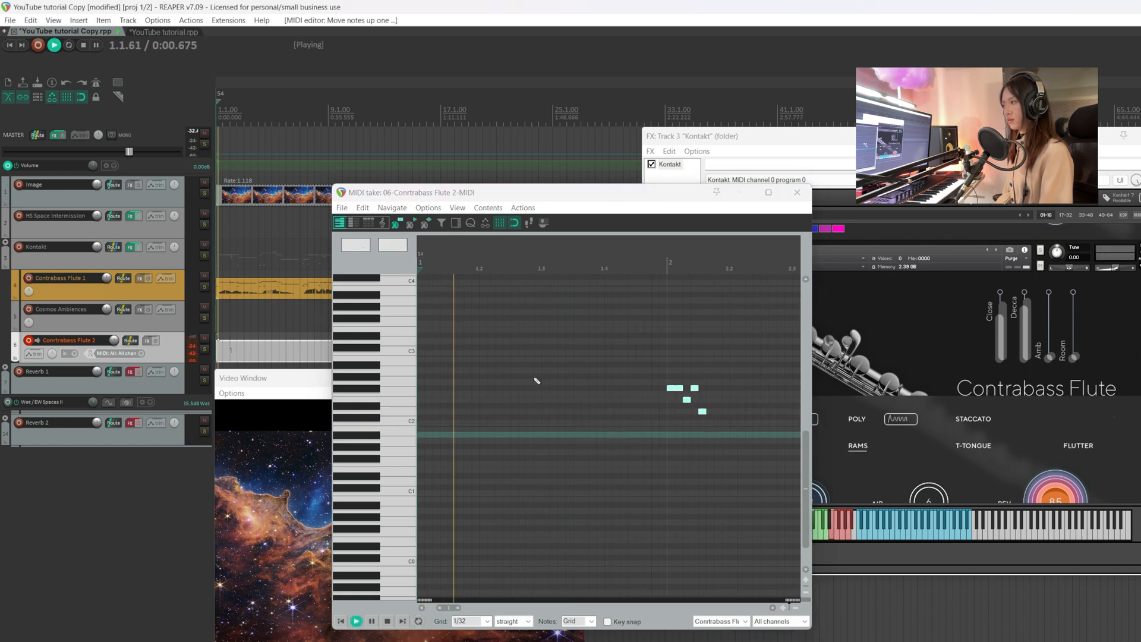
Step: Play back the 1/32-note run at measure 2 and delete all its notes
scroll(536, 384, "right", 3)
left_click(568, 271)
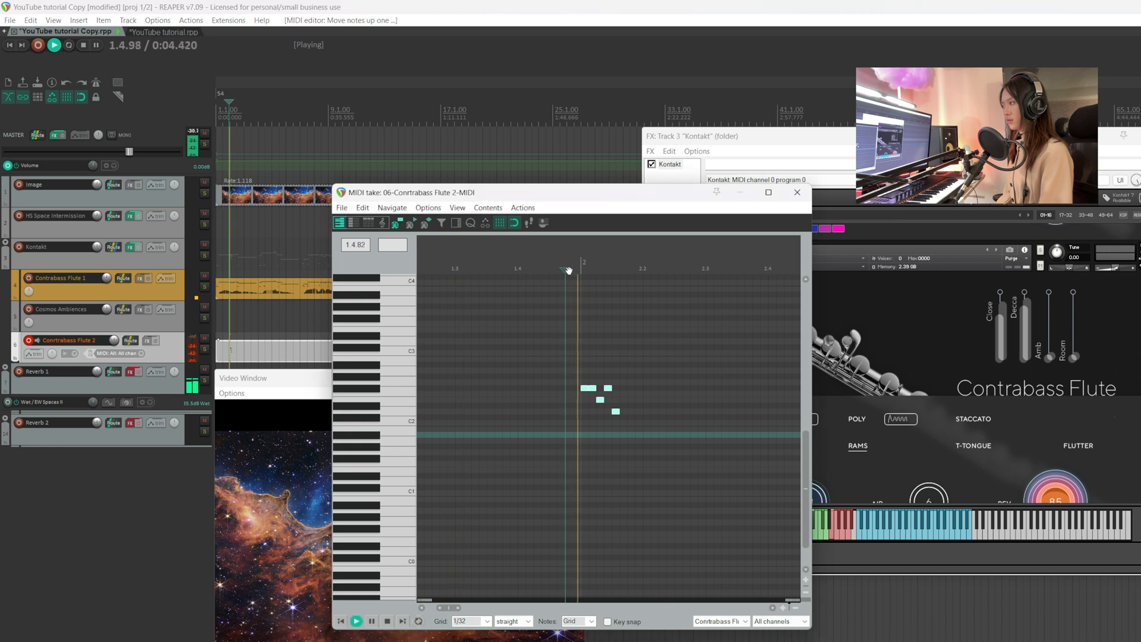
key("space")
left_click_drag(546, 348, 630, 469)
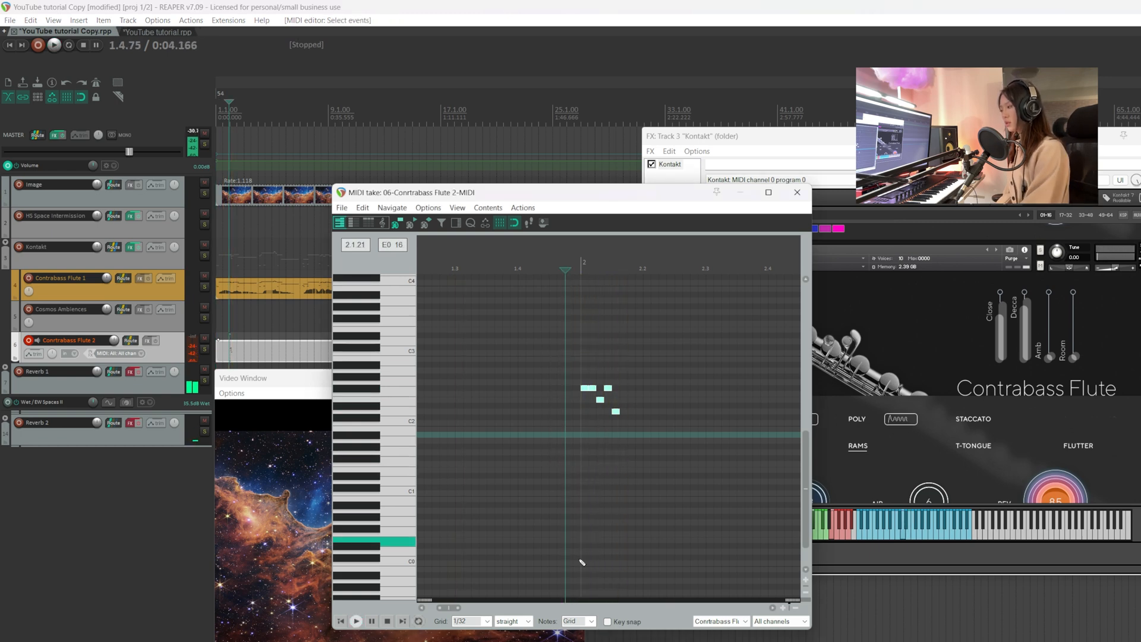
key("Delete")
Step: Set the note grid to 1/16 and enter D2, D2, C2, D2 and A#1 in succession from measure 2
left_click(541, 267)
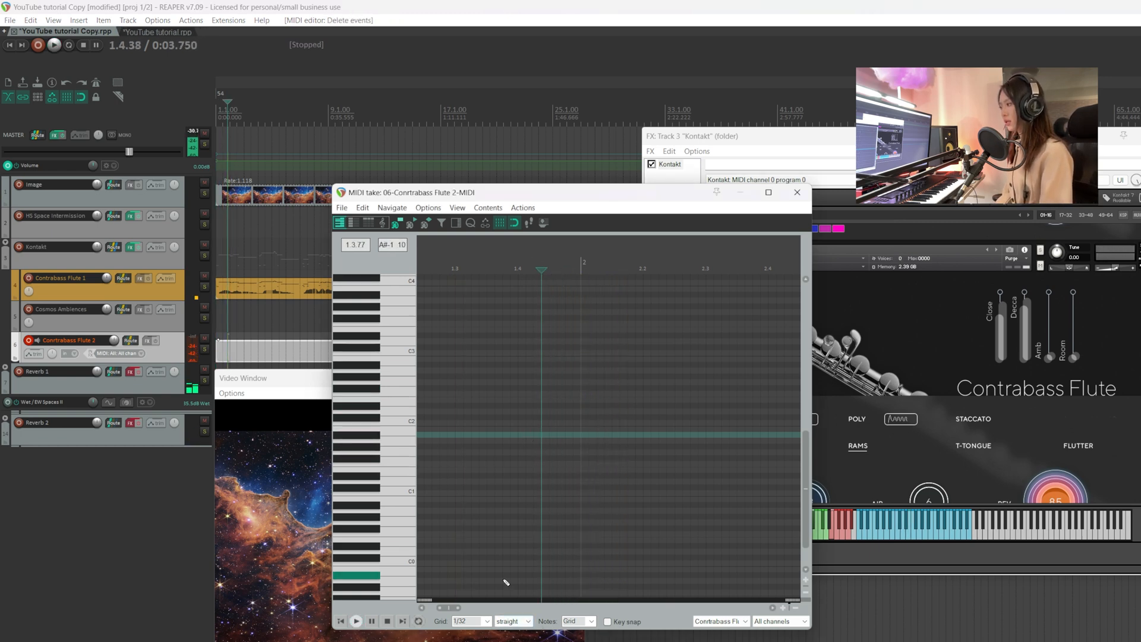
left_click(465, 567)
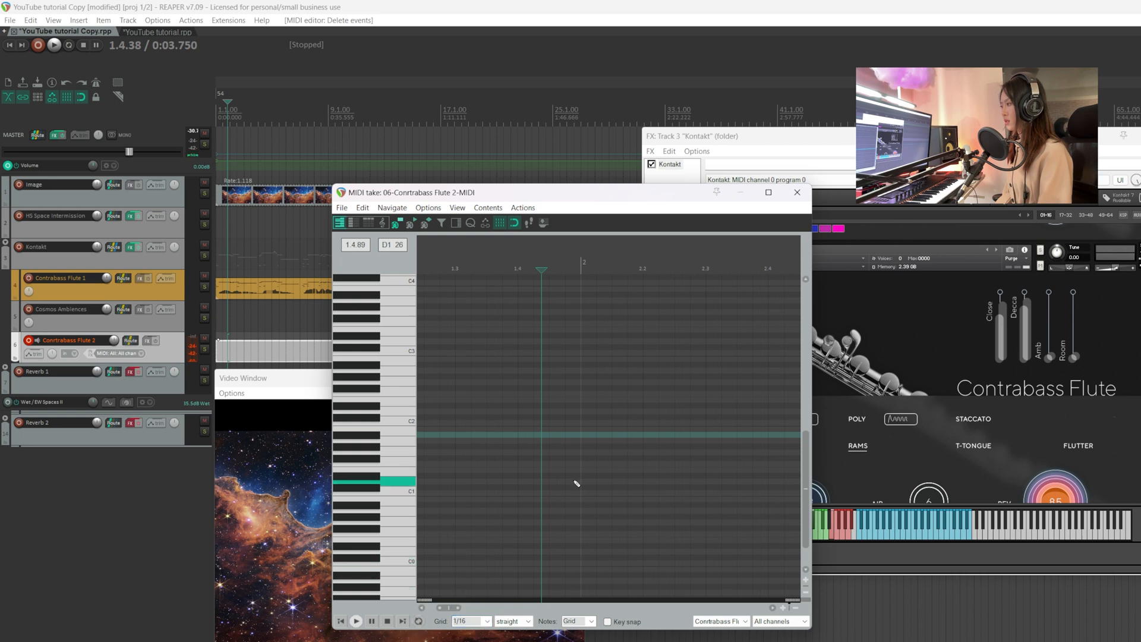
left_click(589, 412)
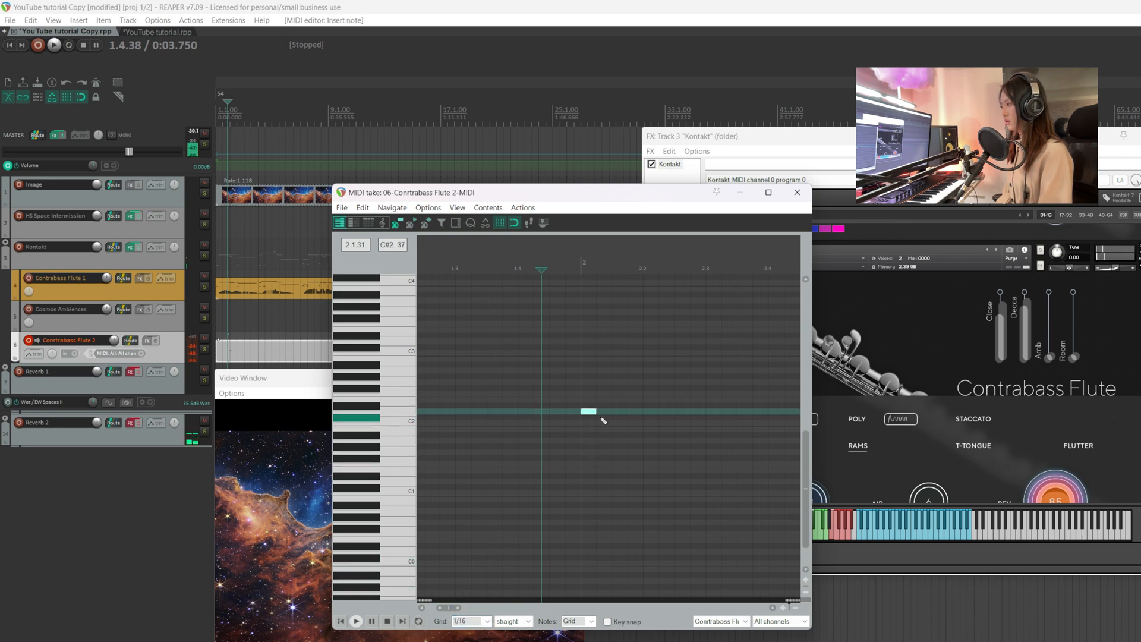
left_click(604, 412)
left_click(618, 423)
left_click_drag(638, 412, 645, 412)
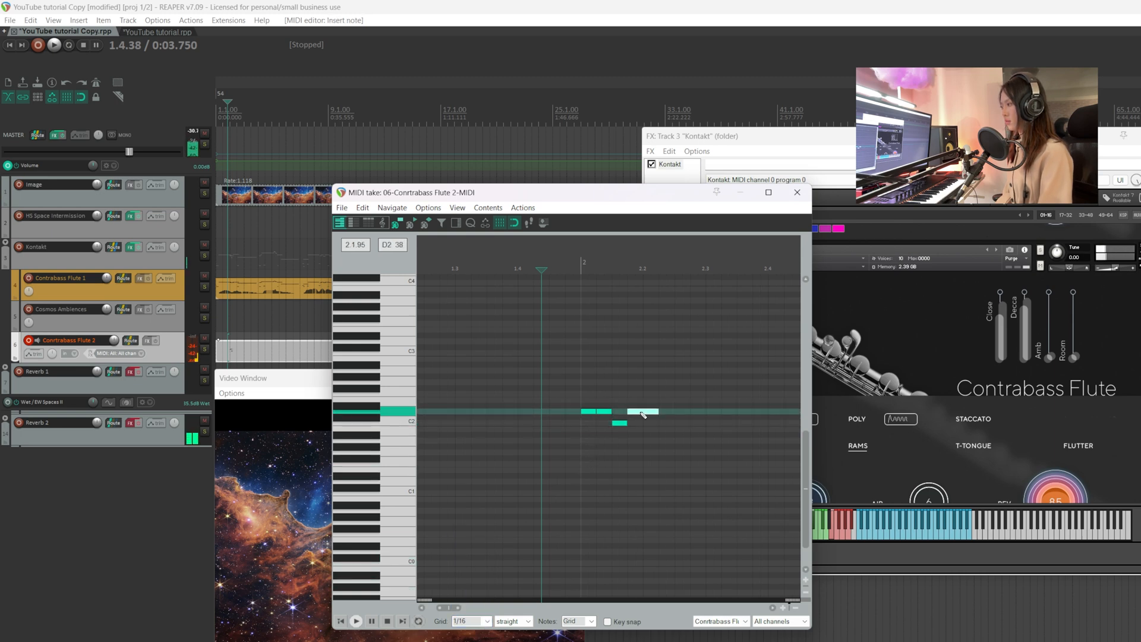
key("ctrl+z")
left_click(637, 412)
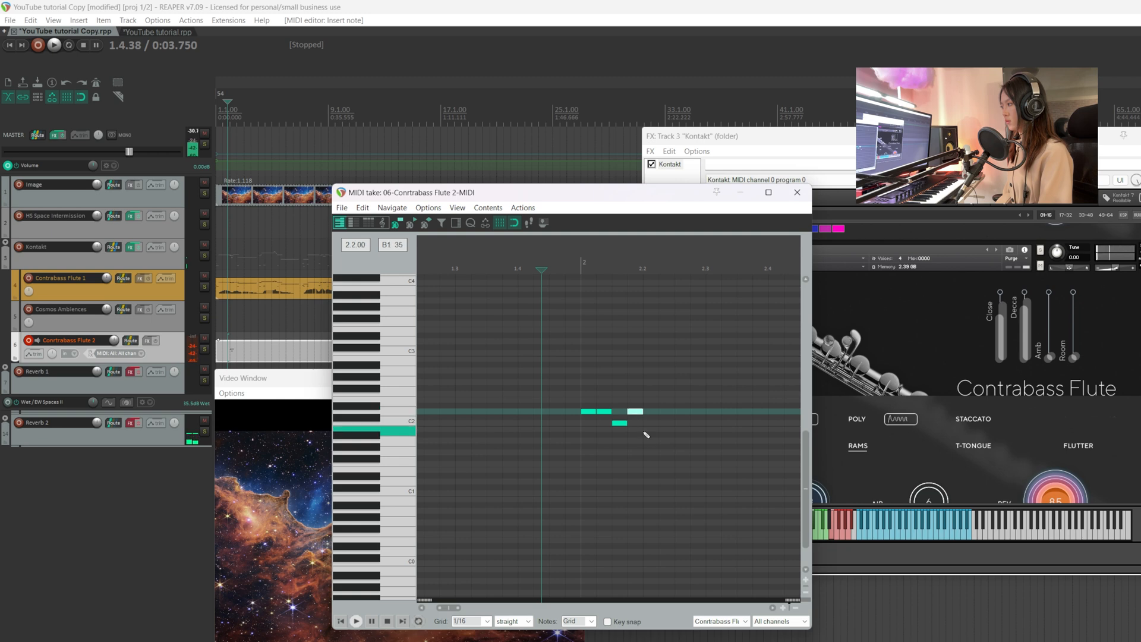
left_click(653, 436)
Step: Transpose all five notes of the measure 2 phrase up five semitones
left_click_drag(580, 379, 685, 473)
key("Up")
key("Up")
key("Up")
key("Up")
key("Up")
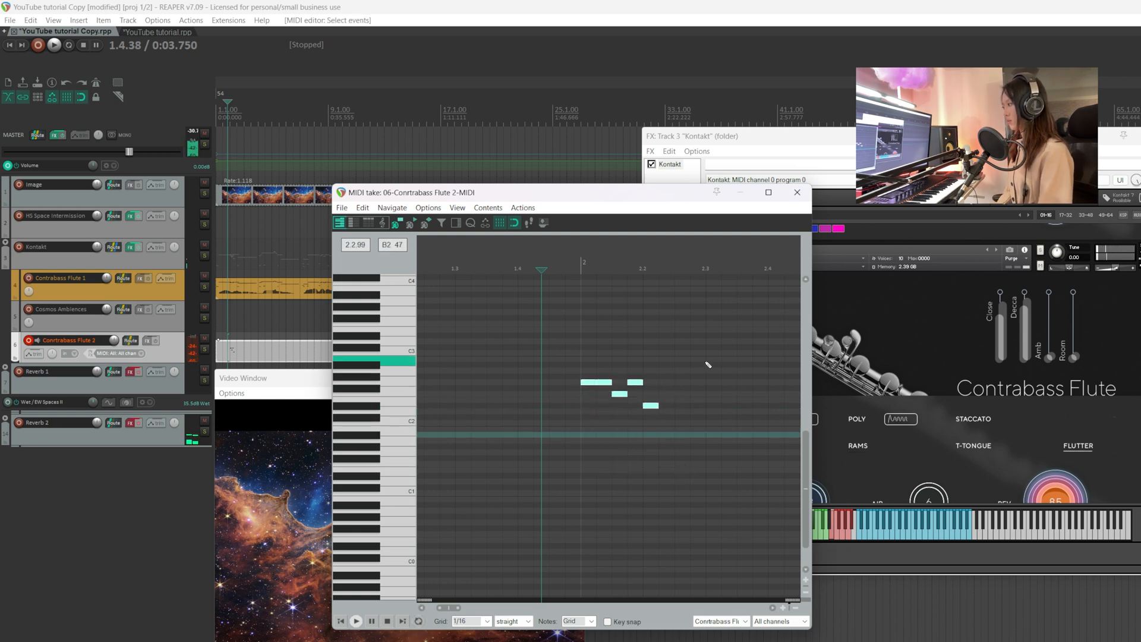
Step: Reselect the Rams articulation and play the phrase from just before measure 2
left_click(858, 448)
left_click(569, 261)
key("space")
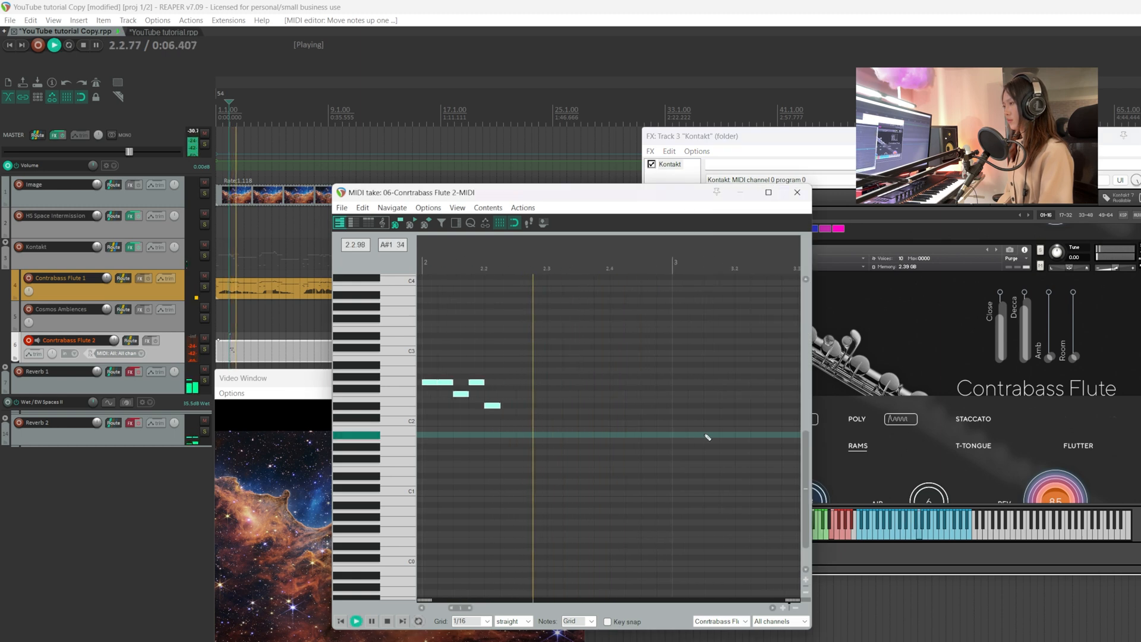
Step: Raise the measure 2 phrase three semitones and play it back
left_click_drag(304, 379, 290, 414)
left_click(535, 193)
left_click_drag(485, 364, 487, 324)
key("space")
key("ctrl+z")
key("space")
scroll(670, 331, "down", 2)
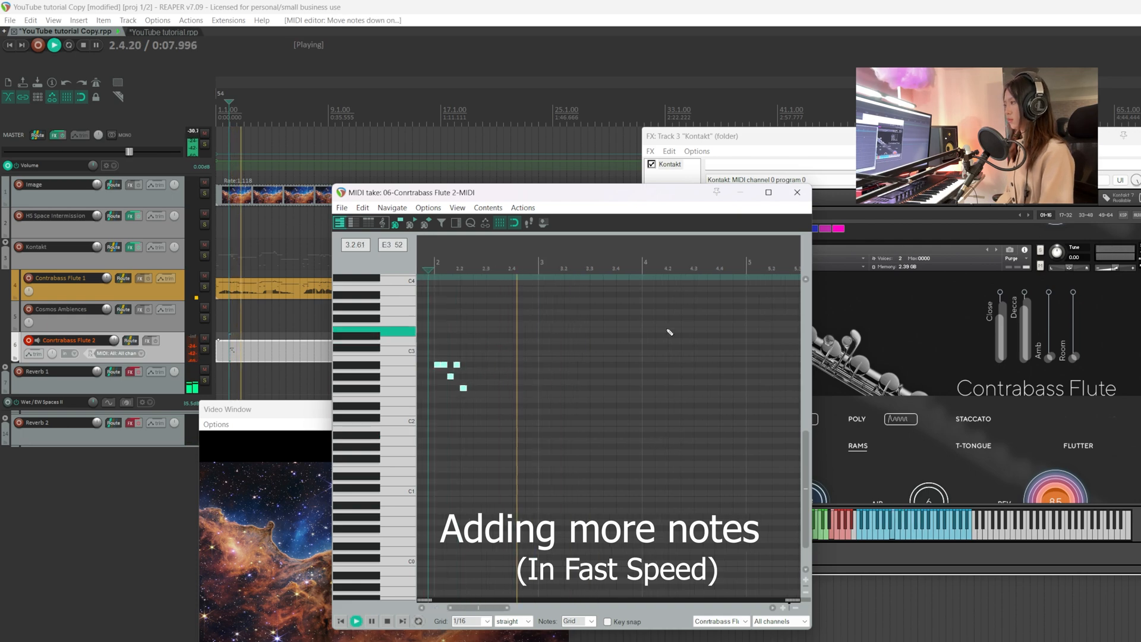
Step: Add a second short phrase of notes at measure 3 of Contrabass Flute 2, adjust its notes, and play it back
key("space")
scroll(533, 427, "up", 2)
left_click(695, 405)
left_click(719, 405)
left_click(743, 458)
left_click_drag(523, 192, 401, 191)
left_click_drag(619, 457, 573, 392)
left_click(631, 409)
key("space")
left_click_drag(400, 190, 529, 185)
left_click_drag(331, 410, 336, 386)
key("space")
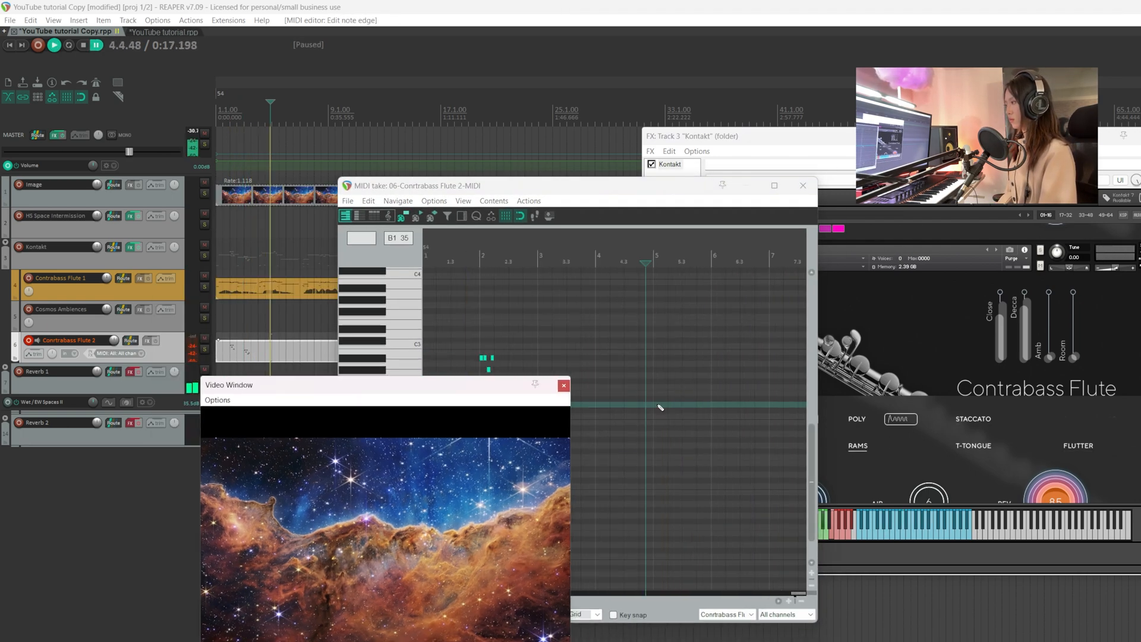
Step: Add a phrase of short notes starting on D3 at measure 5, shift it about two beats later and lower, and play it
left_click(635, 337)
scroll(634, 336, "up", 3)
left_click(624, 335)
left_click(644, 335)
left_click(686, 347)
left_click(729, 370)
left_click(749, 358)
scroll(596, 337, "down", 1)
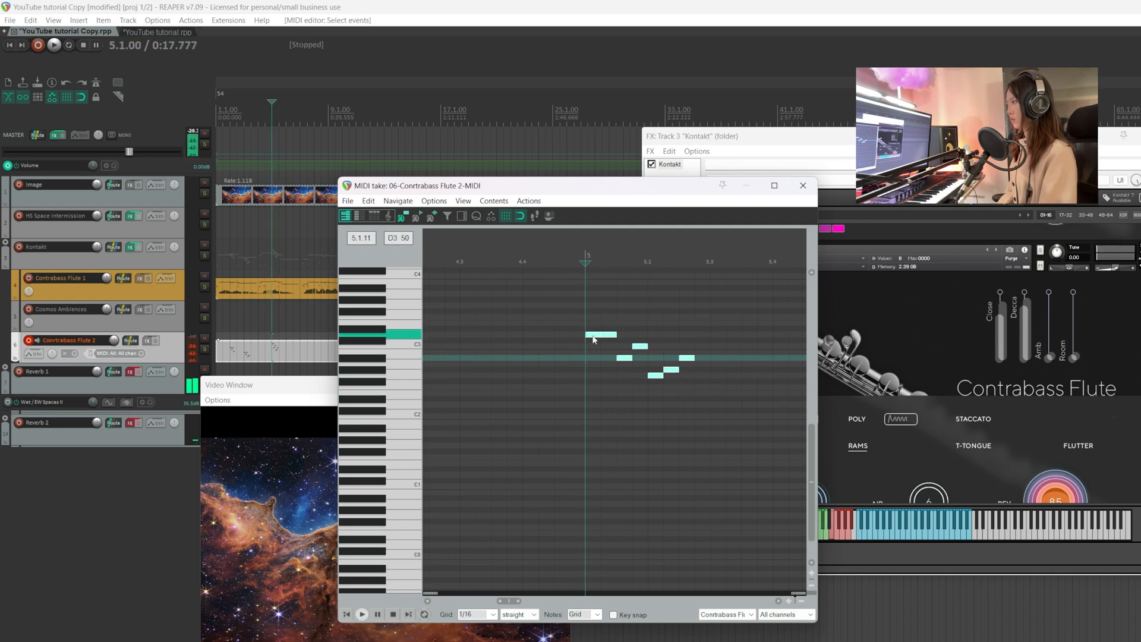
left_click_drag(596, 336, 736, 348)
key("space")
Step: Place short phrases at measures 17 and 18 of the Contrabass Flute 2 part, playing from measure 15
left_click_drag(288, 390, 212, 472)
scroll(663, 413, "down", 5)
scroll(662, 413, "right", 5)
left_click(560, 259)
key("F2")
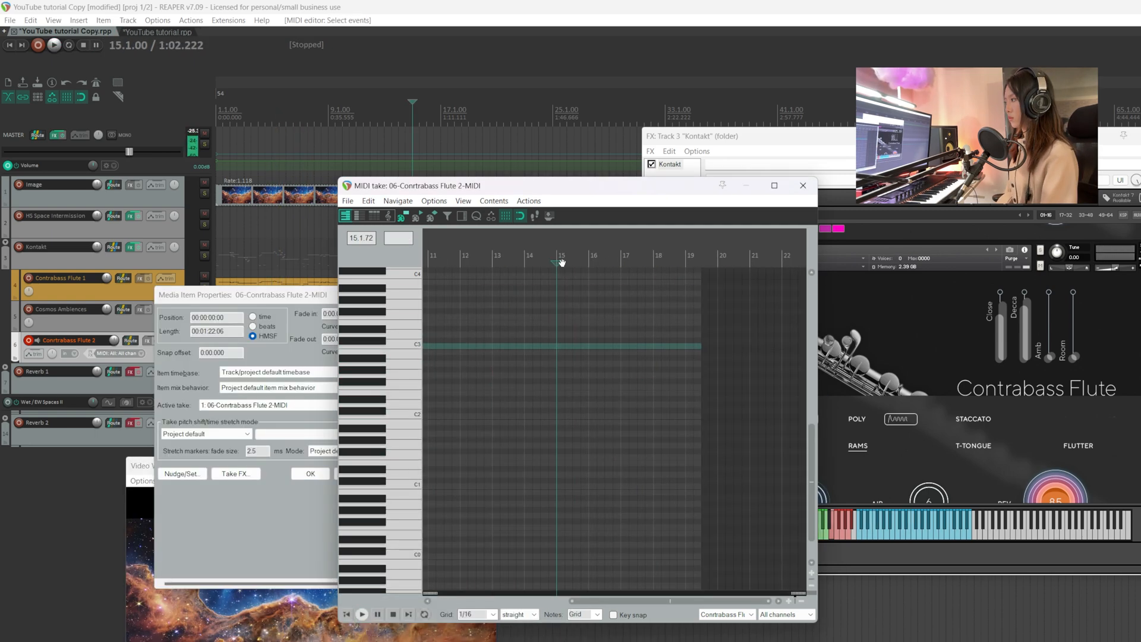
left_click_drag(535, 186, 732, 176)
key("space")
mouse_move(371, 465)
left_mouse_down()
mouse_move(683, 265)
mouse_move(431, 369)
left_mouse_up()
left_click(818, 248)
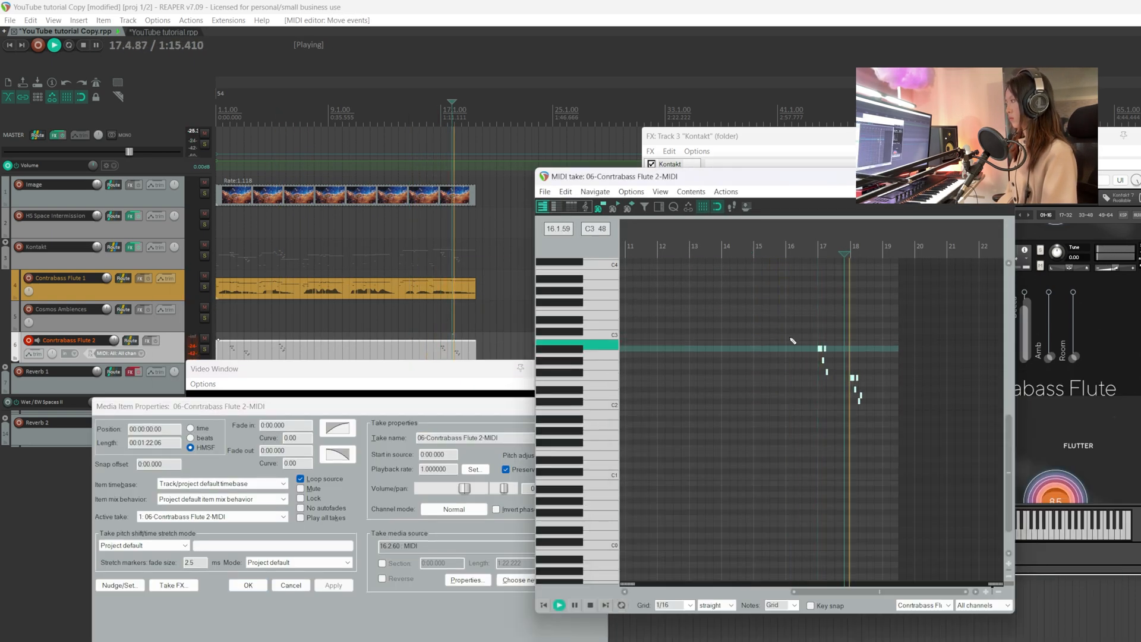
Step: Lower the measure 17 phrase five semitones, raise the measure 18 phrase three semitones, and play them back
left_click_drag(820, 348, 820, 378)
left_click_drag(852, 378, 853, 360)
scroll(843, 389, "up", 3)
key("space")
key("space")
Step: Dismiss the item properties, reopen the Contrabass Flute 2 part, and remove the notes in measures 17 and 18
left_click(1005, 177)
left_click_drag(559, 406, 754, 86)
left_click(797, 86)
double_click(440, 350)
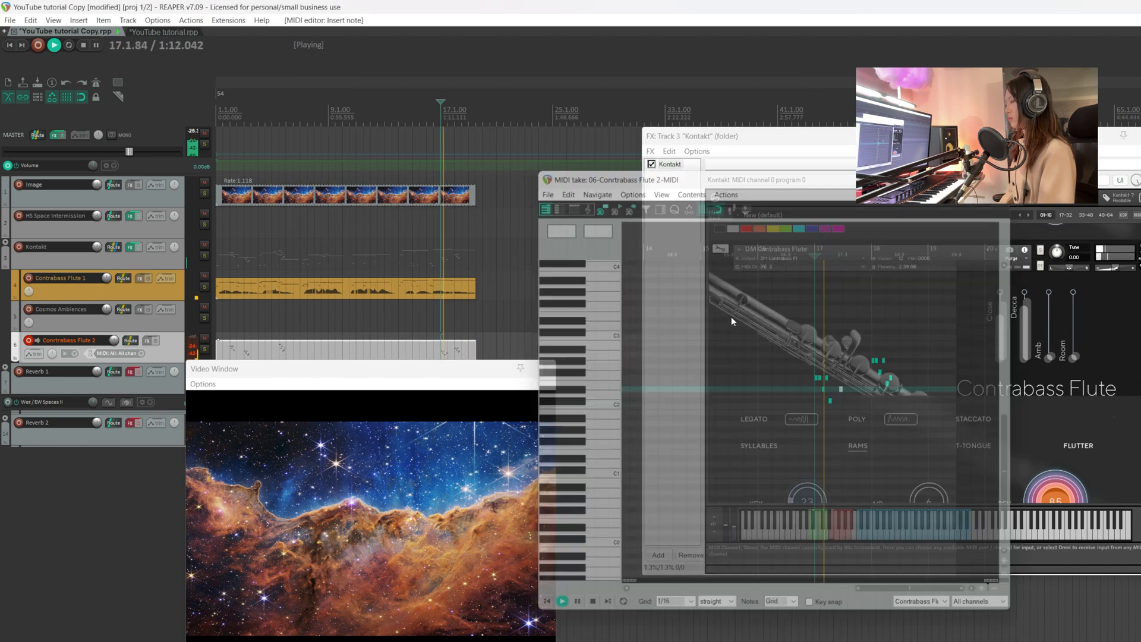
left_click_drag(769, 337, 902, 434)
key("Delete")
Step: Paste the phrase at measure 16, lower it, and play it back
scroll(812, 303, "down", 4)
key("space")
key("space")
scroll(813, 303, "up", 4)
key("ctrl+v")
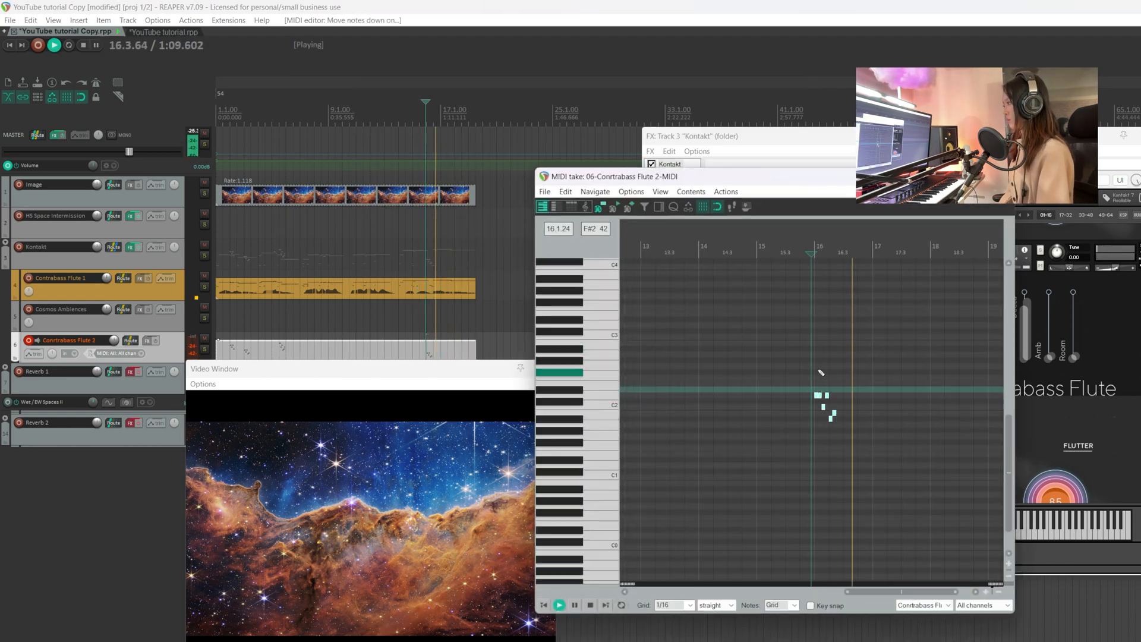
Step: Paste another copy of the phrase at measure 18 and raise it about six semitones
left_click_drag(624, 177, 307, 196)
key("ctrl+v")
left_click_drag(616, 391, 617, 357)
Step: Extend the measure 18 phrase with G2, G#2 and D#2 notes and play from just before it
scroll(613, 381, "up", 3)
left_click(510, 386)
left_click(517, 380)
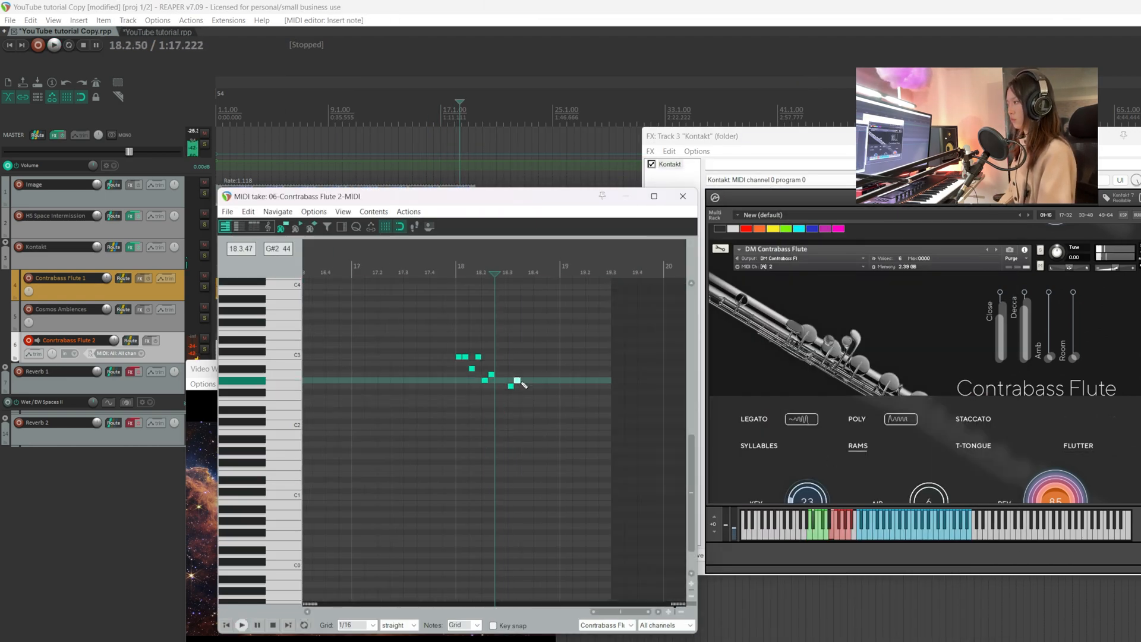
left_click(524, 409)
left_click(443, 274)
key("space")
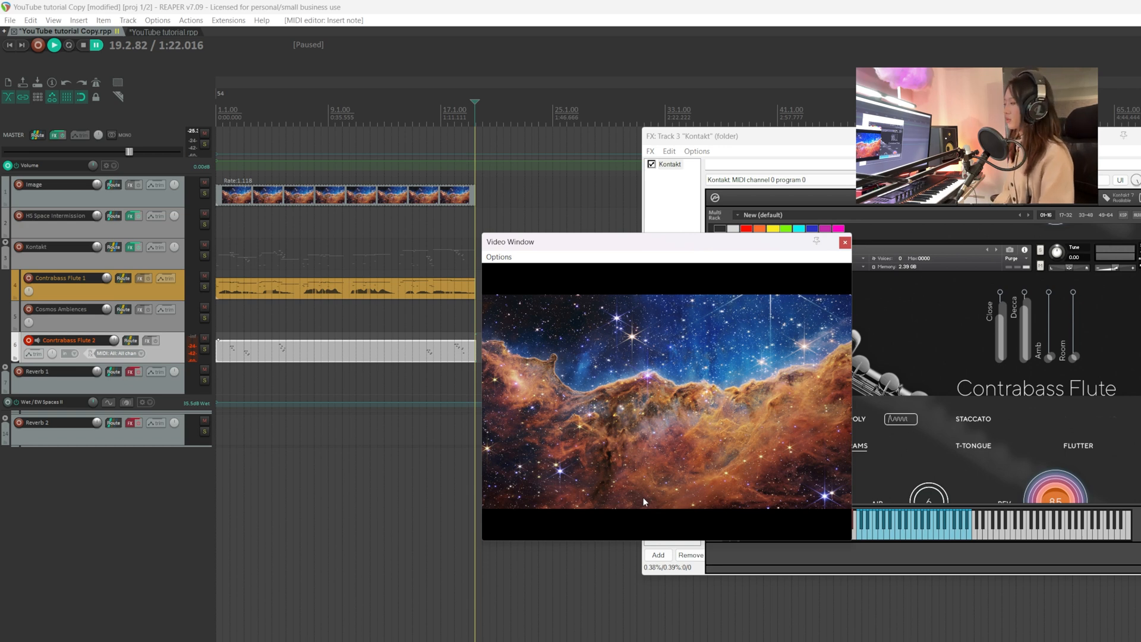
Step: Try the pink and blue backgrounds on the first Contrabass Flute instrument and set its background to cyan
left_click_drag(674, 247, 394, 379)
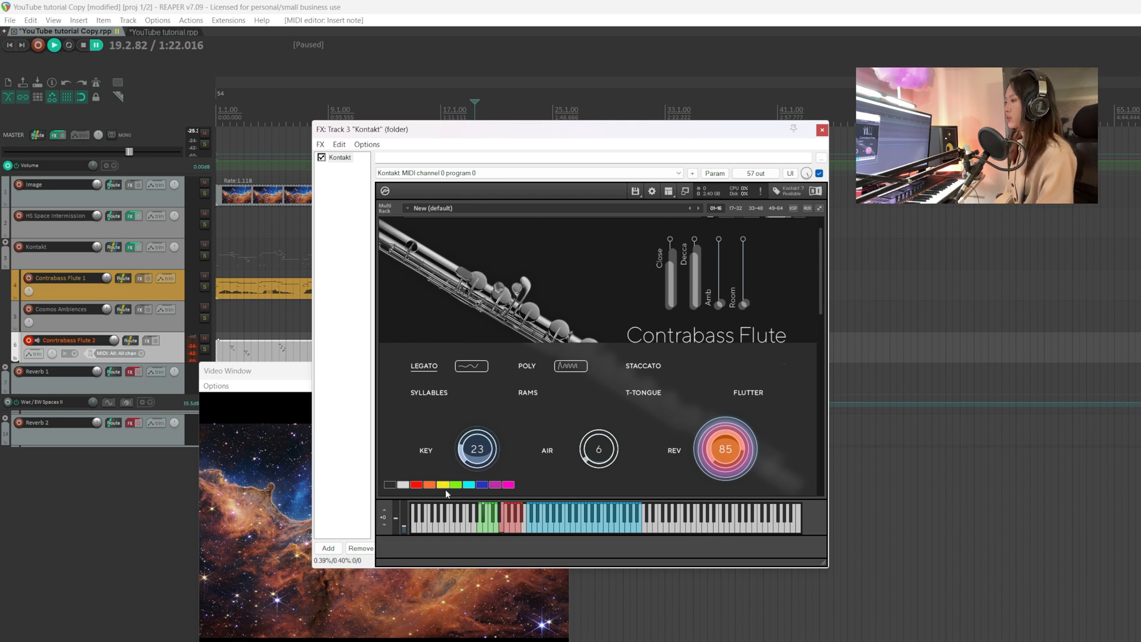
scroll(537, 463, "down", 1)
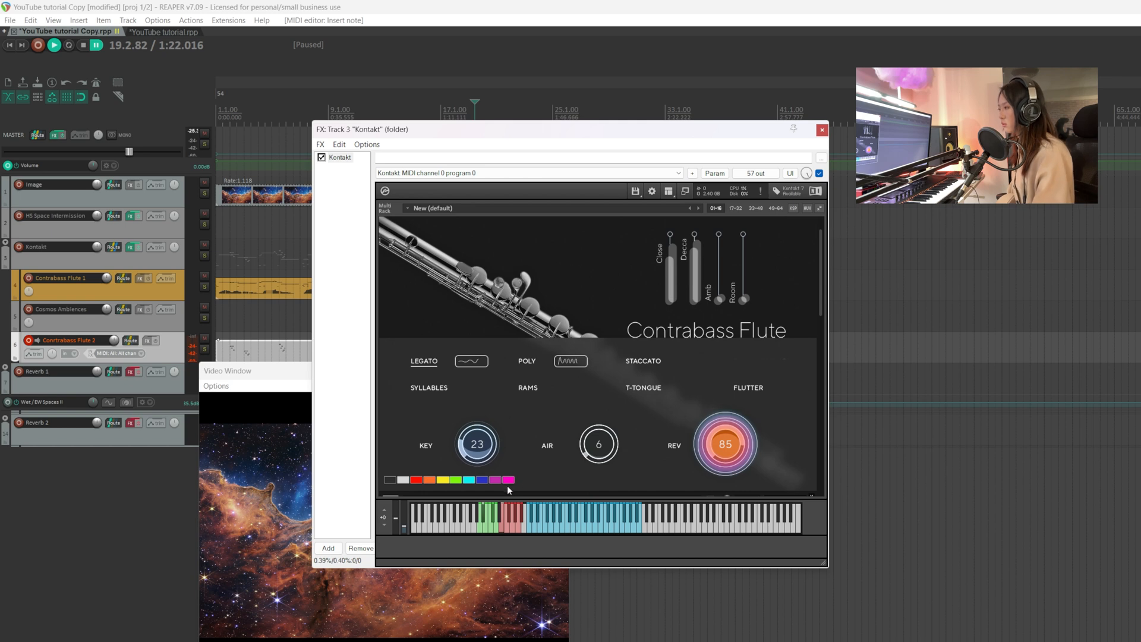
left_click(508, 481)
left_click(482, 480)
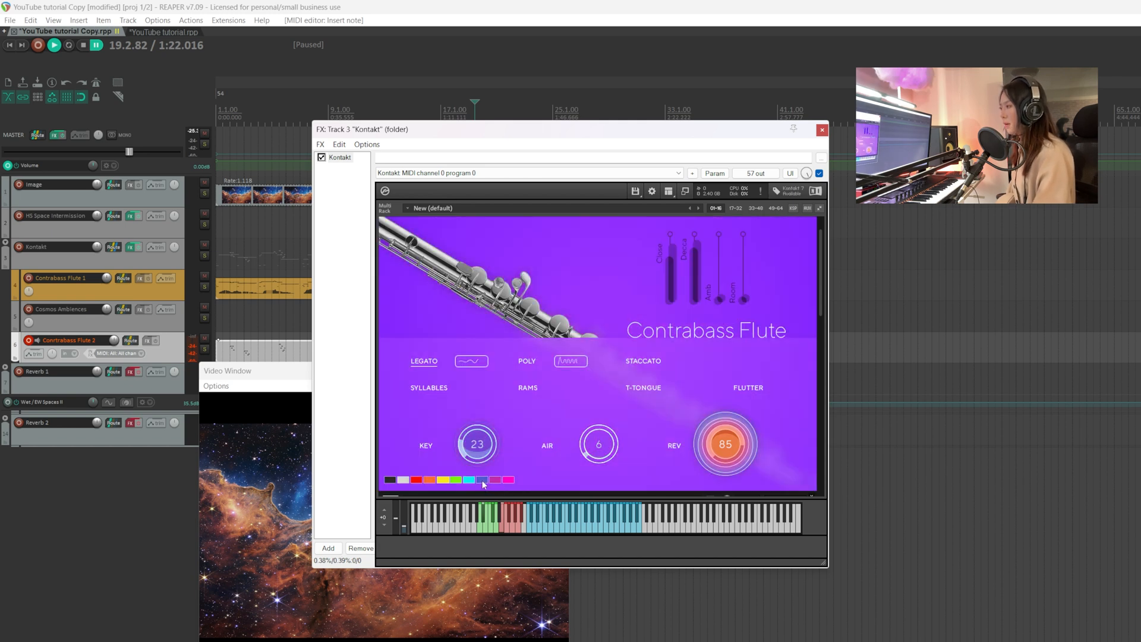
left_click(482, 481)
left_click(470, 480)
Step: Try the green, yellow and red backgrounds on the second Contrabass Flute instrument and set its background to orange
scroll(579, 406, "down", 5)
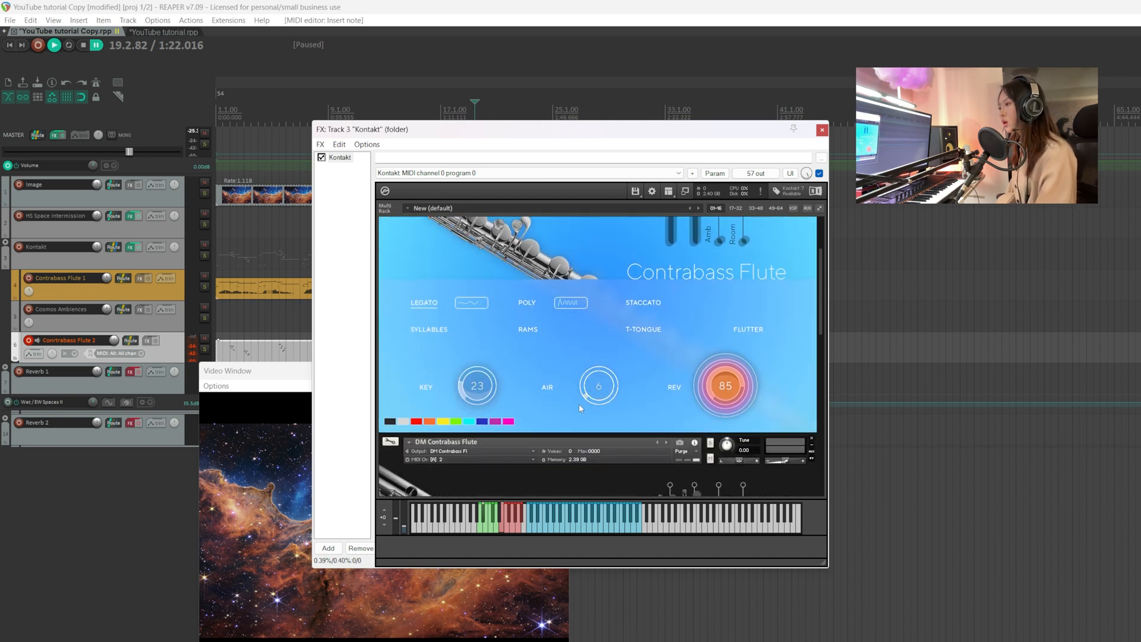
scroll(580, 410, "down", 1)
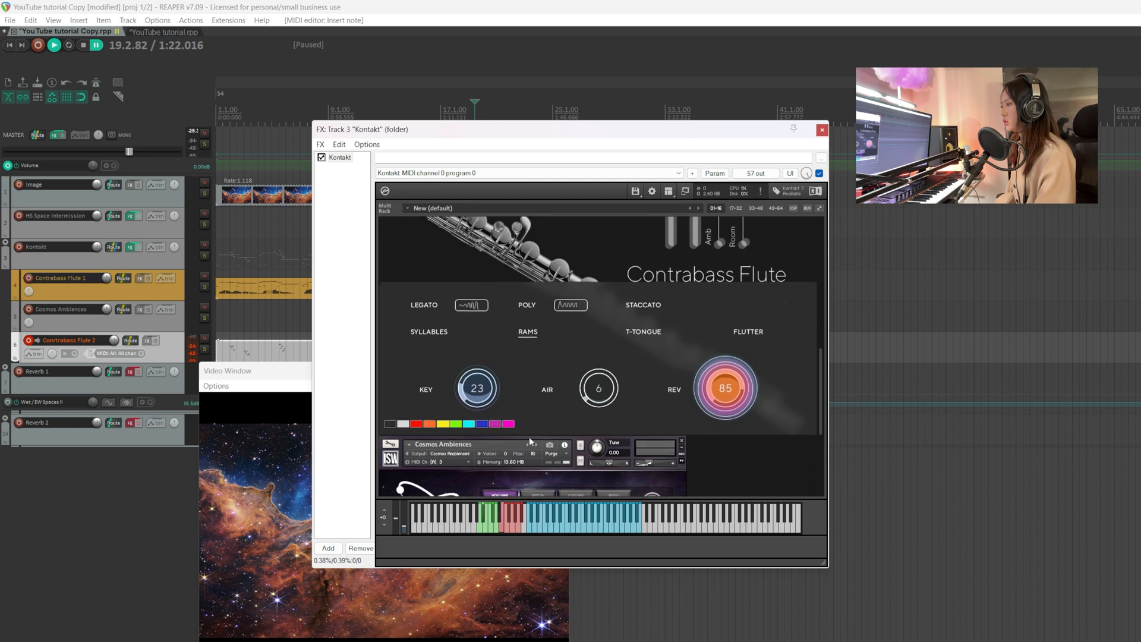
left_click(460, 424)
left_click(446, 424)
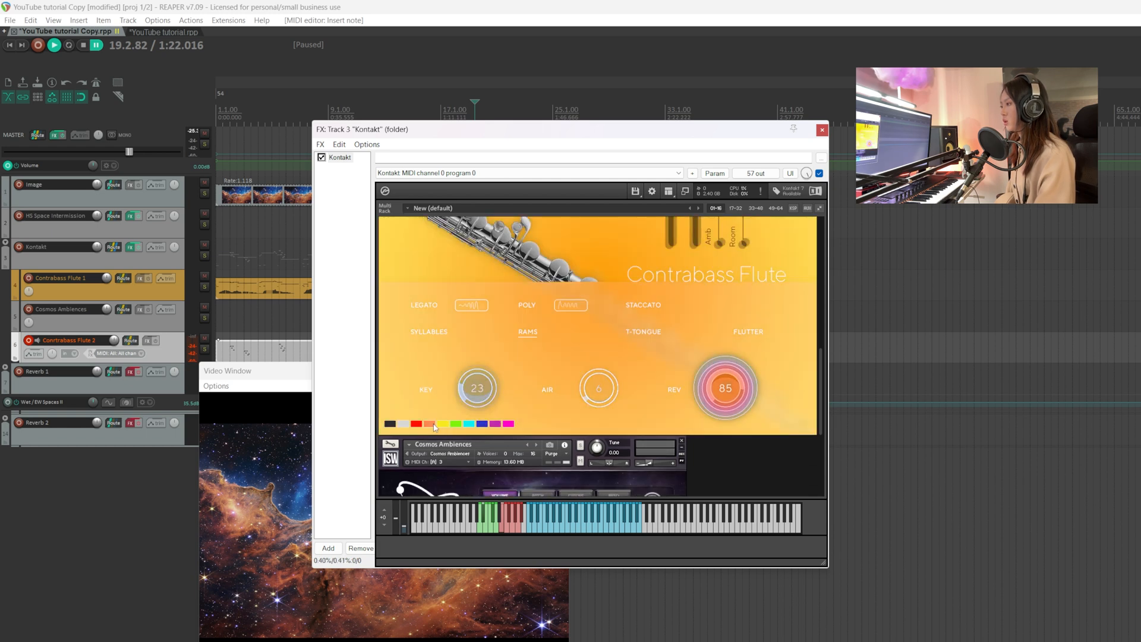
left_click(431, 425)
left_click(419, 425)
left_click(447, 424)
left_click(416, 424)
left_click(429, 424)
scroll(665, 376, "up", 2)
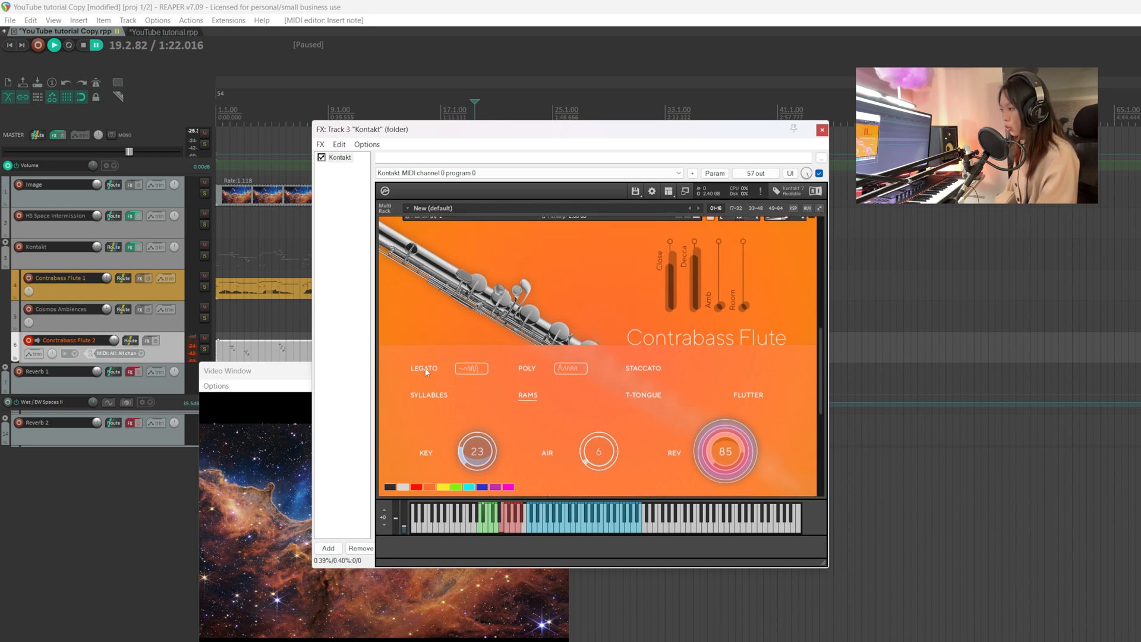
scroll(579, 394, "up", 9)
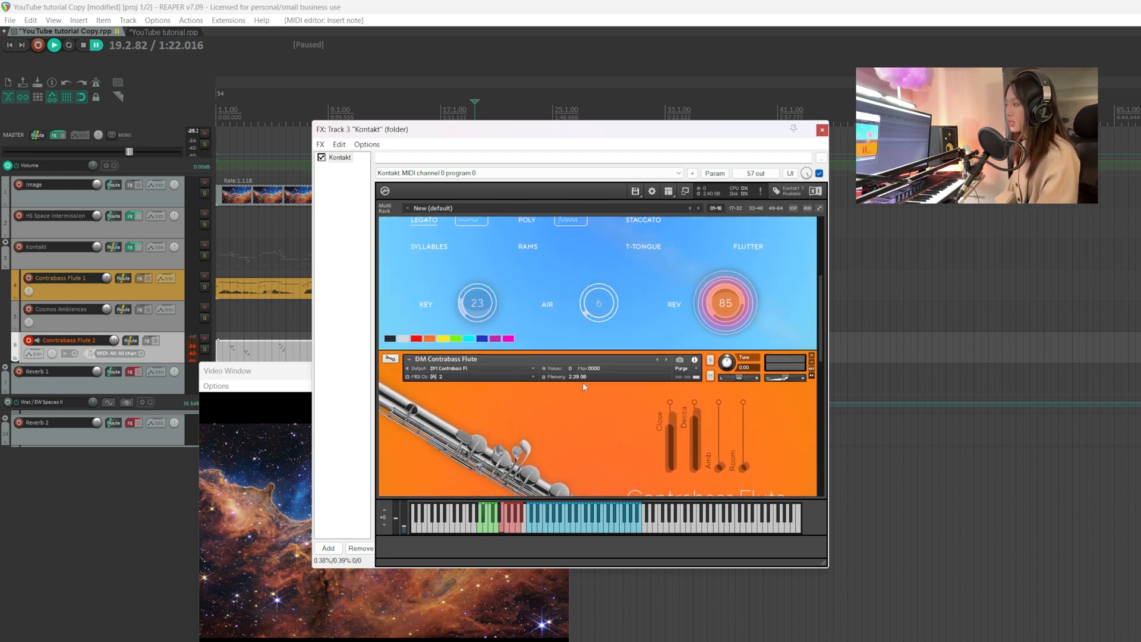
scroll(673, 366, "up", 1)
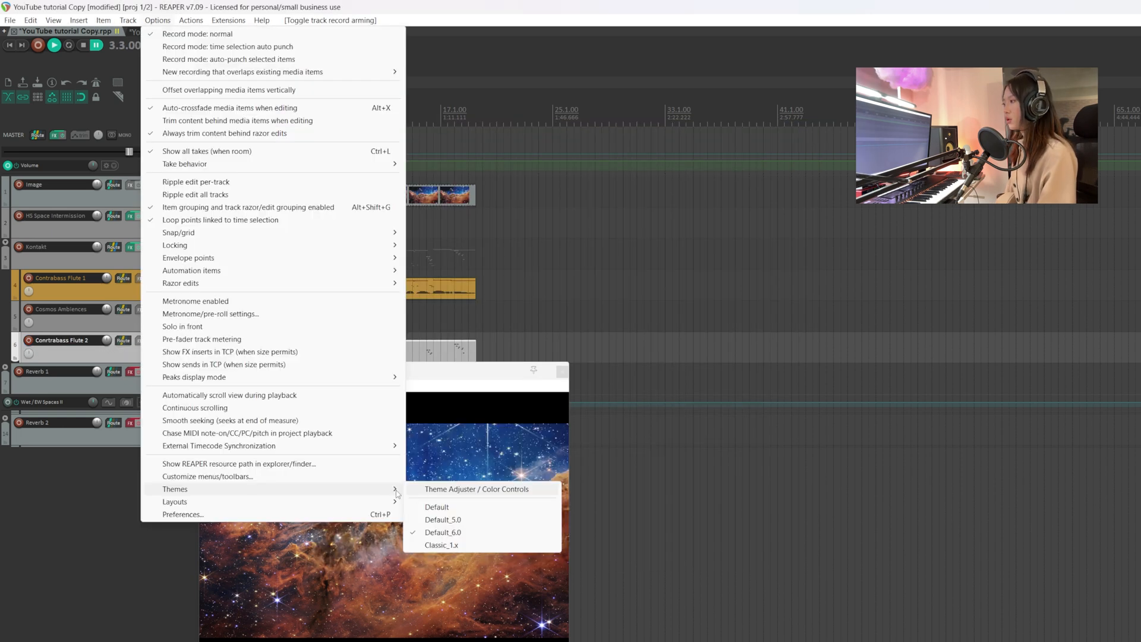
Step: Try a Pride palette purple on the Contrabass Flute 2 track, and recolour it dark teal from the theme adjuster's Cool palette
left_click(512, 491)
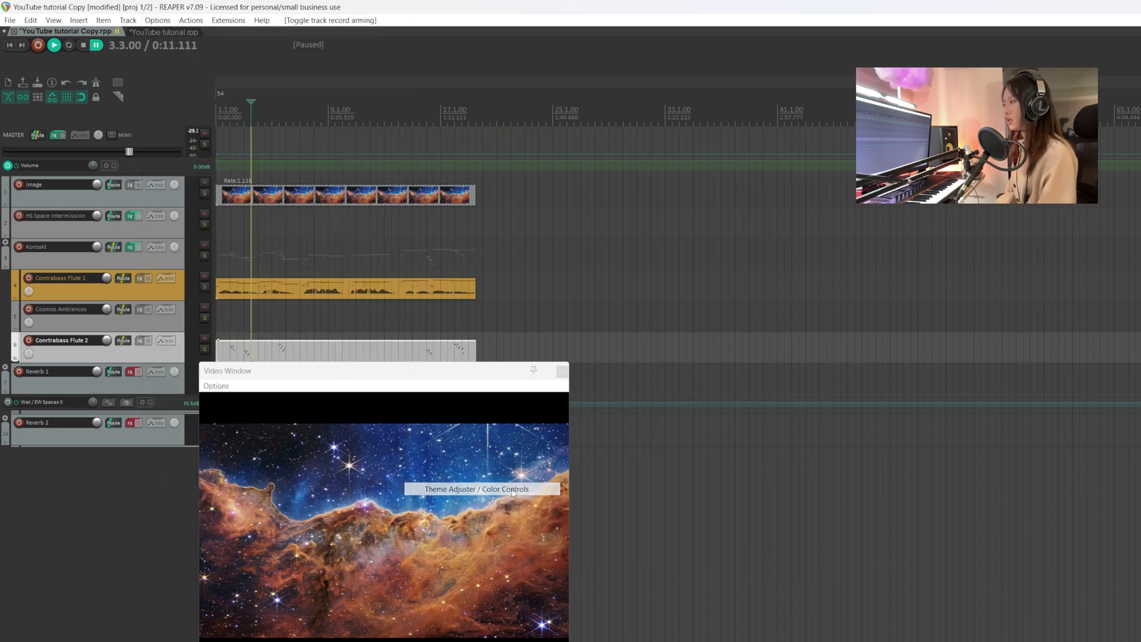
left_click_drag(663, 152, 663, 177)
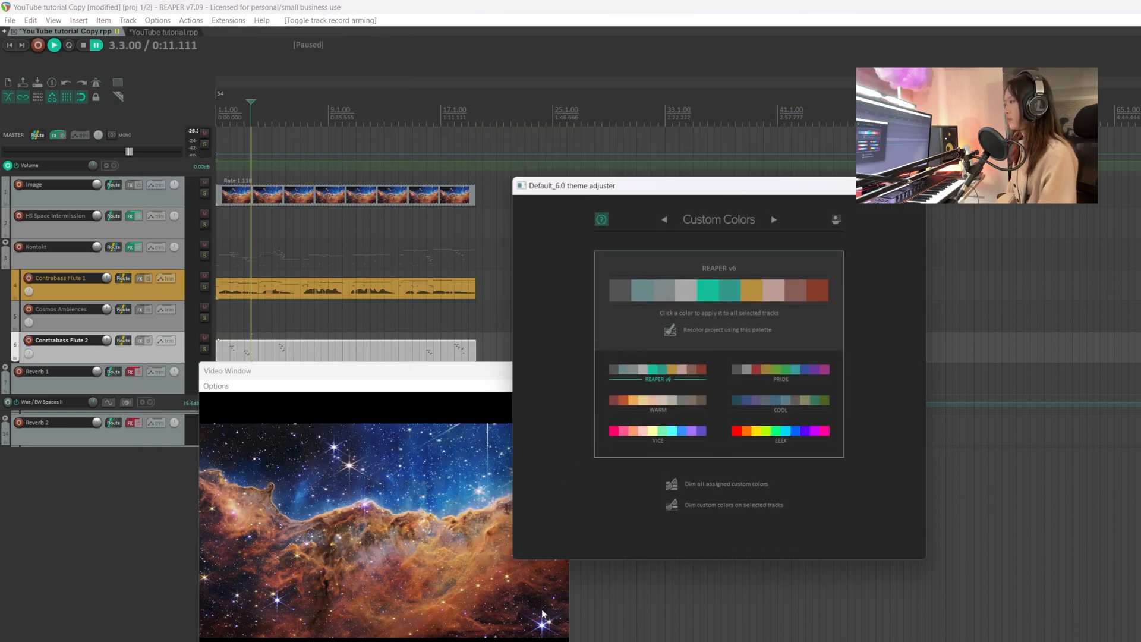
left_click(803, 370)
left_click(799, 292)
left_click(759, 407)
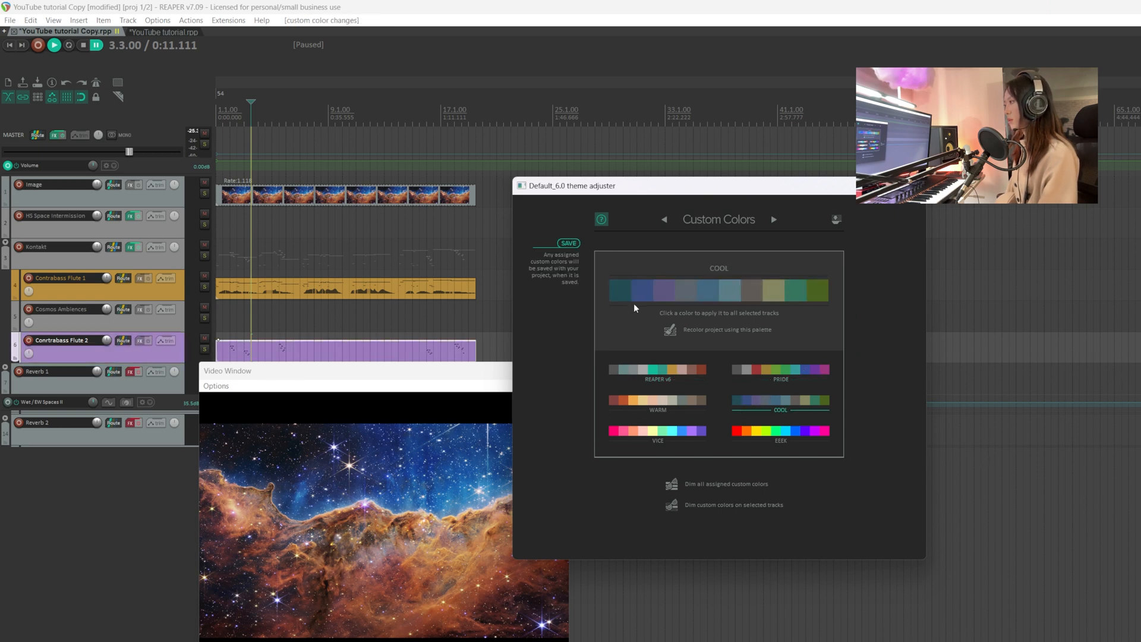
left_click(620, 290)
Step: Look over the Cosmos Ambiences instrument and its sound source choices in Kontakt
left_click(326, 319)
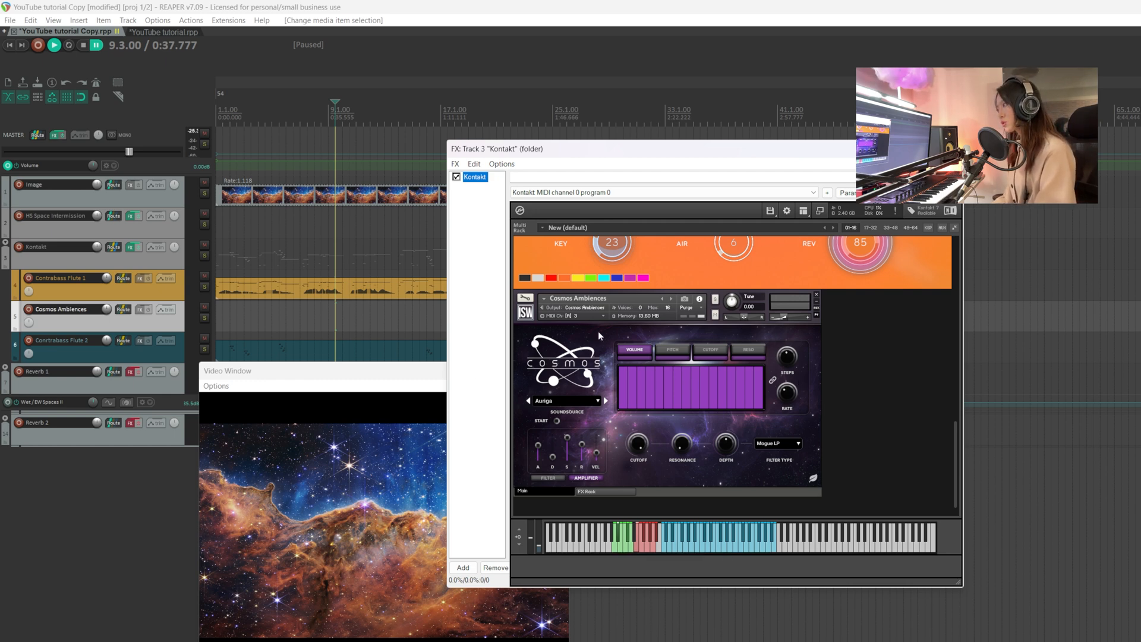
left_click(598, 401)
left_click(865, 385)
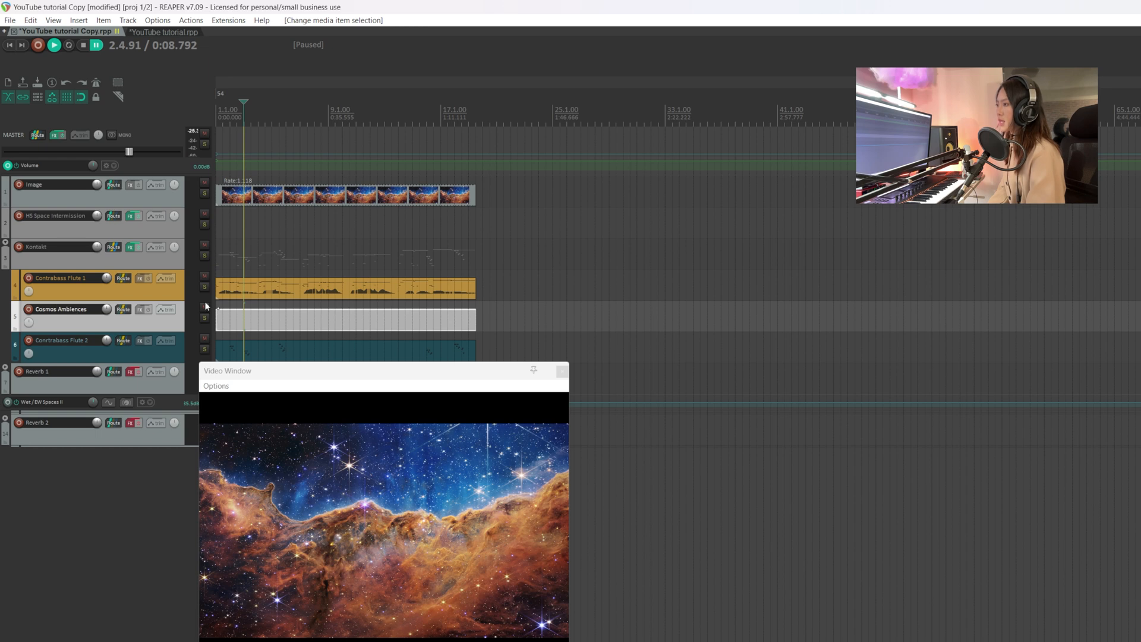
Step: Open the Cosmos Ambiences MIDI item and draw stacked C4 and G4 notes from measure 5 to late measure 7
left_click(285, 247)
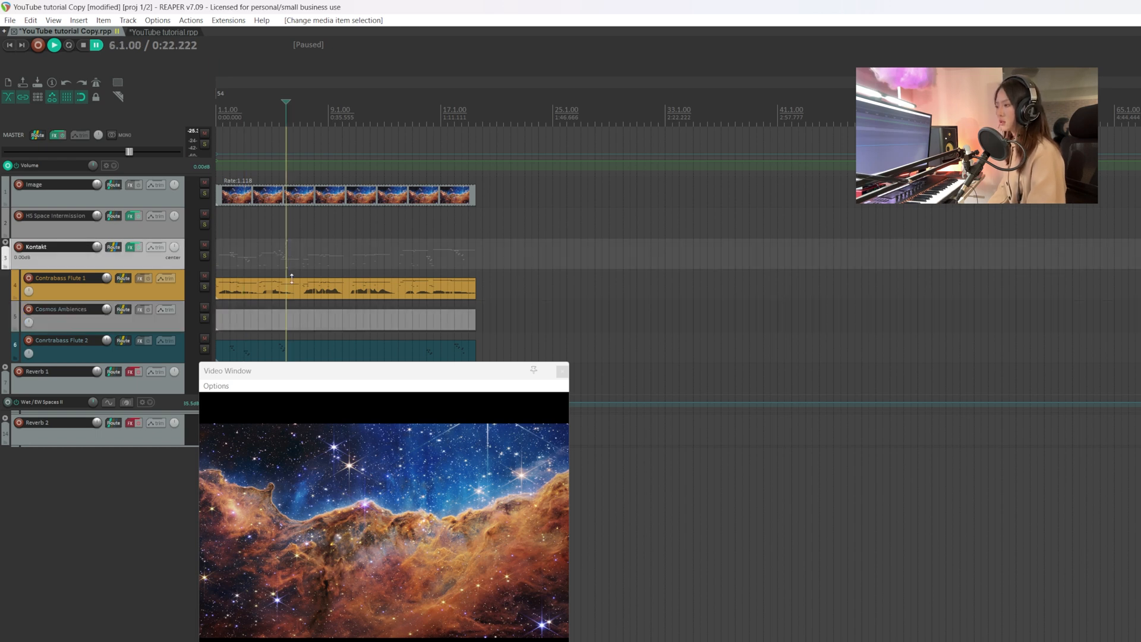
double_click(278, 319)
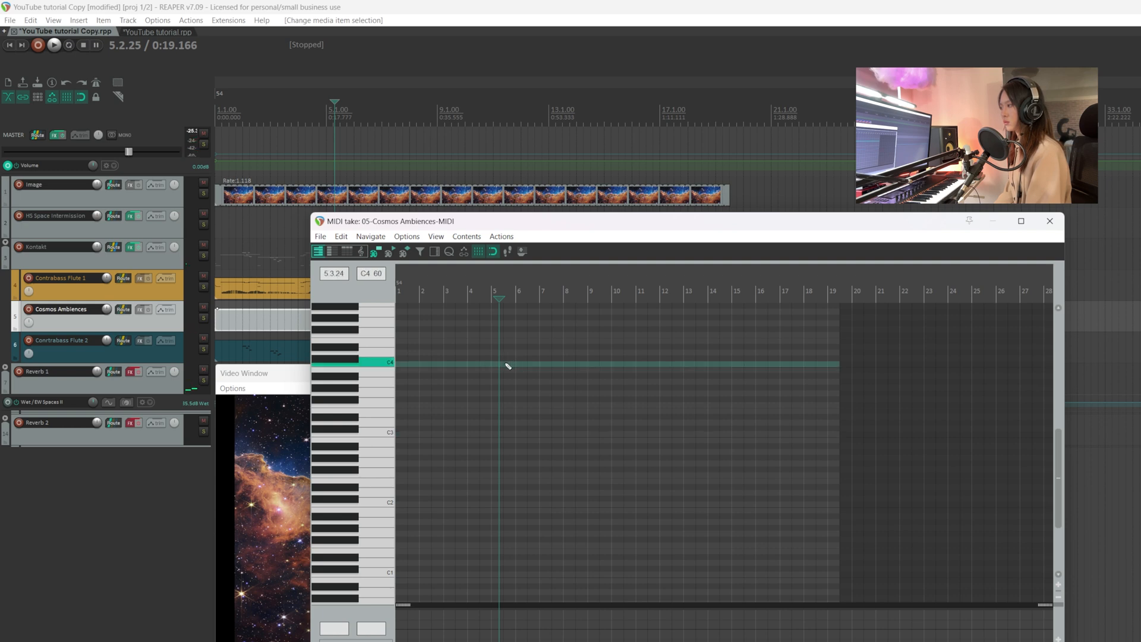
mouse_move(547, 371)
left_mouse_down()
mouse_move(565, 367)
mouse_move(555, 354)
left_mouse_up()
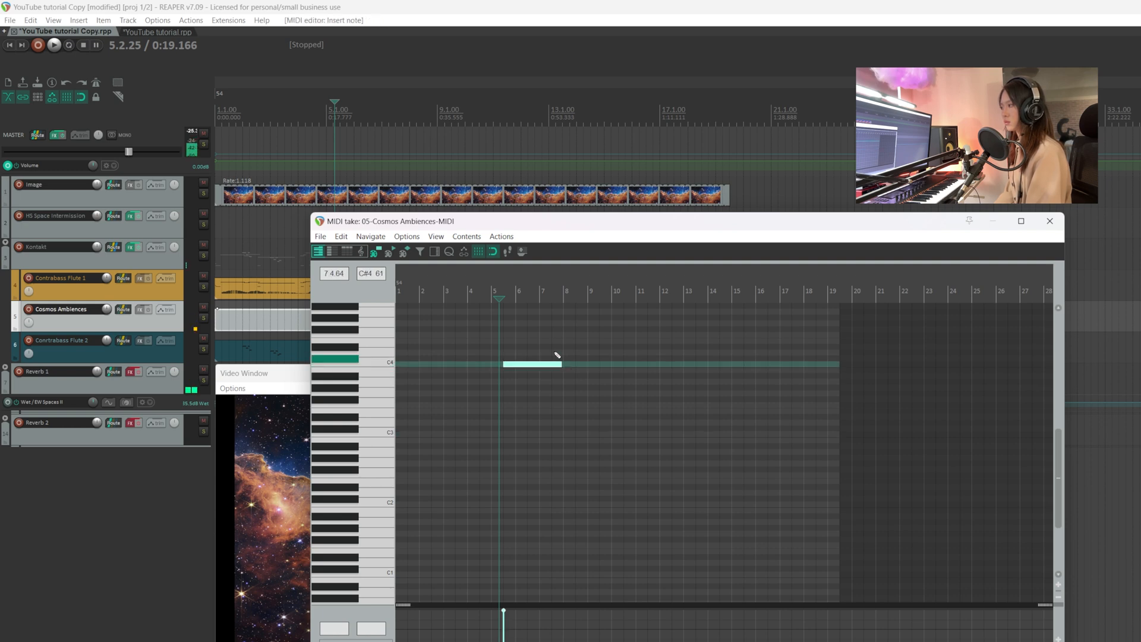
left_click(506, 324)
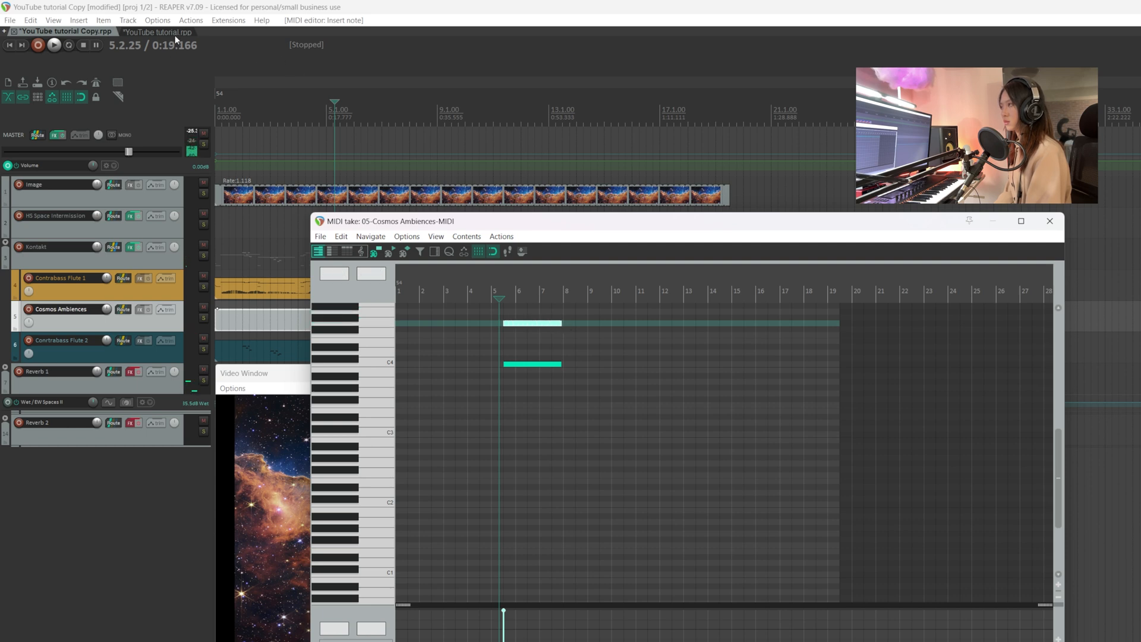
Step: Play the passage and move the C4 and G4 notes one measure further on, to mid-measure 6
key("space")
scroll(598, 356, "up", 4)
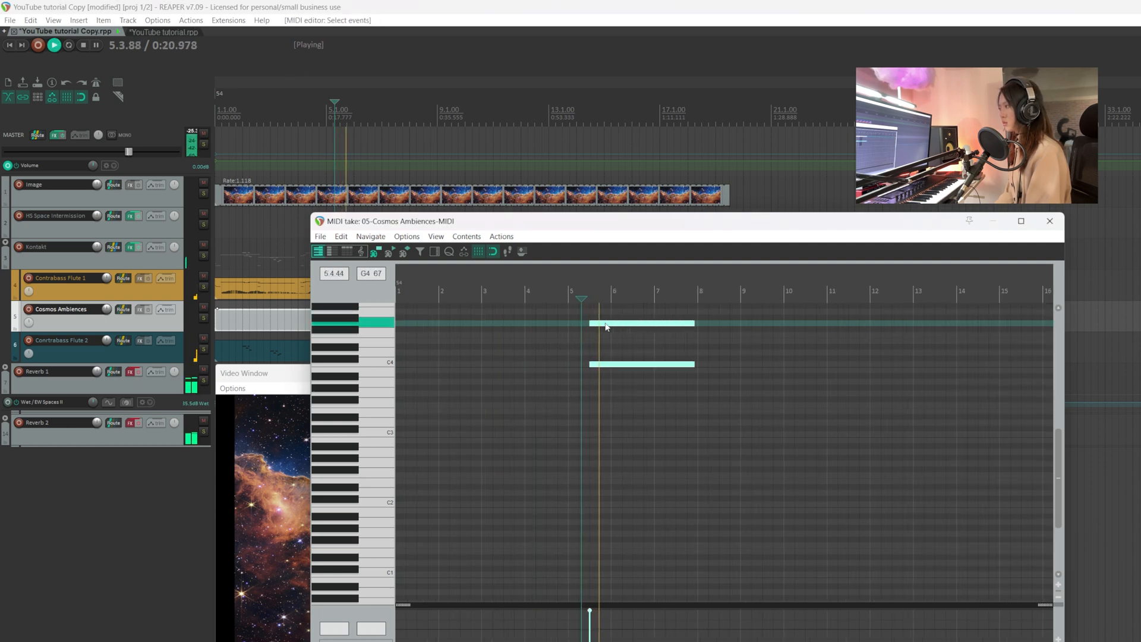
key("space")
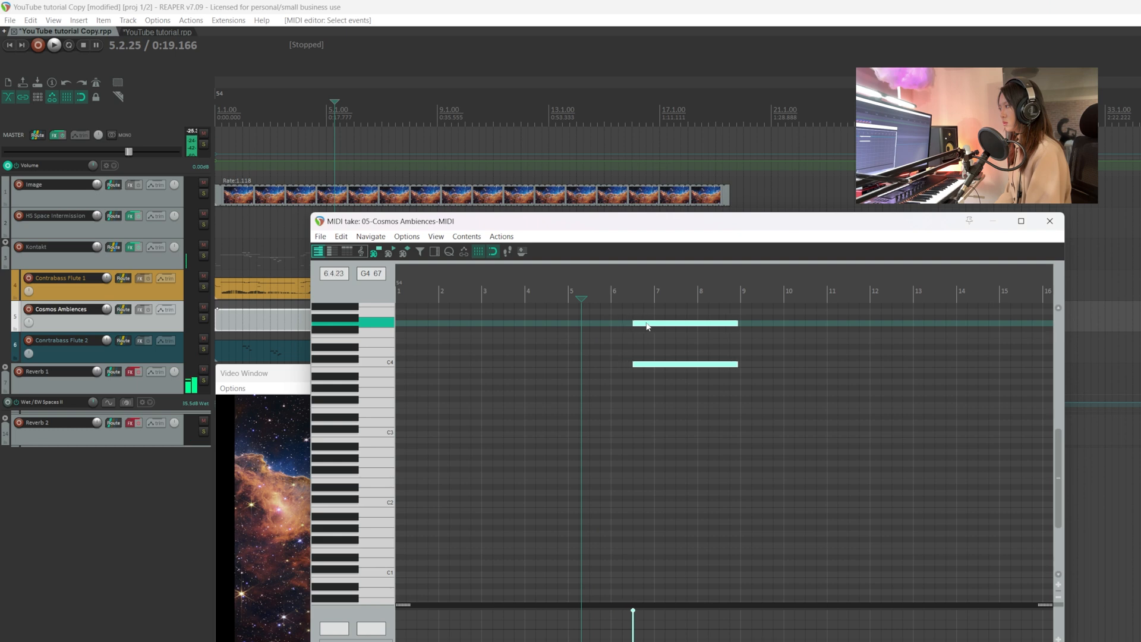
key("space")
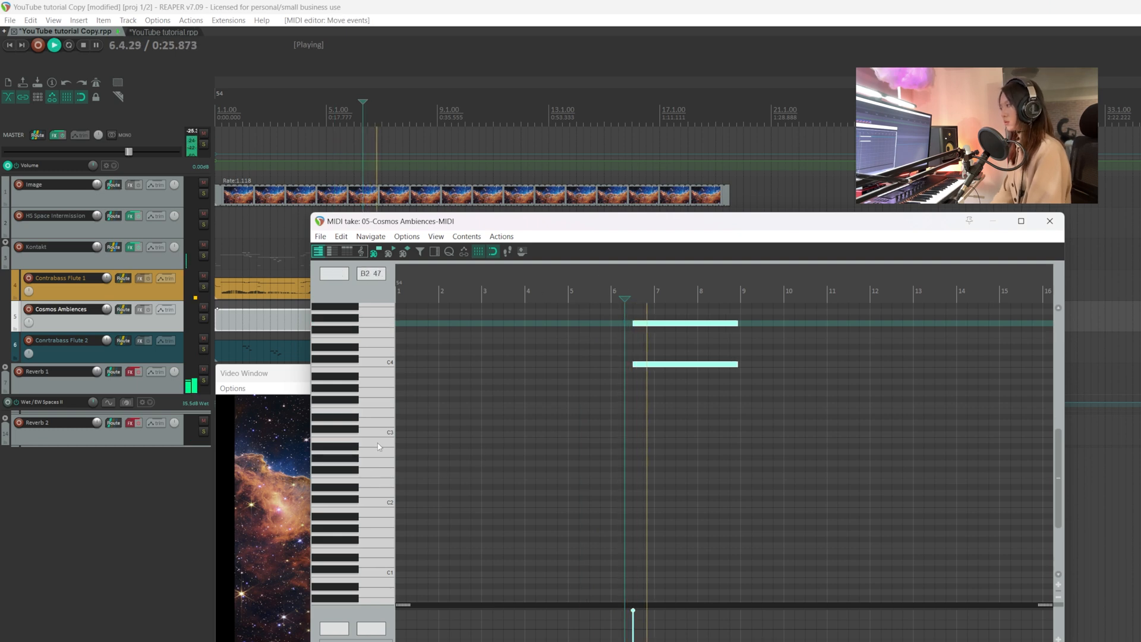
Step: Transpose both notes down an octave to C3 and G3 and replay from just before them
key("Down")
key("Down")
key("Down")
key("Down")
key("Down")
key("Down")
key("Down")
key("Down")
key("Down")
key("Down")
key("Down")
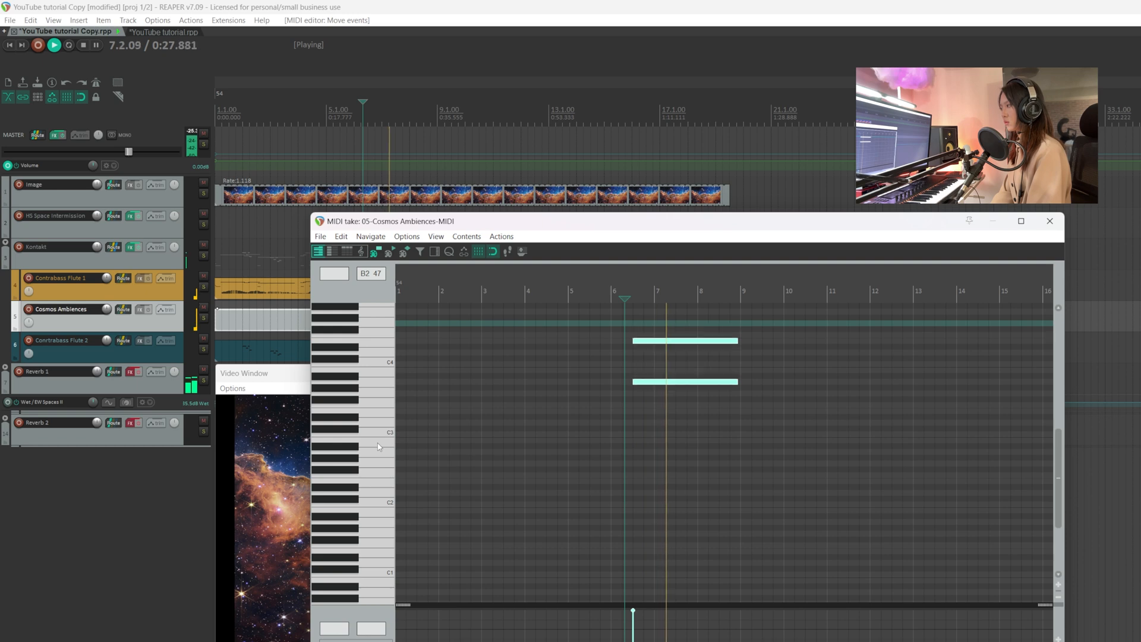
key("Down")
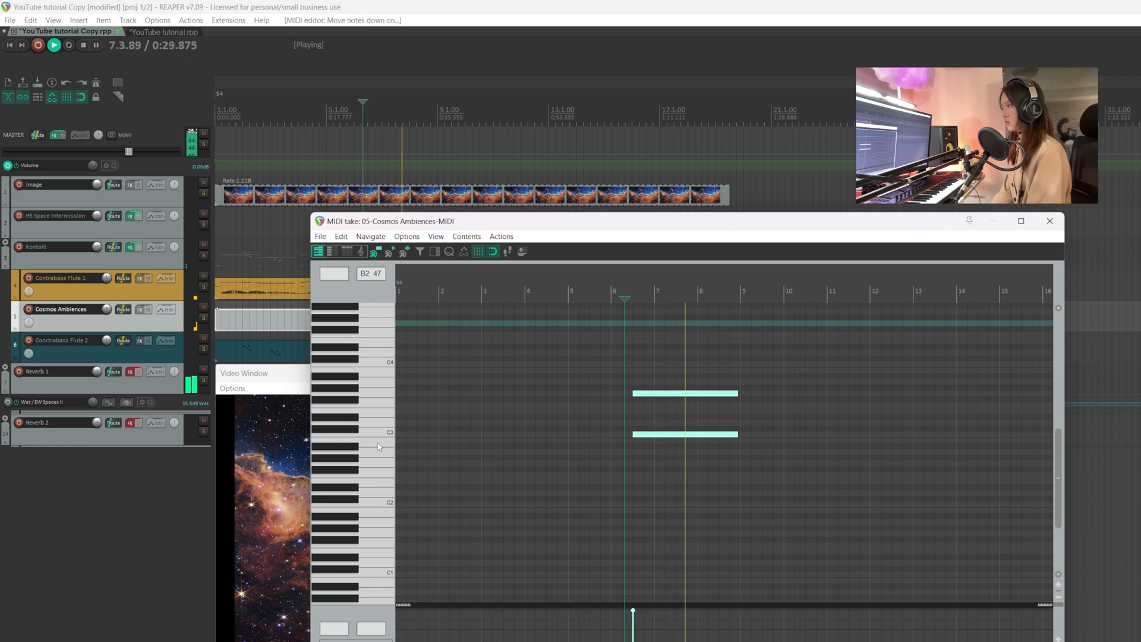
left_click(627, 296)
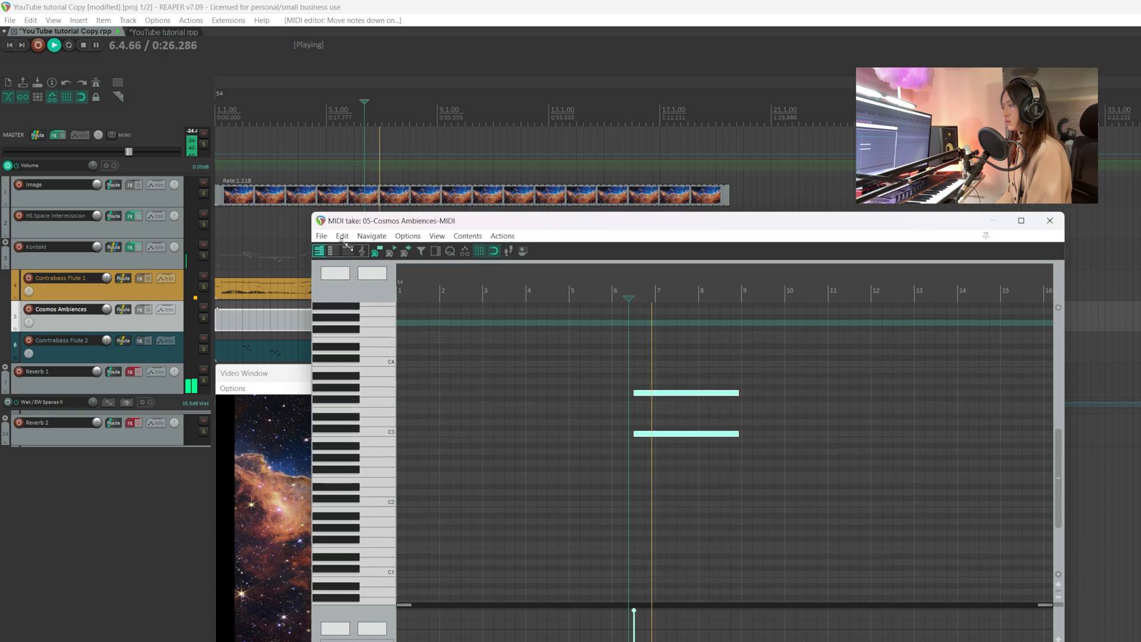
Step: Extend the C3 and G3 notes to measure 9 and add A#2 and F3 notes from there to late measure 10
left_click_drag(306, 216, 455, 310)
scroll(820, 537, "right", 6)
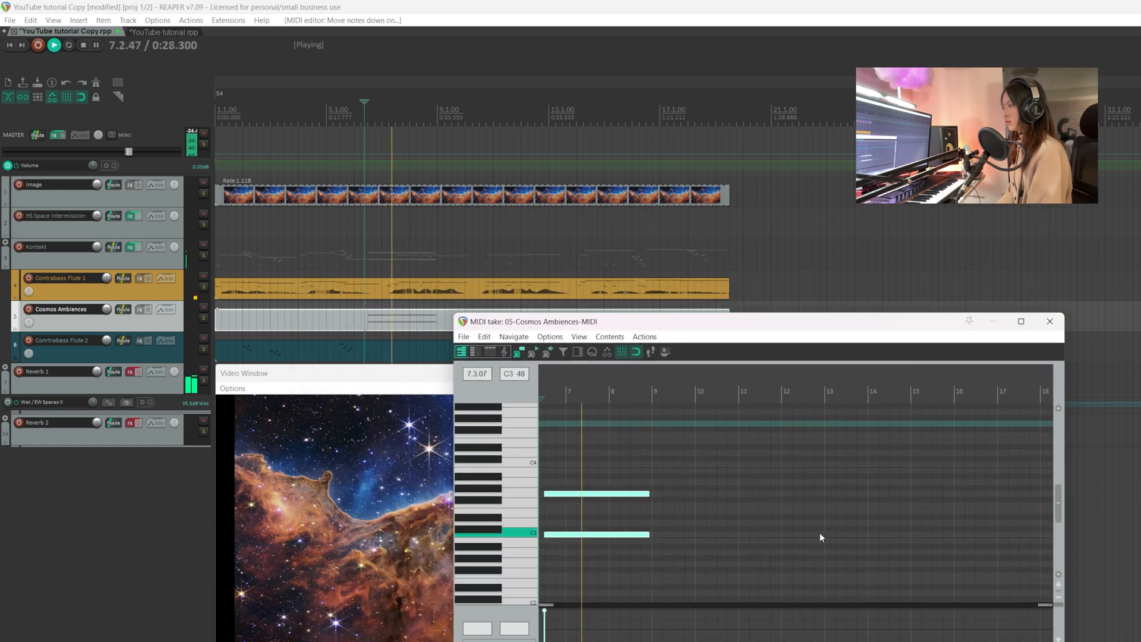
scroll(820, 537, "left", 3)
scroll(820, 537, "right", 1)
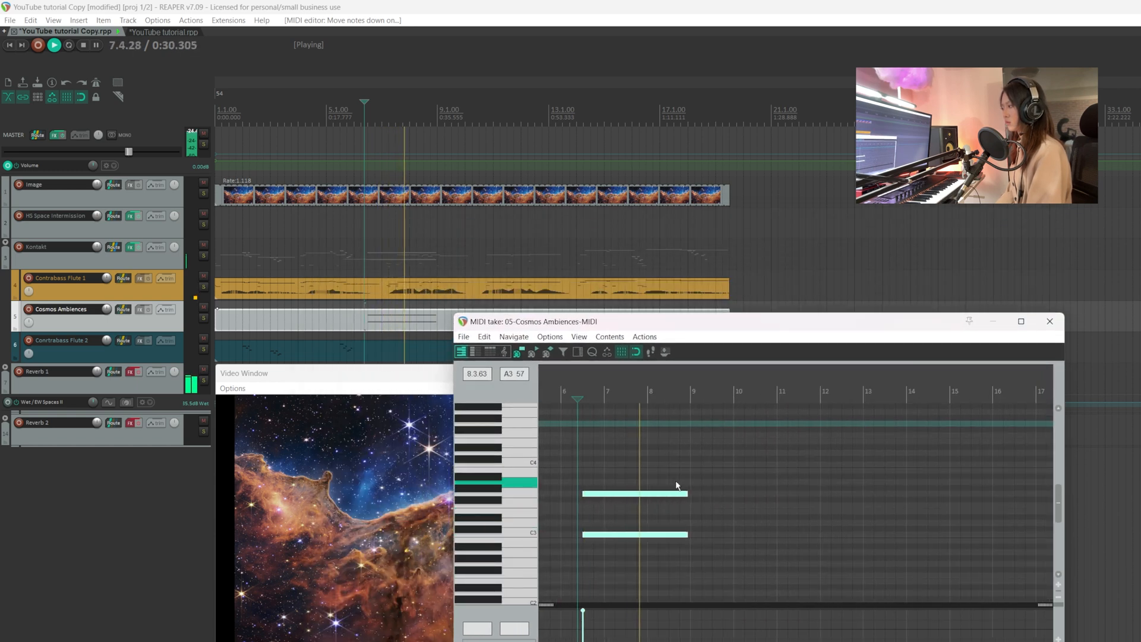
left_click(688, 535)
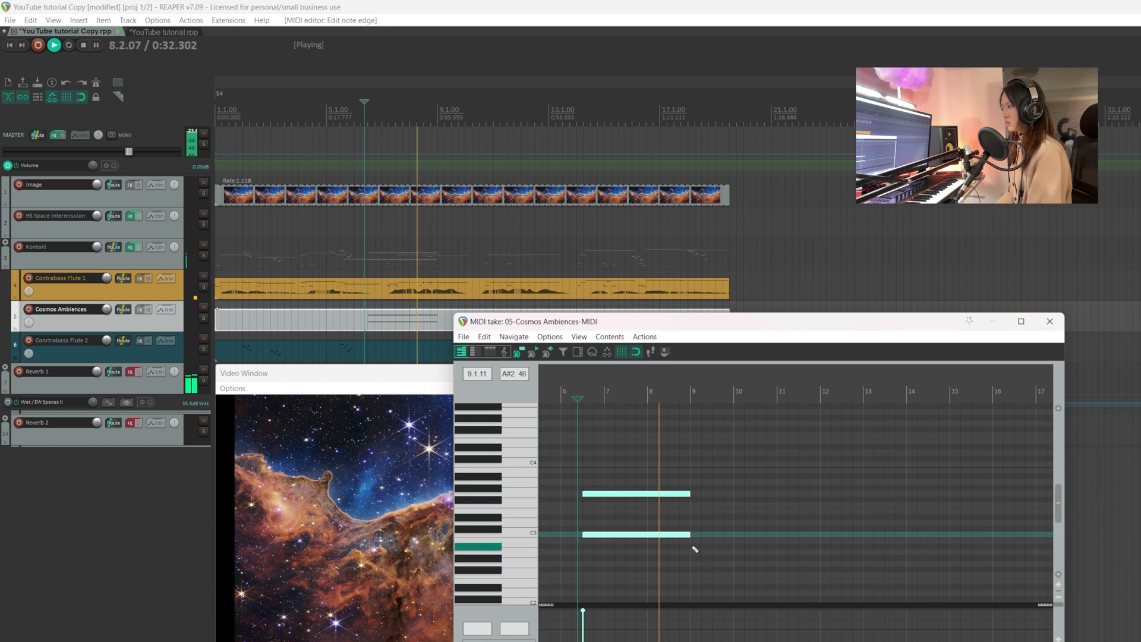
left_click_drag(691, 542, 770, 547)
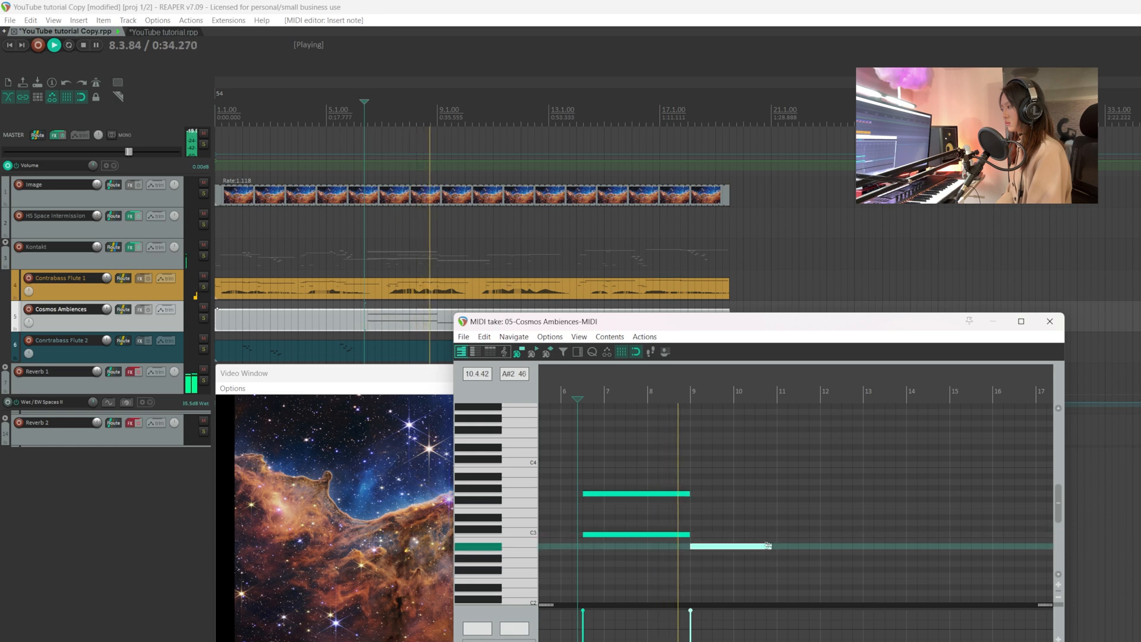
left_click_drag(694, 499, 773, 504)
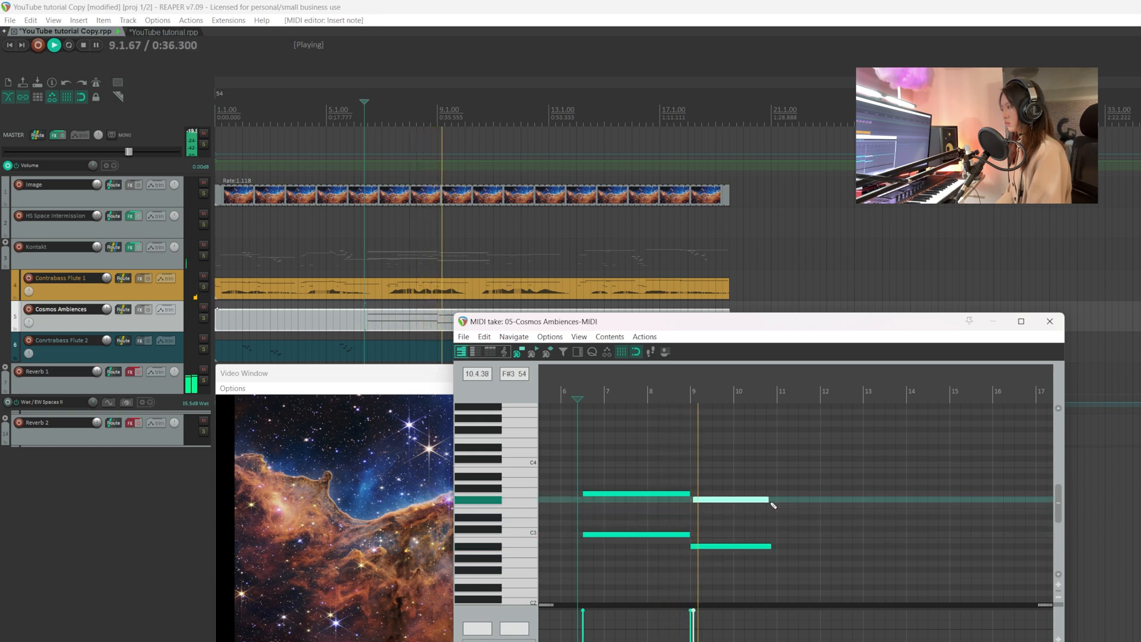
left_click_drag(703, 503, 690, 502)
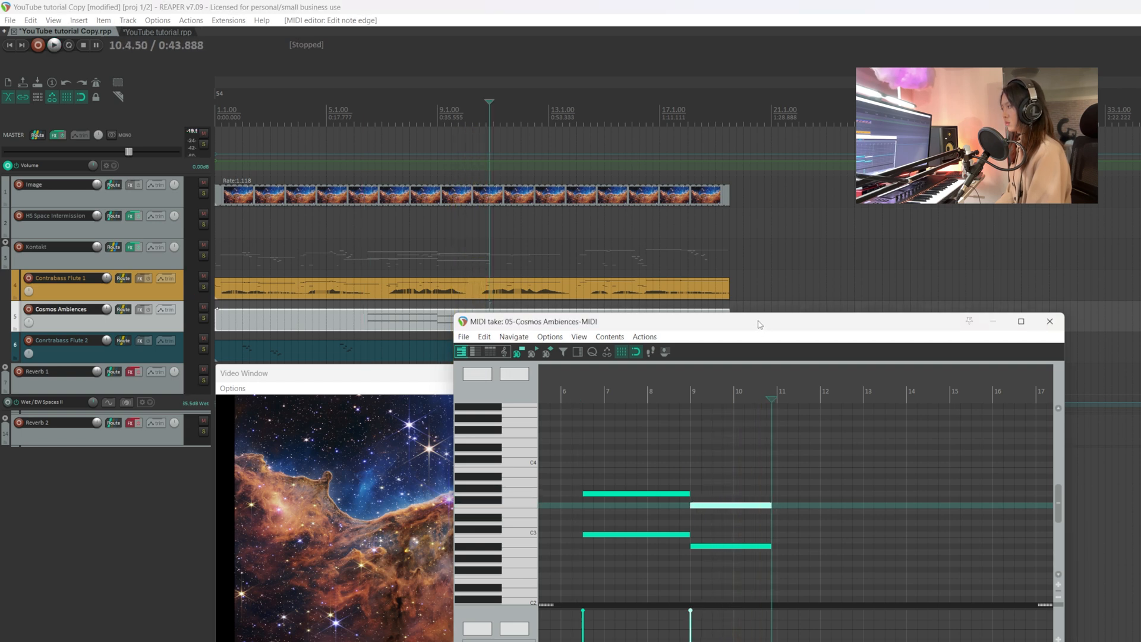
Step: Shorten the A#2 and F3 notes to mid-measure 10 and add a C3 note from there to mid-measure 11
left_click_drag(759, 322, 757, 262)
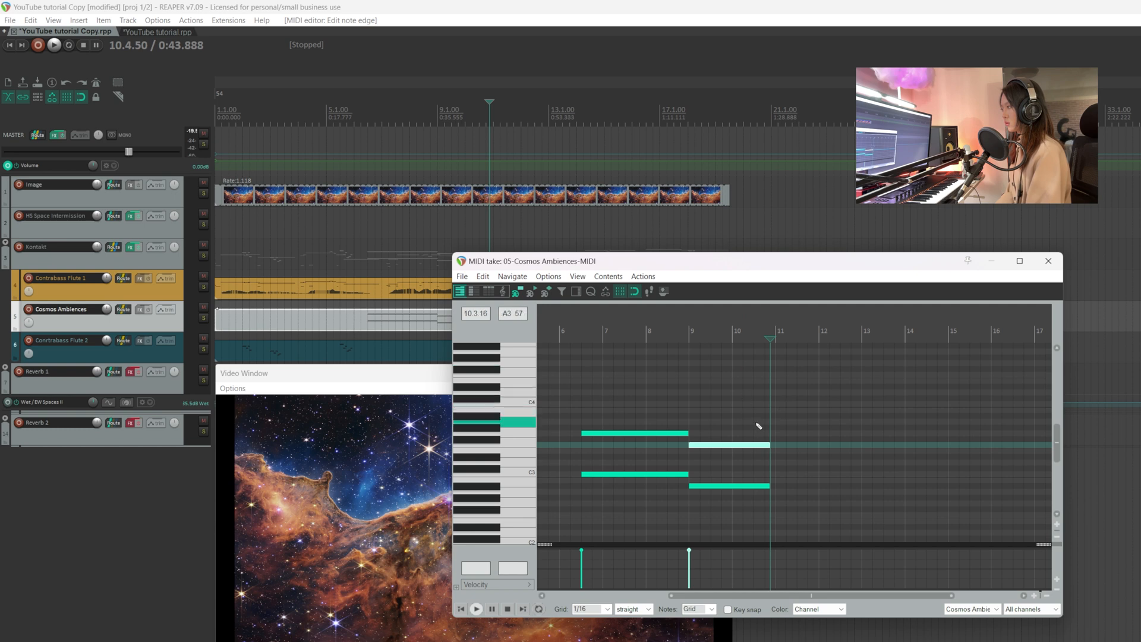
left_click(764, 486, "ctrl")
mouse_move(768, 486)
left_mouse_down()
mouse_move(747, 484)
mouse_move(774, 474)
left_mouse_up()
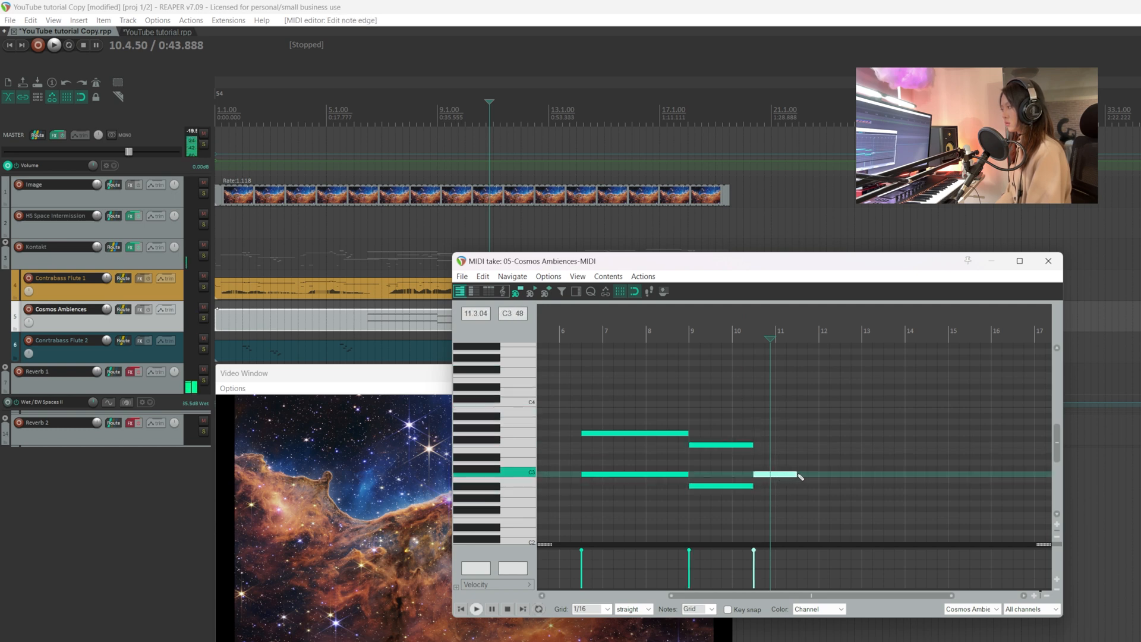
Step: During playback, add G3 from mid-measure 10 and E3 from measure 12, and extend the lower C3 note to measure 13
left_click_drag(789, 261, 892, 260)
key("space")
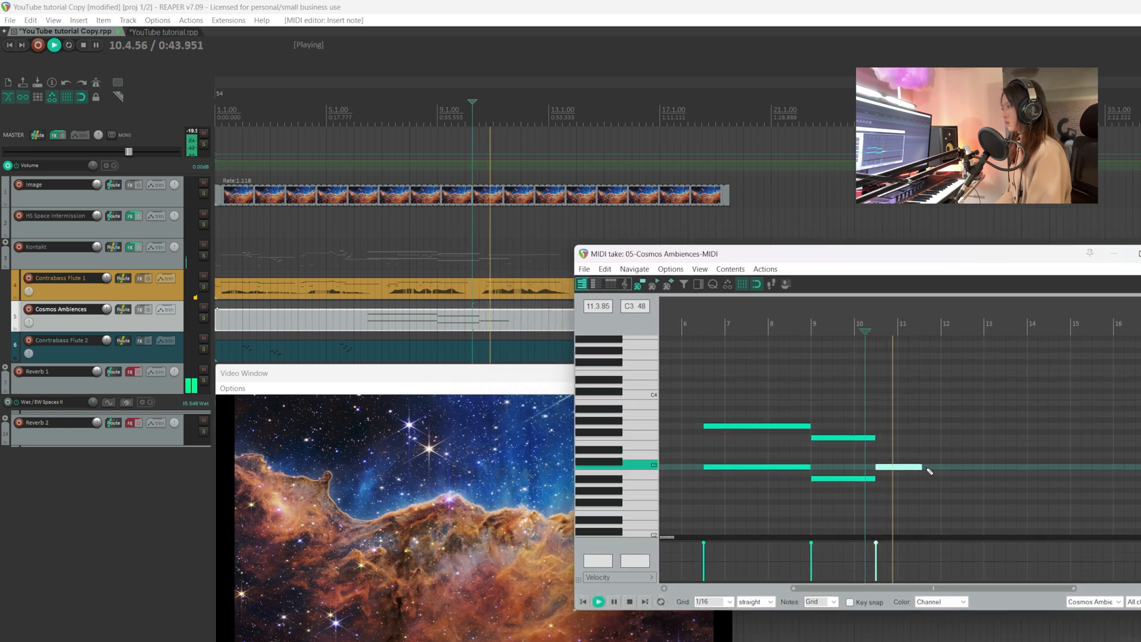
mouse_move(877, 431)
left_mouse_down()
mouse_move(939, 429)
mouse_move(981, 446)
left_mouse_up()
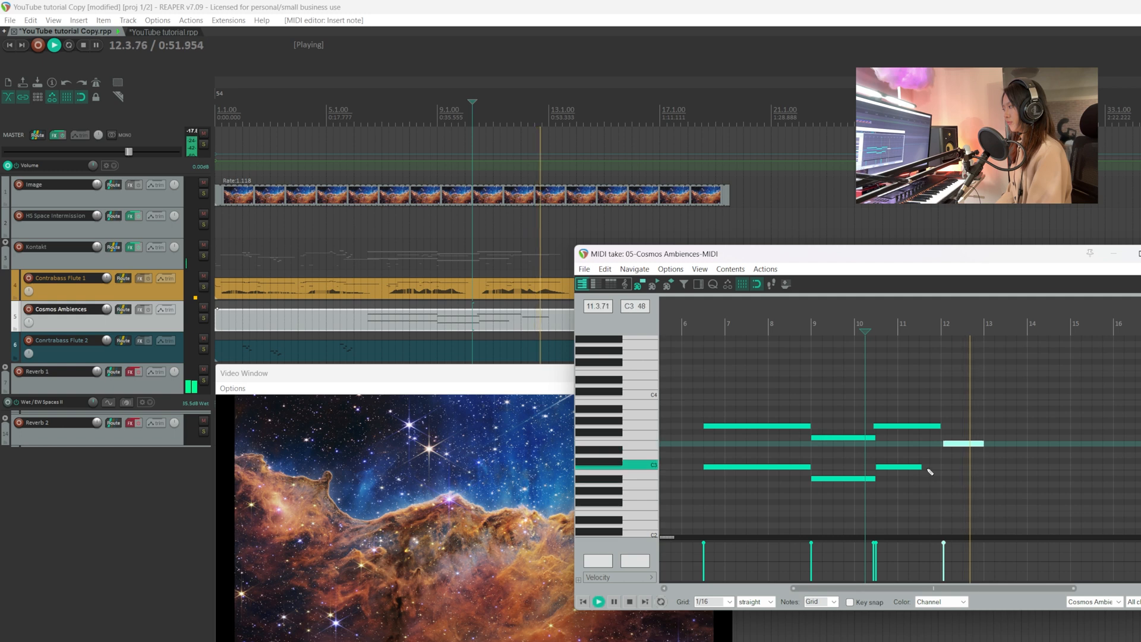
left_click_drag(922, 467, 985, 468)
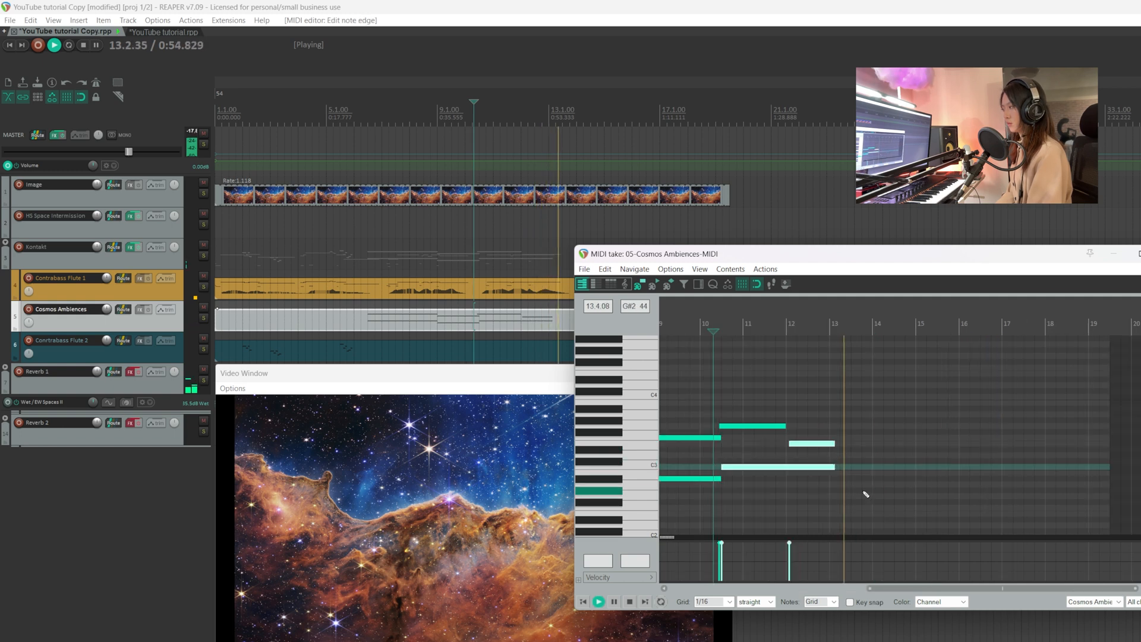
Step: Draw G#2 and D#3 notes from late measure 13 and lengthen both to late measure 15
left_click_drag(862, 490, 913, 491)
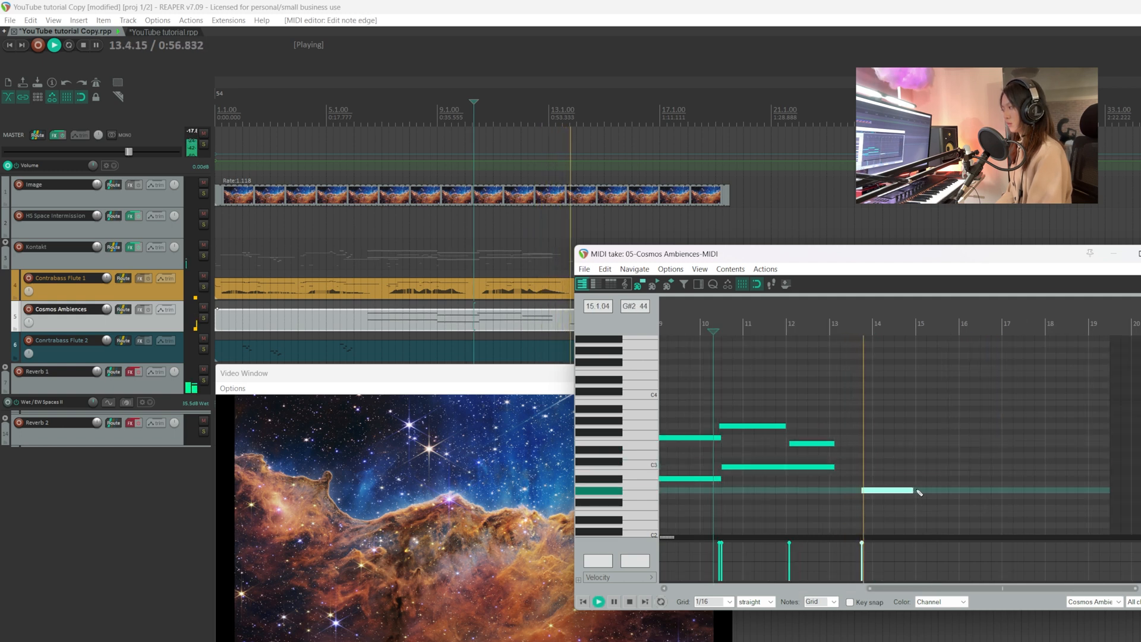
left_click_drag(863, 452, 898, 451)
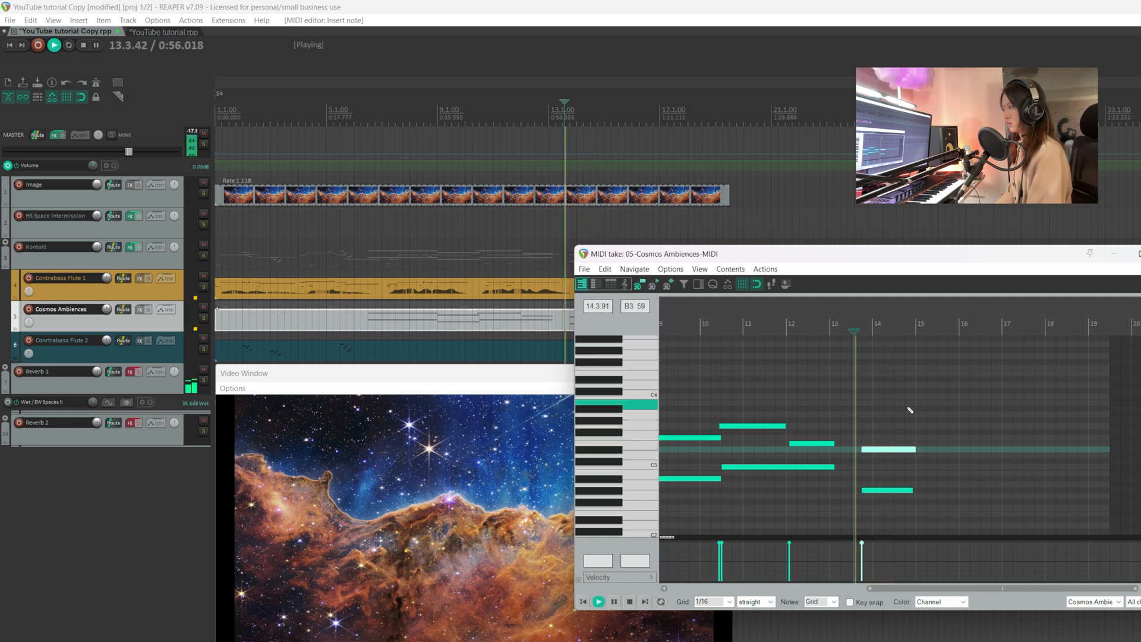
left_click_drag(889, 404, 950, 490)
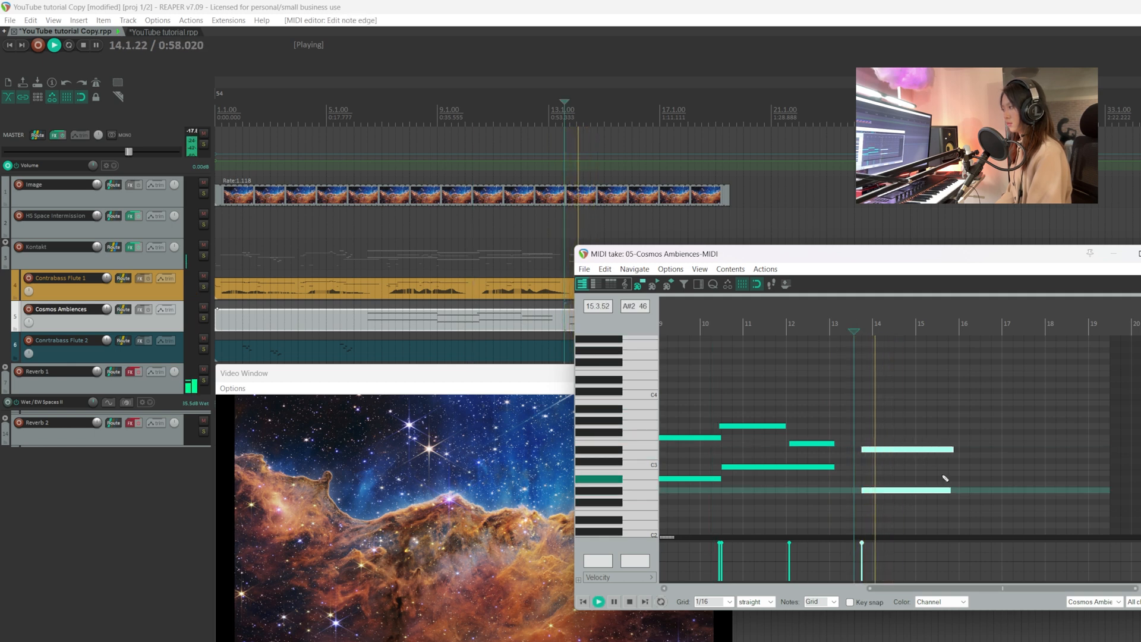
Step: Shorten the G#2 note to end just before measure 15 and extend the D#3 note slightly, to just before measure 16, checking against playback
left_click_drag(724, 263, 808, 222)
scroll(959, 400, "right", 3)
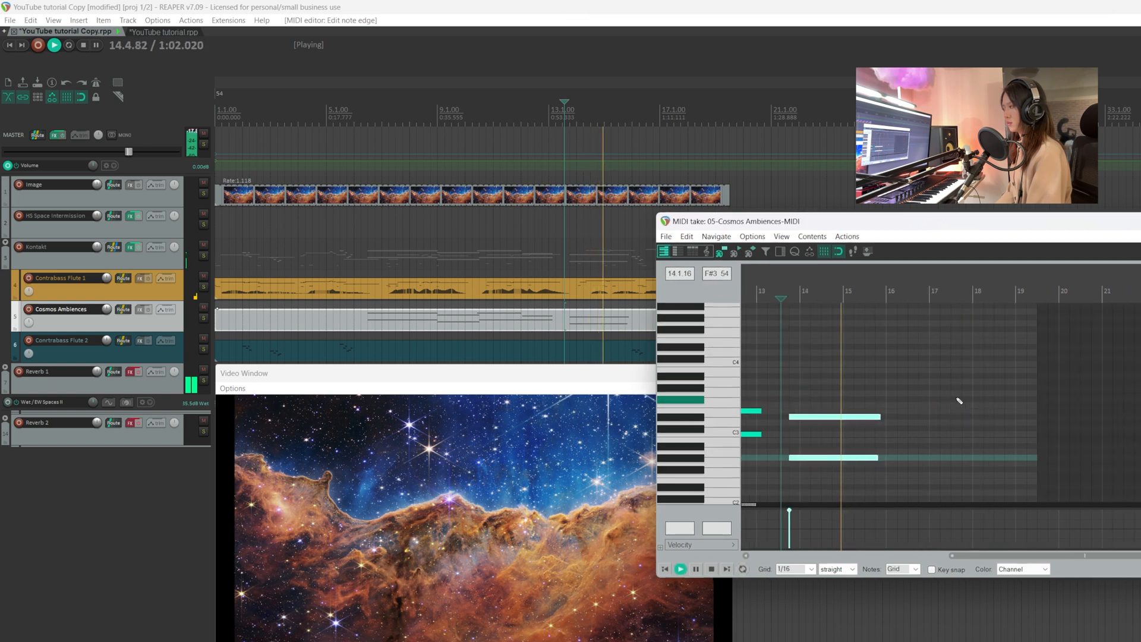
left_click_drag(859, 390, 883, 469)
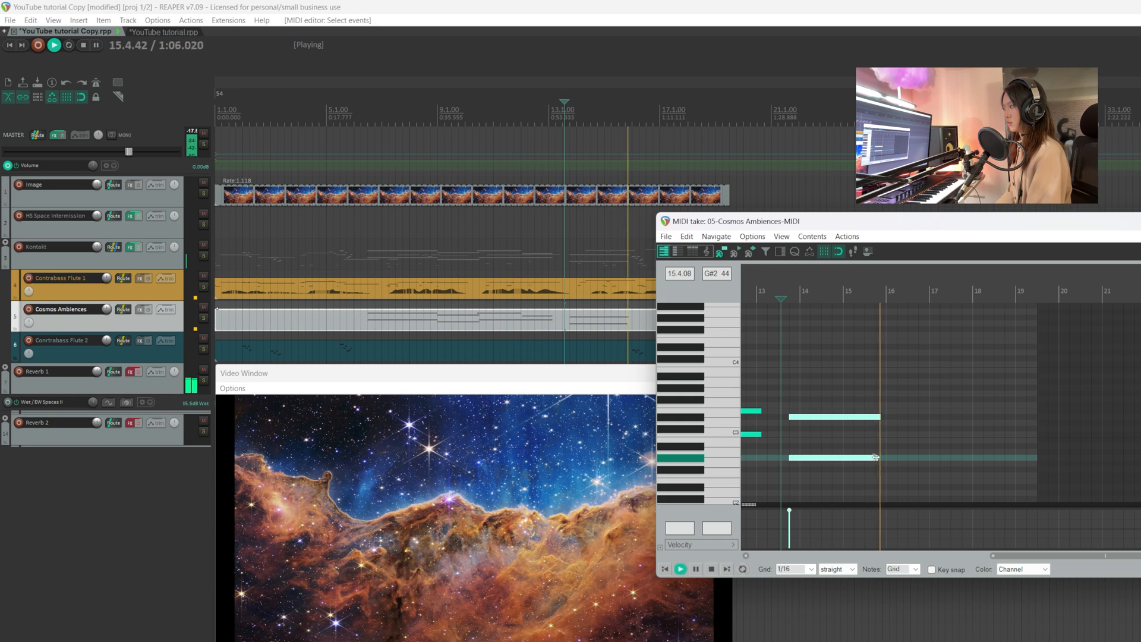
key("space")
key("space")
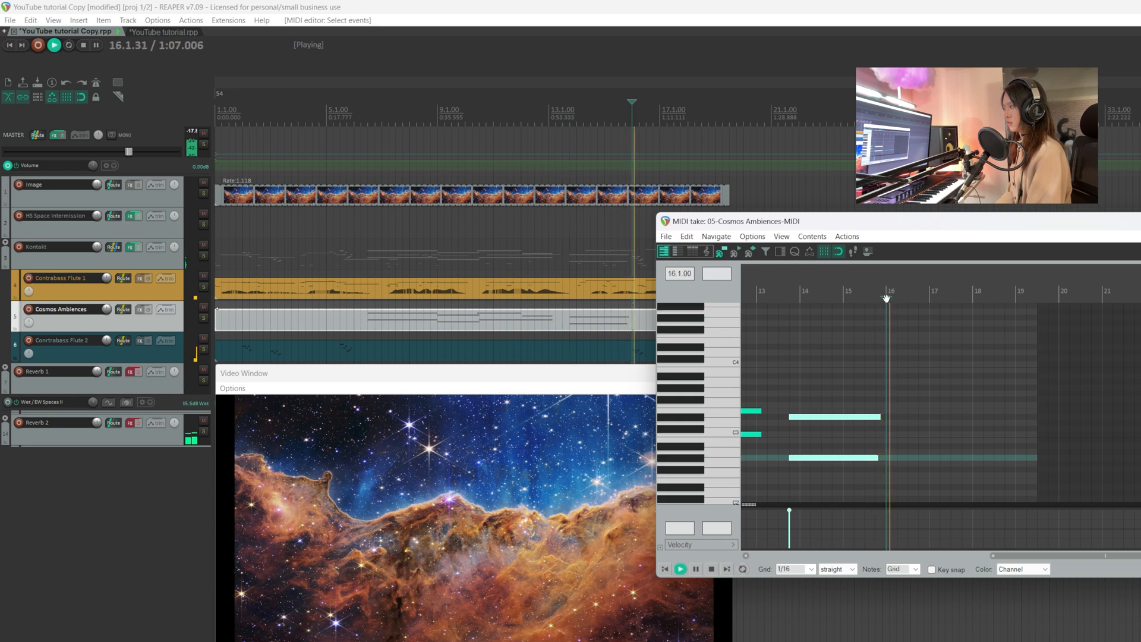
left_click(877, 457)
left_click_drag(841, 454, 843, 454)
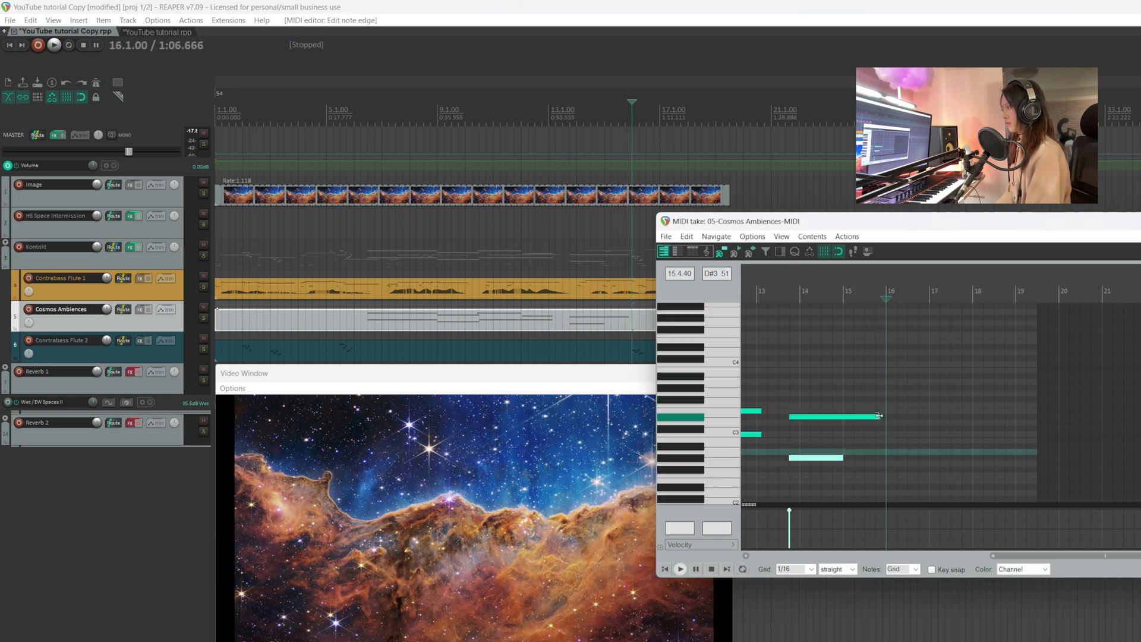
left_click_drag(879, 417, 884, 416)
left_click(784, 294)
key("space")
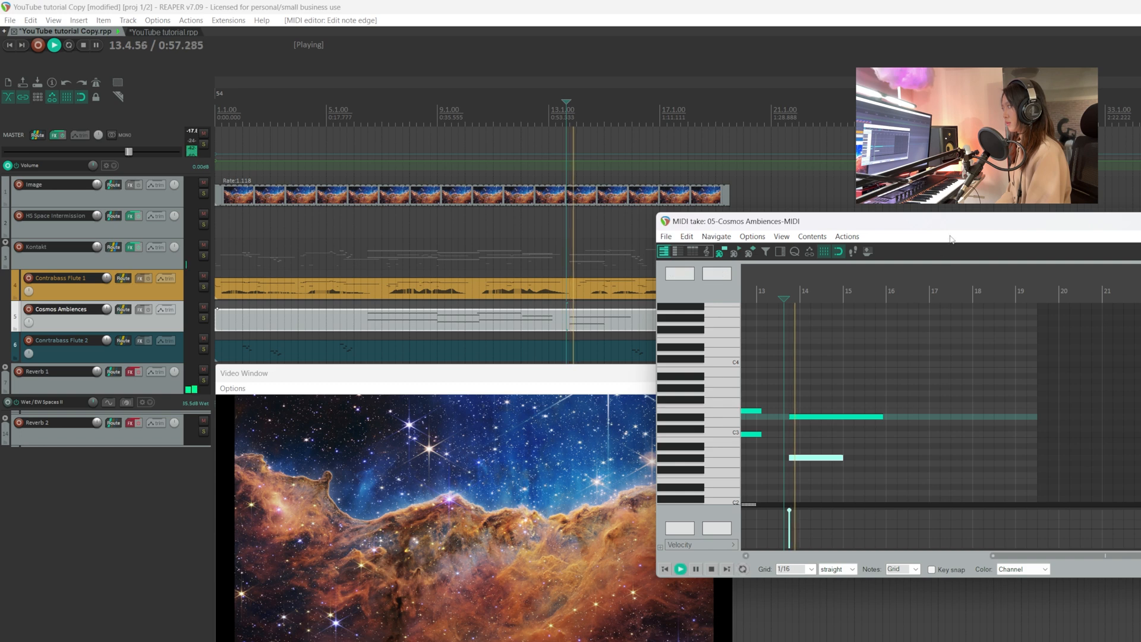
Step: Draw C3 and G3 notes starting around measure 16 and lengthen both to measure 18
left_click_drag(964, 232, 997, 233)
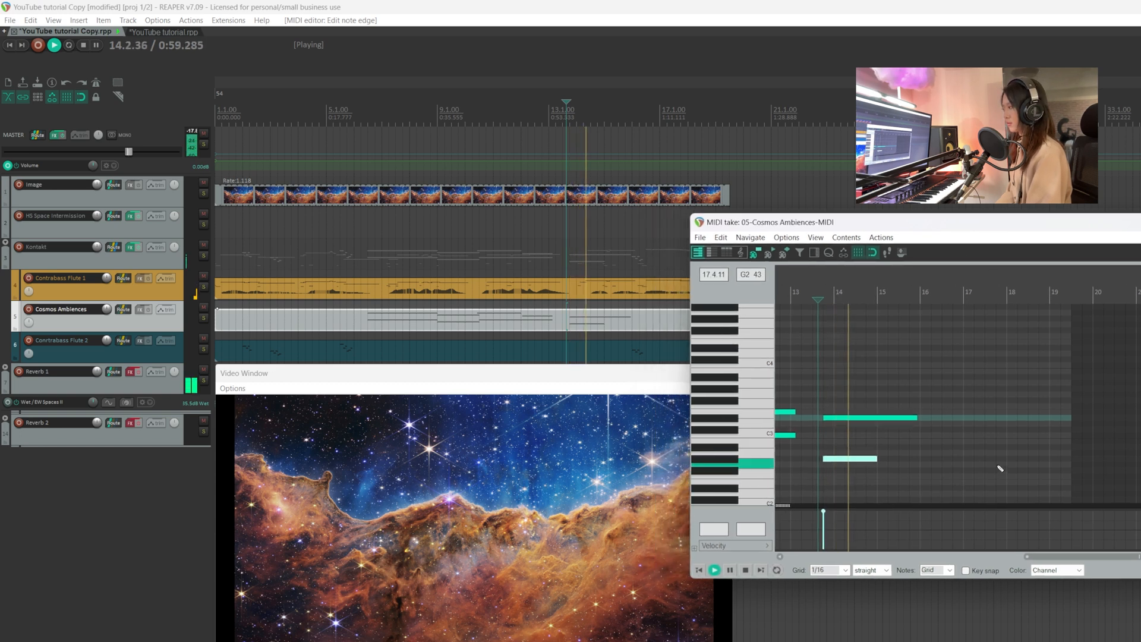
scroll(734, 423, "down", 1)
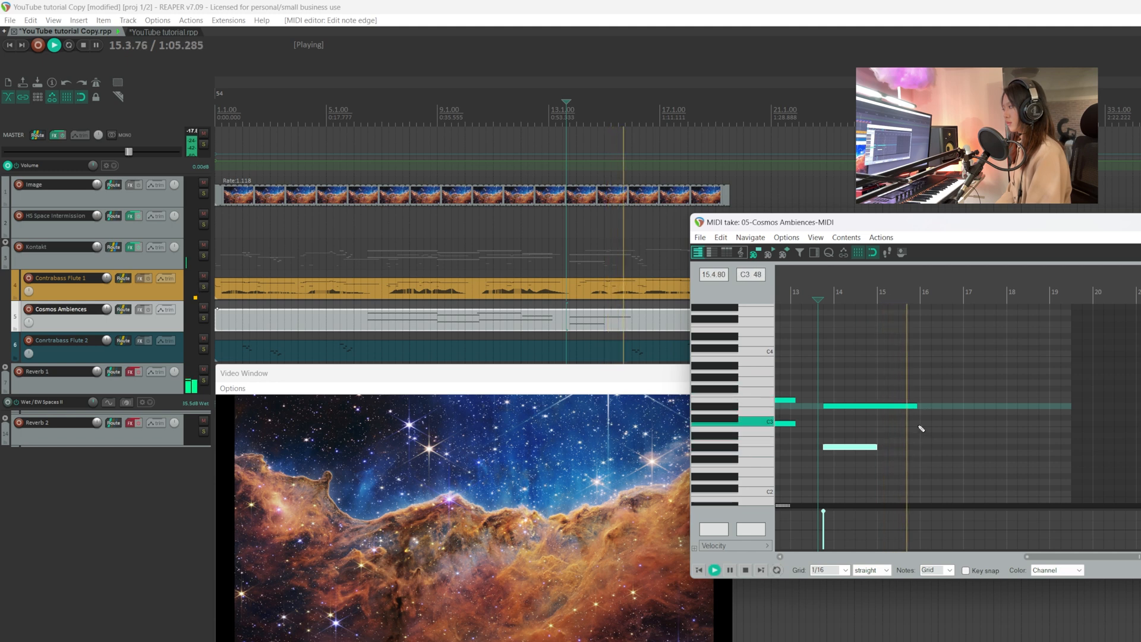
scroll(926, 428, "down", 2)
scroll(1021, 430, "up", 2)
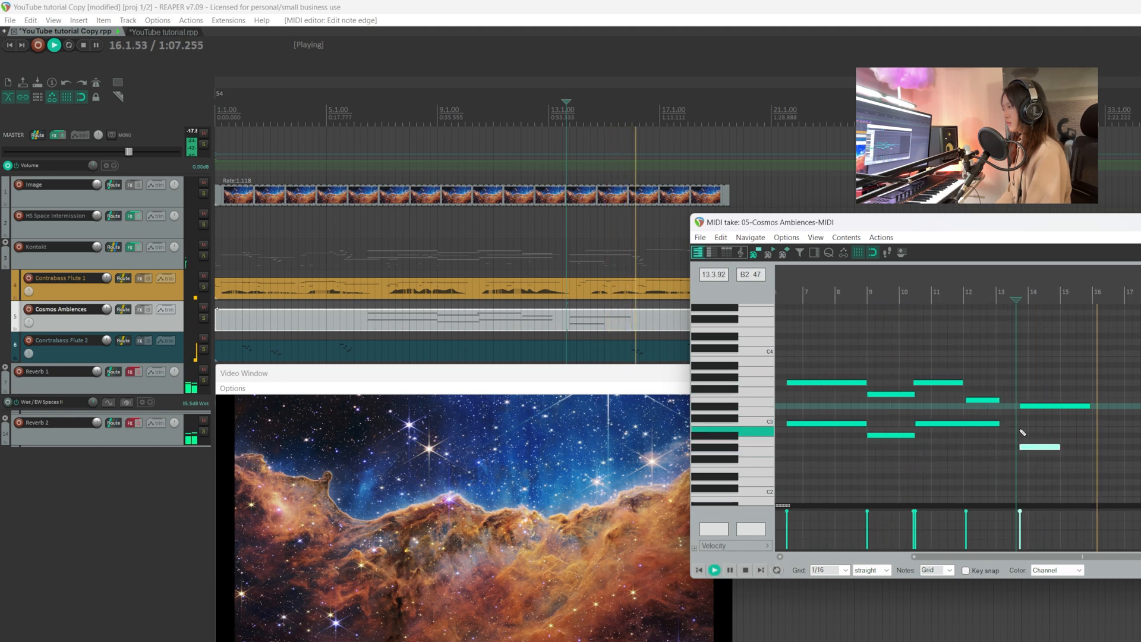
left_click_drag(879, 423, 928, 424)
left_click_drag(886, 383, 928, 386)
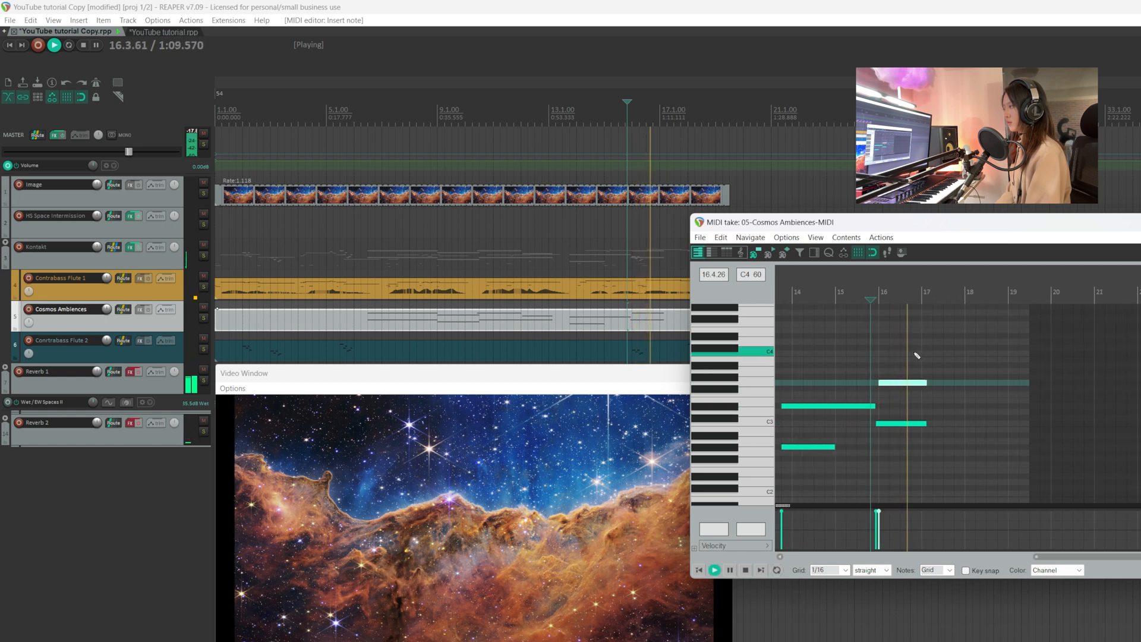
left_click_drag(915, 353, 967, 423)
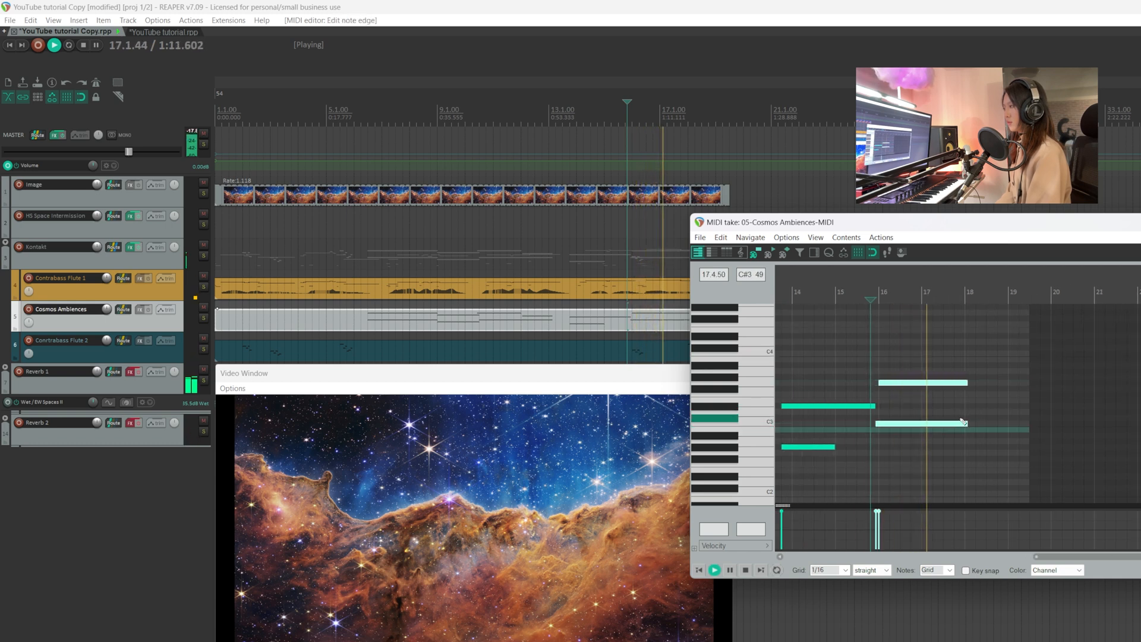
Step: Shorten the G3 note to just past measure 17 and extend the C3 note to mid-measure 19, closing the Cosmos Ambiences part after playback
left_click_drag(786, 225, 836, 227)
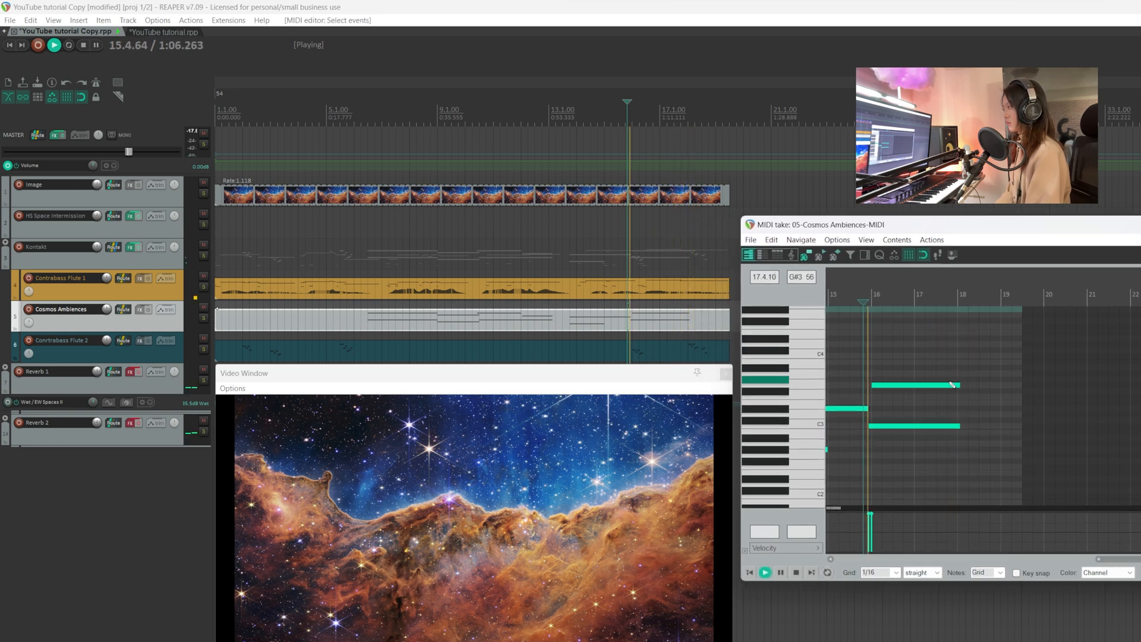
left_click_drag(958, 385, 926, 385)
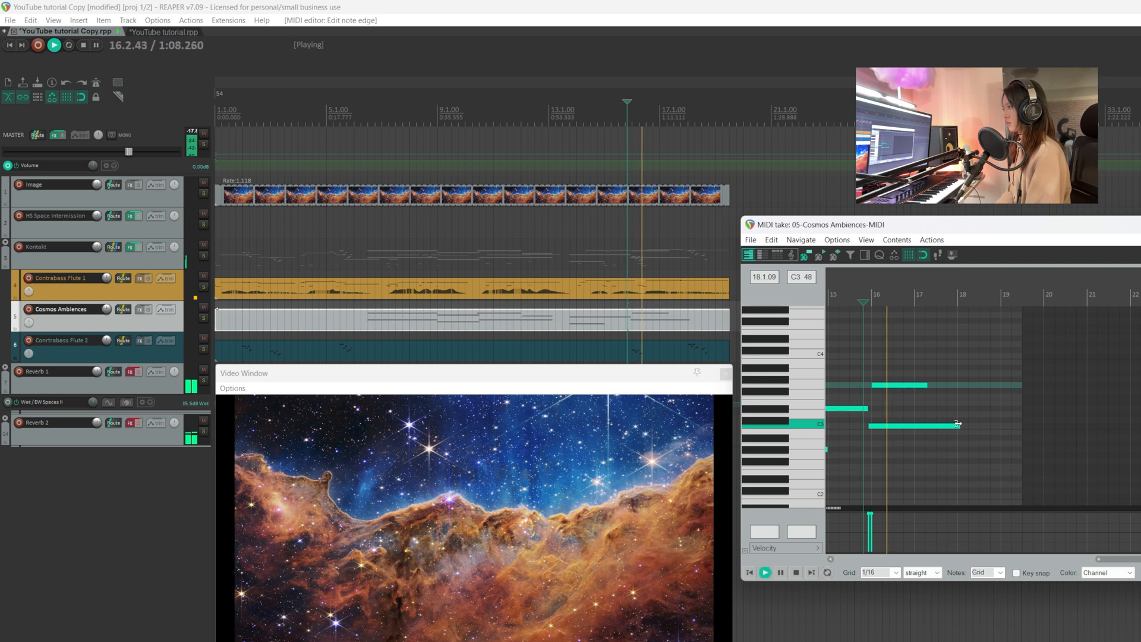
left_click_drag(959, 426, 1022, 429)
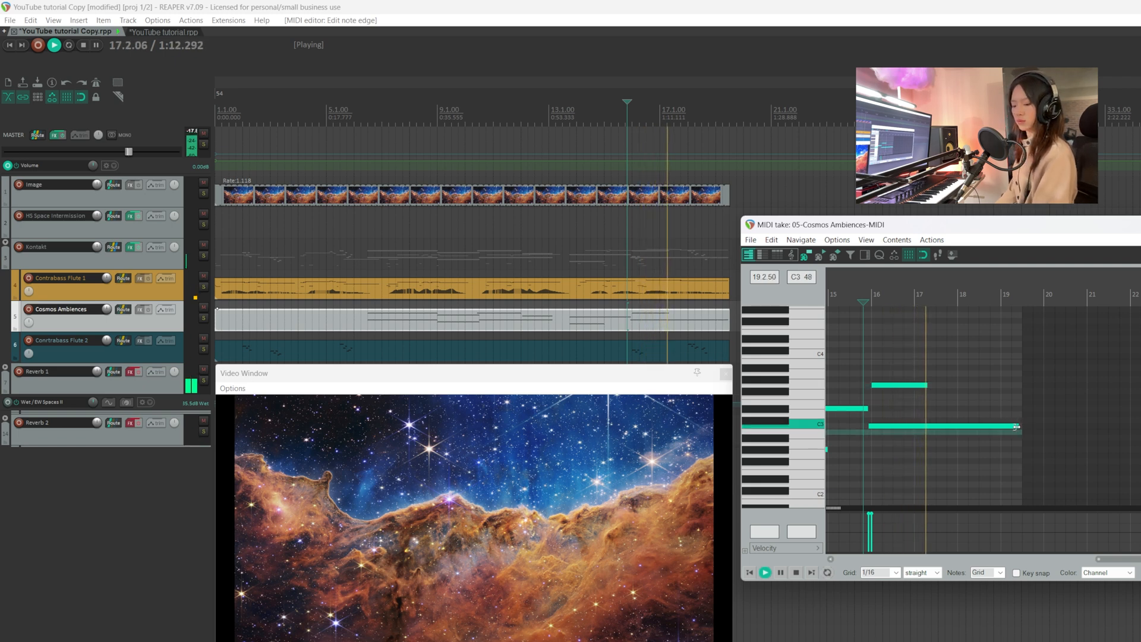
scroll(1016, 430, "down", 2)
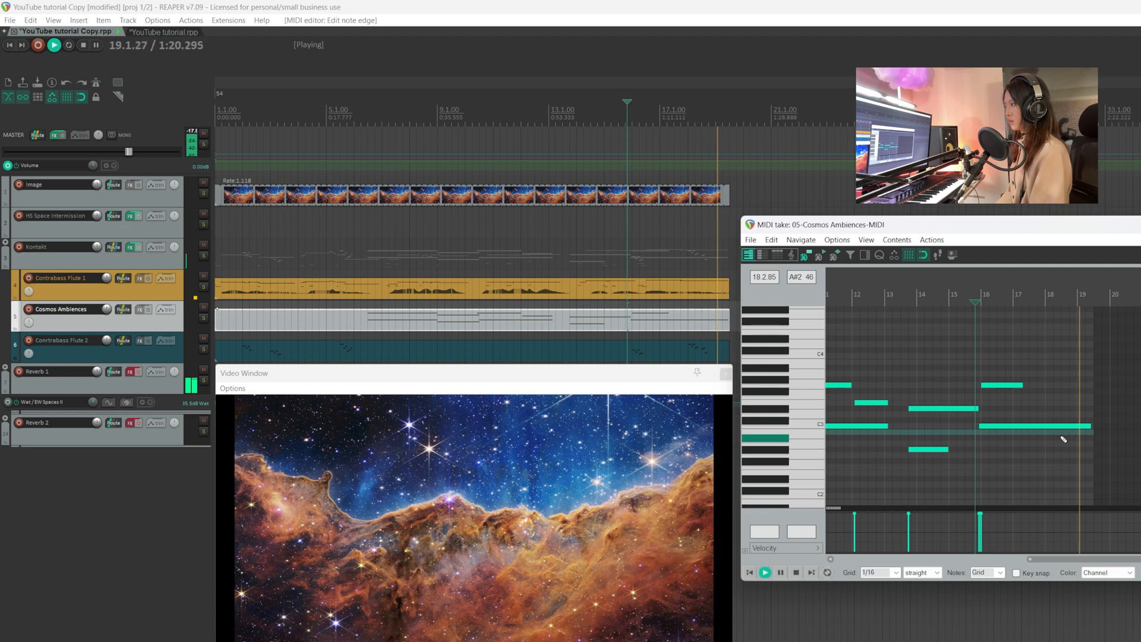
key("space")
key("Escape")
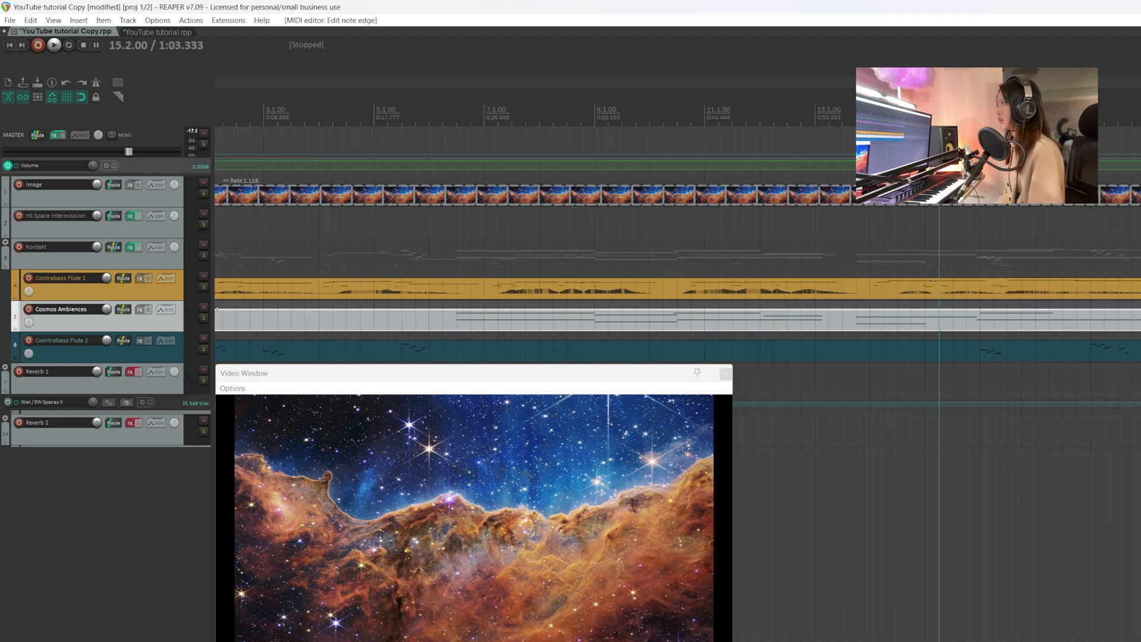
Step: Insert a tempo marker of 40 BPM at position 14.1.00
left_click(882, 113)
scroll(882, 112, "right", 4)
scroll(882, 113, "left", 2)
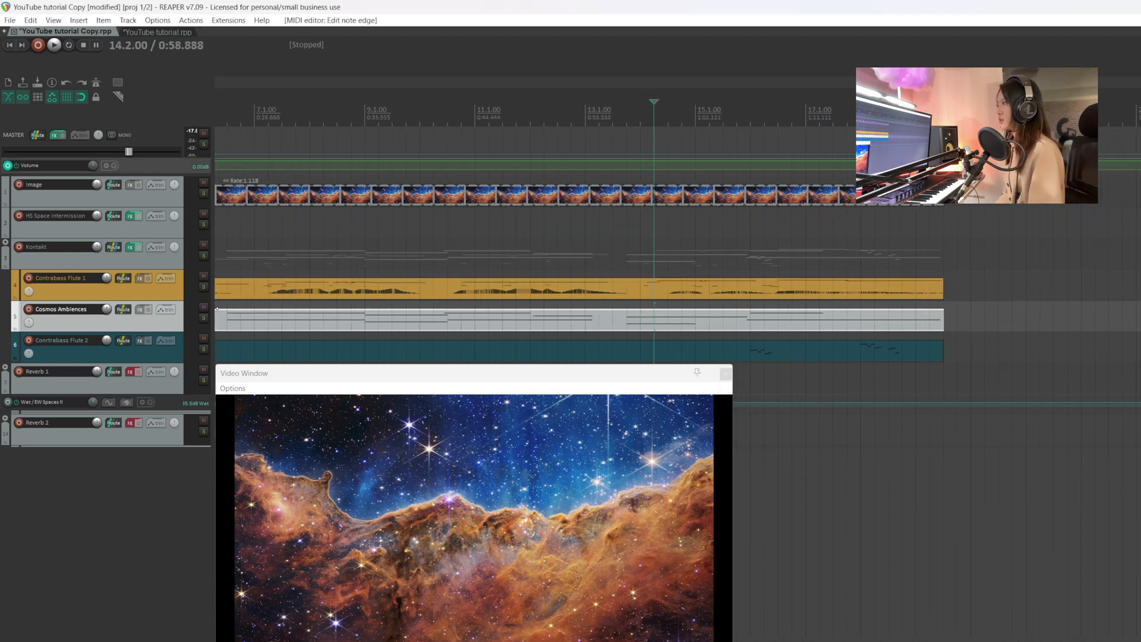
right_click(639, 108)
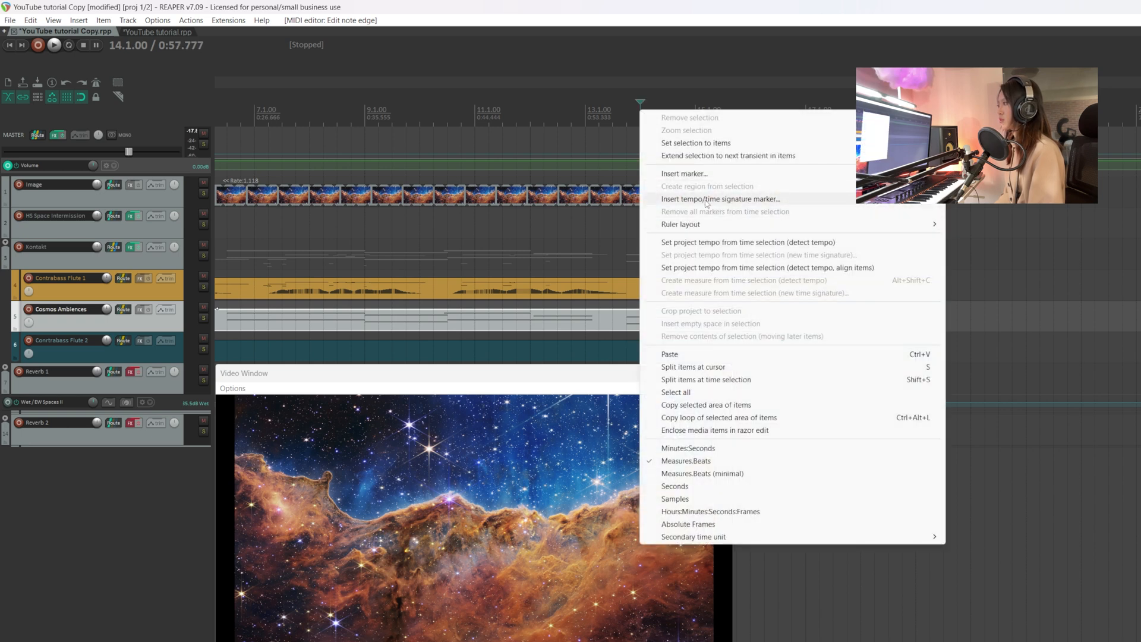
left_click(743, 198)
type("40")
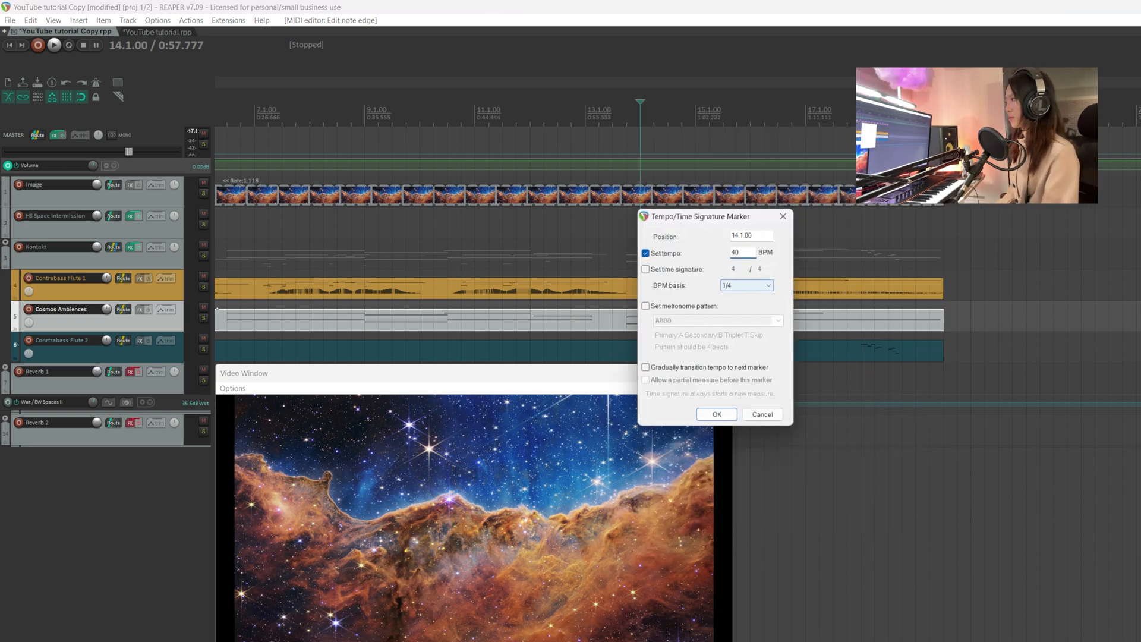
left_click(717, 414)
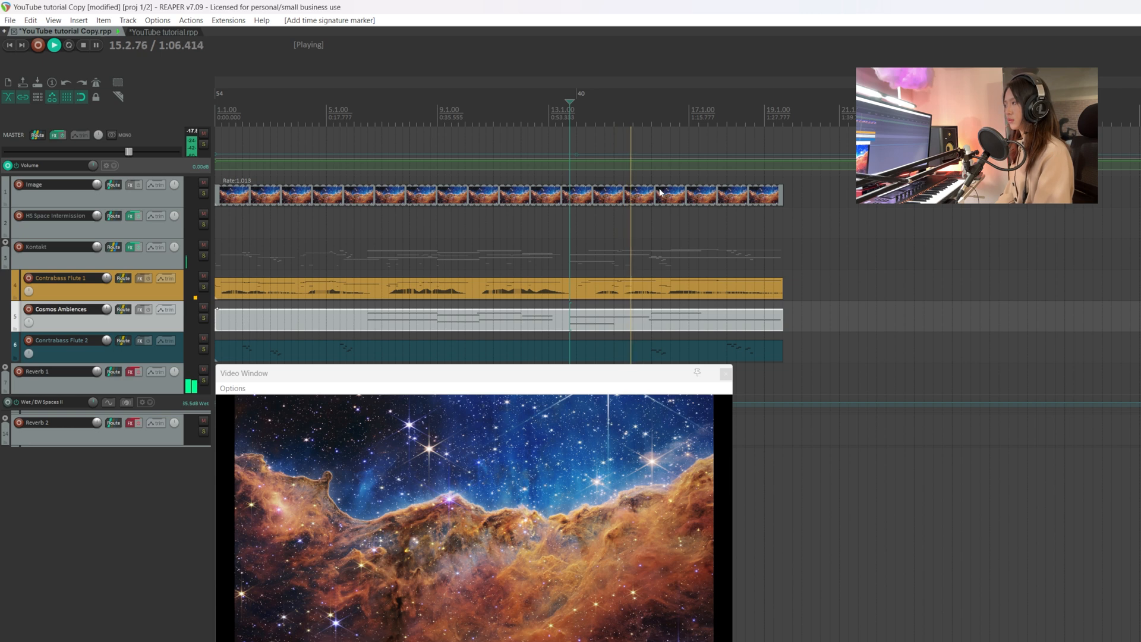
Step: During playback, try a short A#4 note at measure 16 in the Contrabass Flute 1 part
double_click(648, 290)
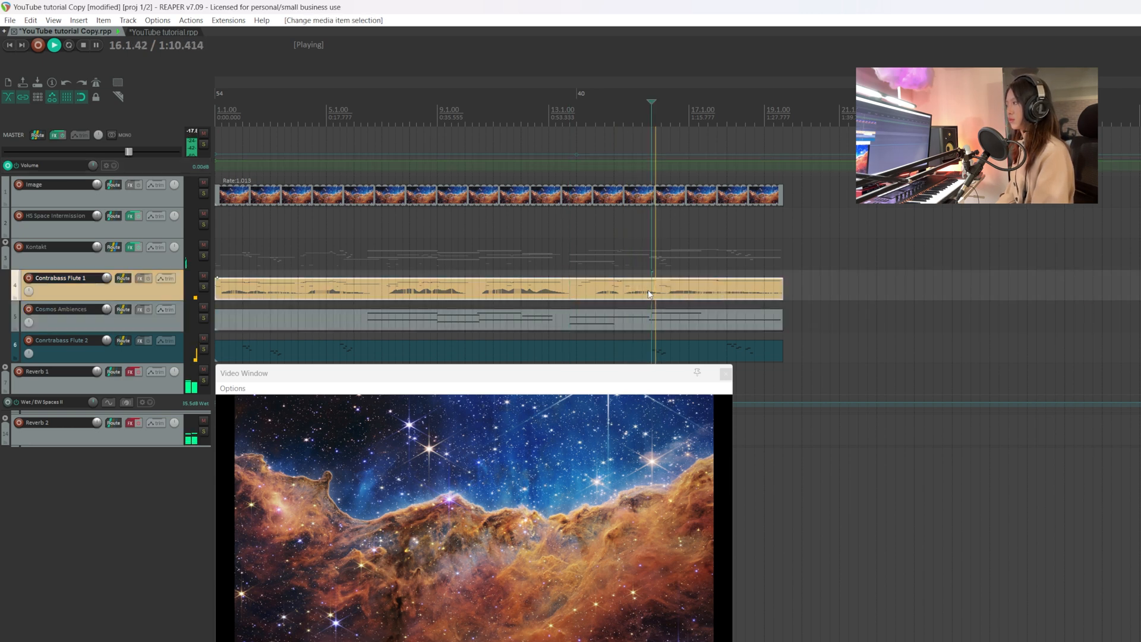
left_click_drag(1097, 279, 659, 313)
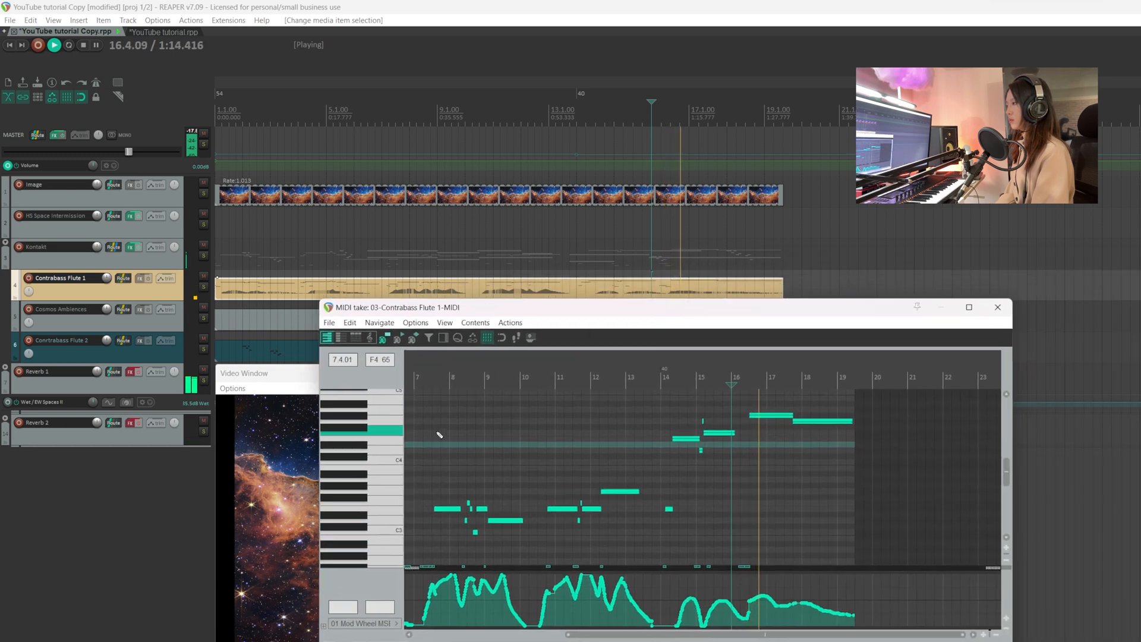
left_click(726, 379)
mouse_move(720, 311)
left_mouse_down()
mouse_move(978, 256)
mouse_move(1138, 248)
mouse_move(683, 292)
mouse_move(703, 312)
left_mouse_up()
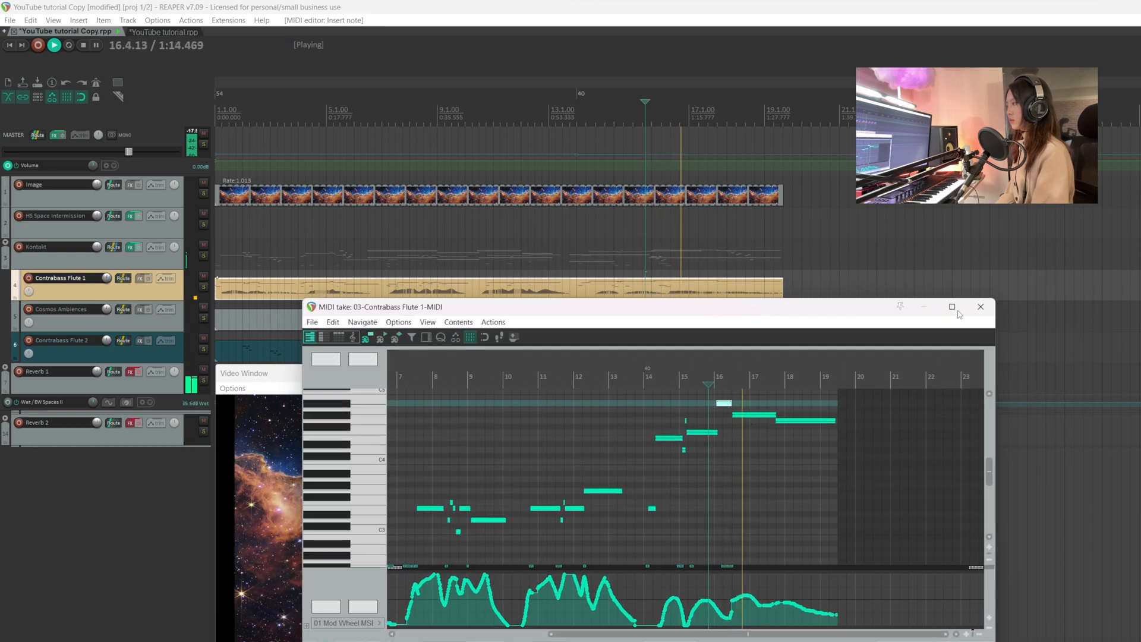
left_click(980, 307)
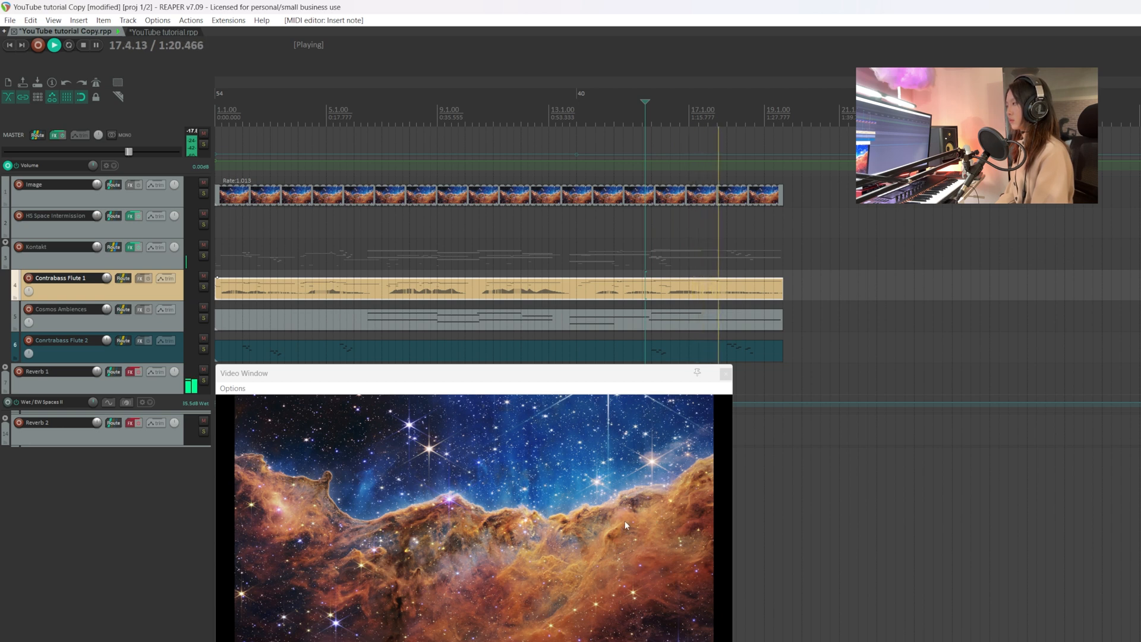
Step: Delete the trial A#4 note from the Contrabass Flute 1 part and close its MIDI editor
double_click(673, 294)
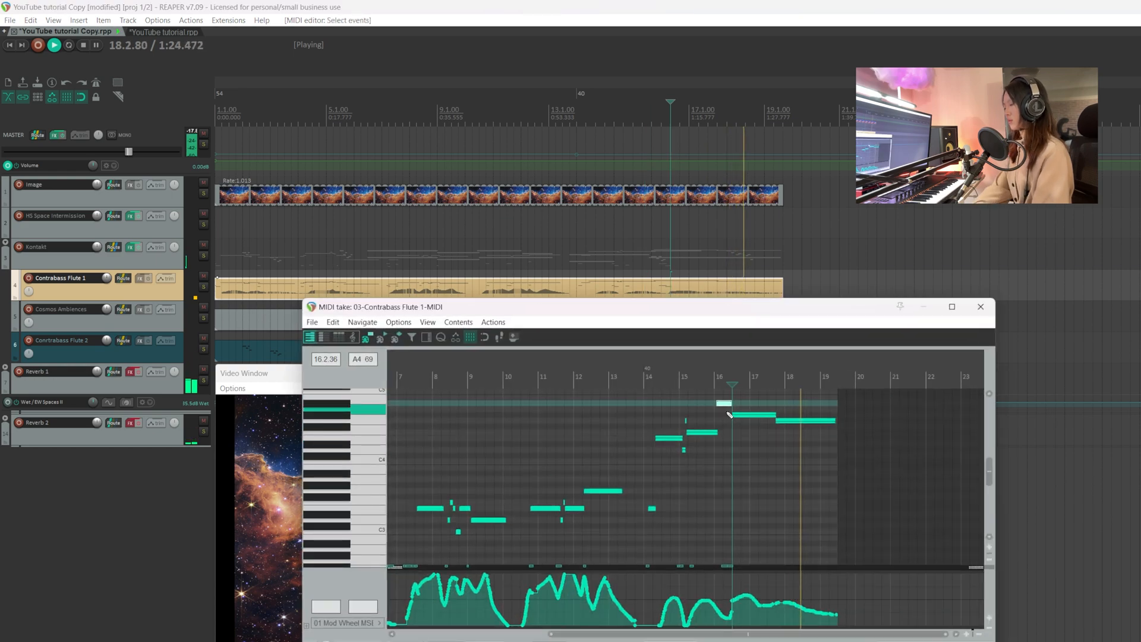
key("Delete")
left_click(983, 309)
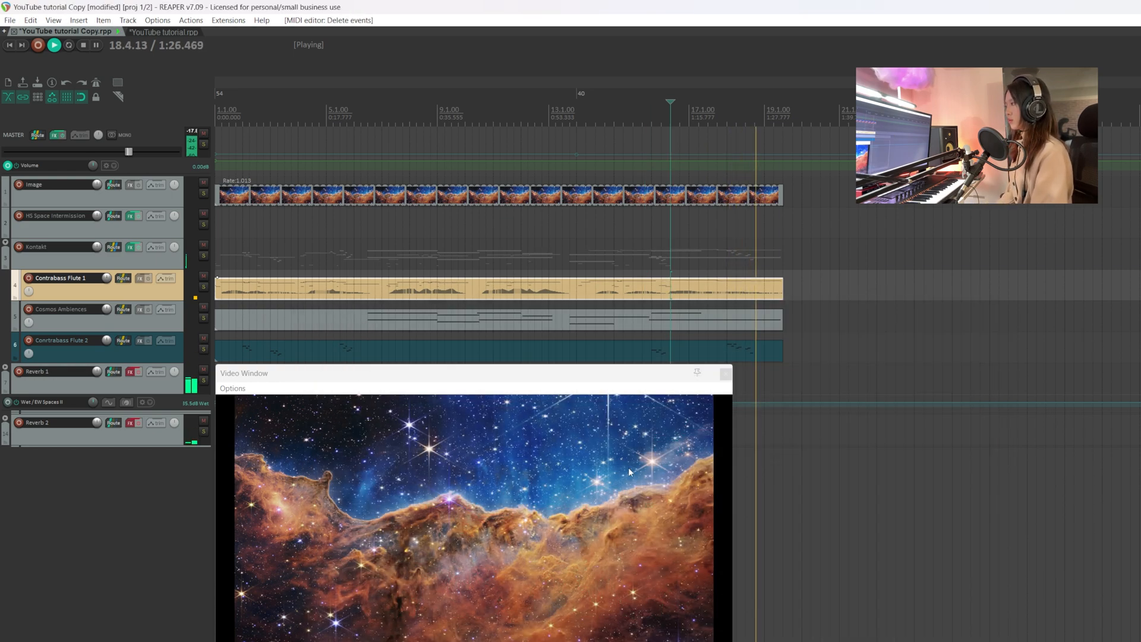
Step: Expand the Reverb 1 folder and create a volume fade-out on KT Contrabass Flute 1 from mid-measure 18 to mid-measure 19
key("space")
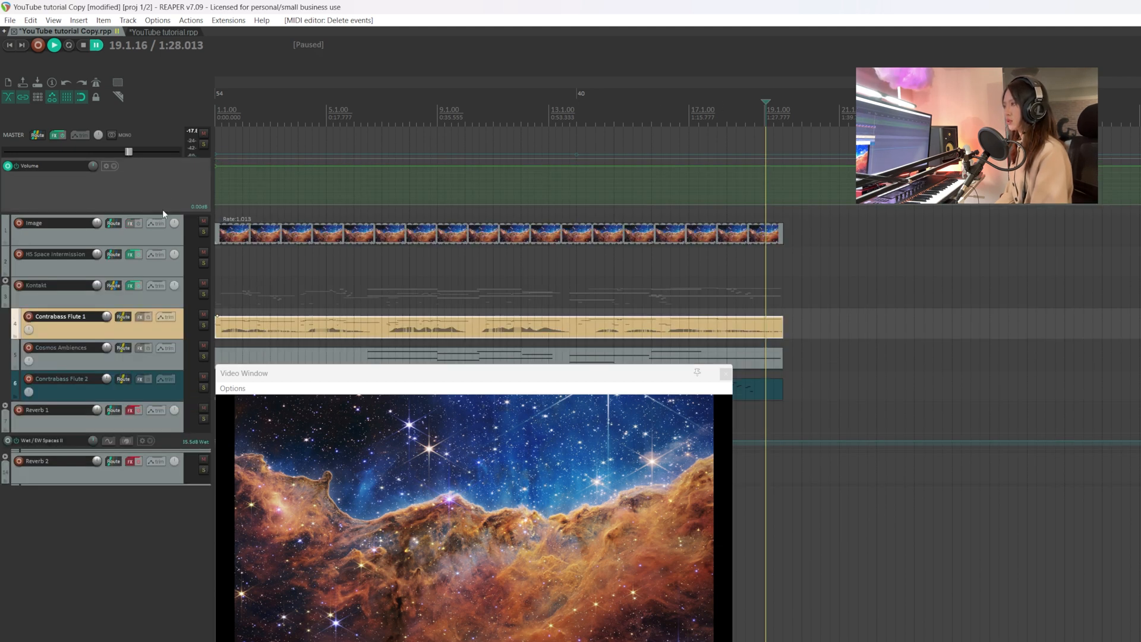
left_click_drag(163, 209, 163, 171)
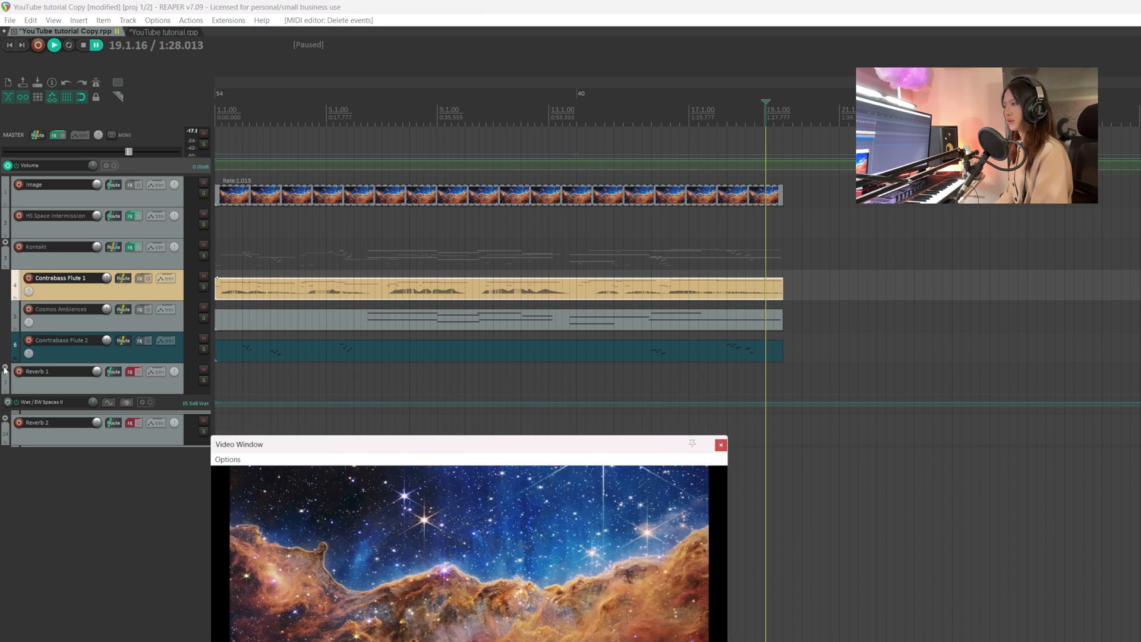
left_click(4, 367)
left_click(749, 443, "ctrl")
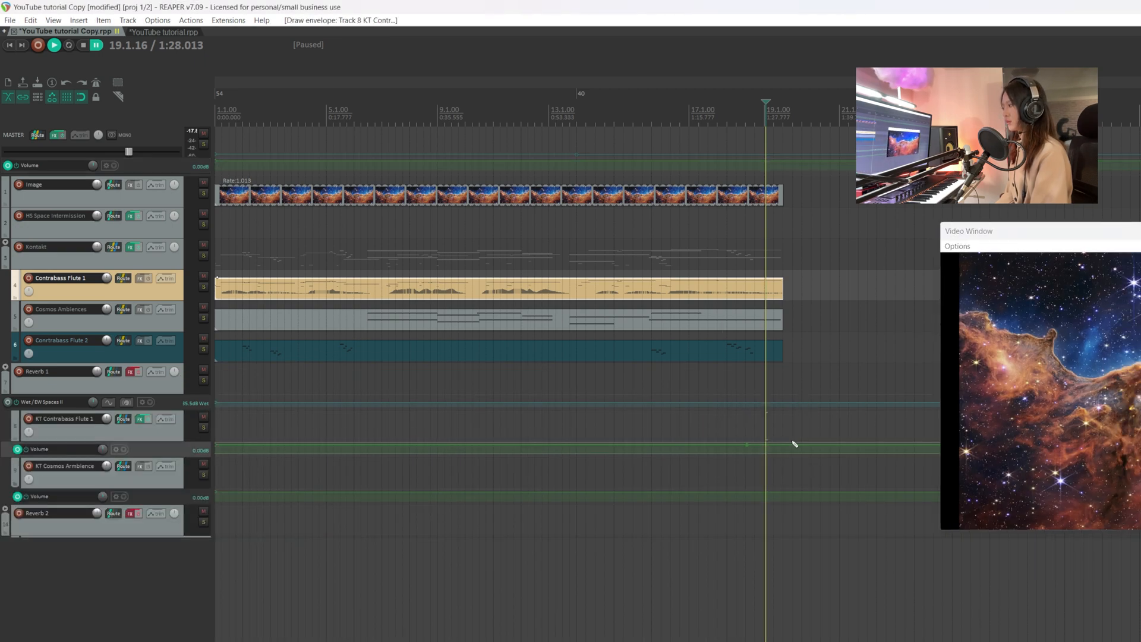
left_click(784, 444, "ctrl")
left_click_drag(784, 445, 783, 605)
Step: Create a volume fade-out on the KT Cosmos Armbience track from late measure 18 to mid-measure 19
left_click(757, 492, "ctrl")
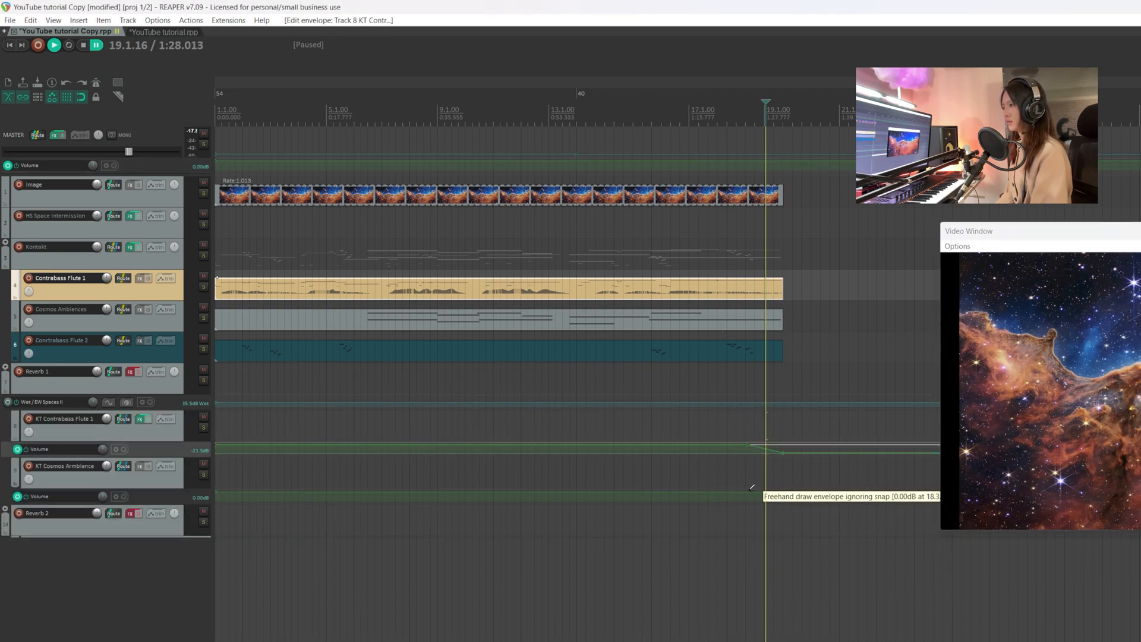
left_click(792, 493, "ctrl")
left_click_drag(792, 493, 783, 641)
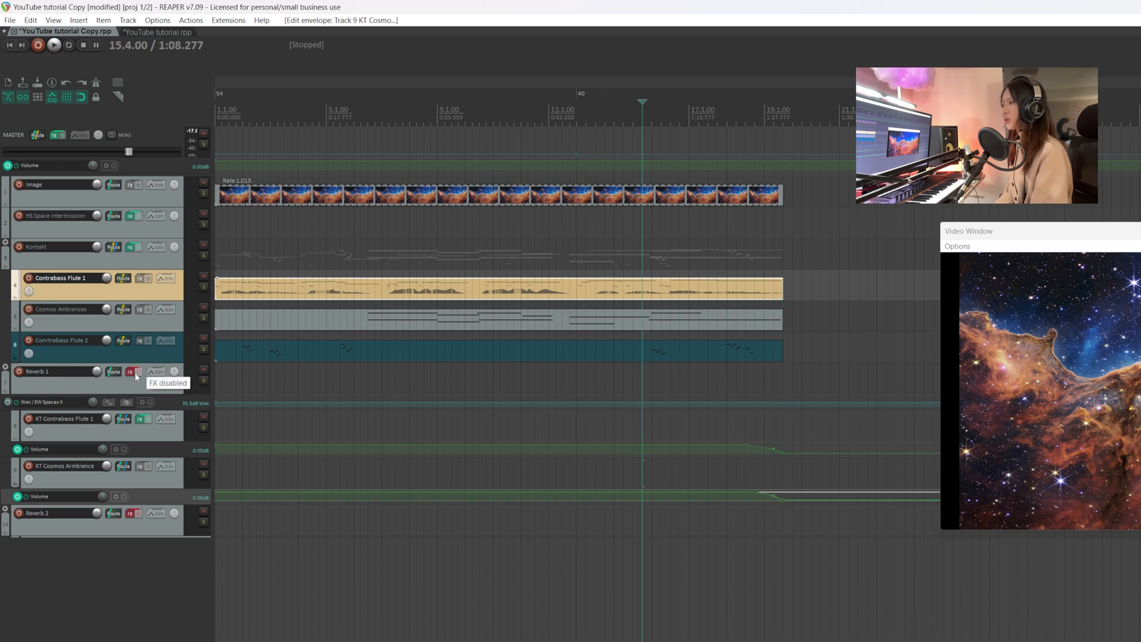
Step: Enable the effects on the Reverb 1 and Reverb 2 tracks
left_click(135, 374)
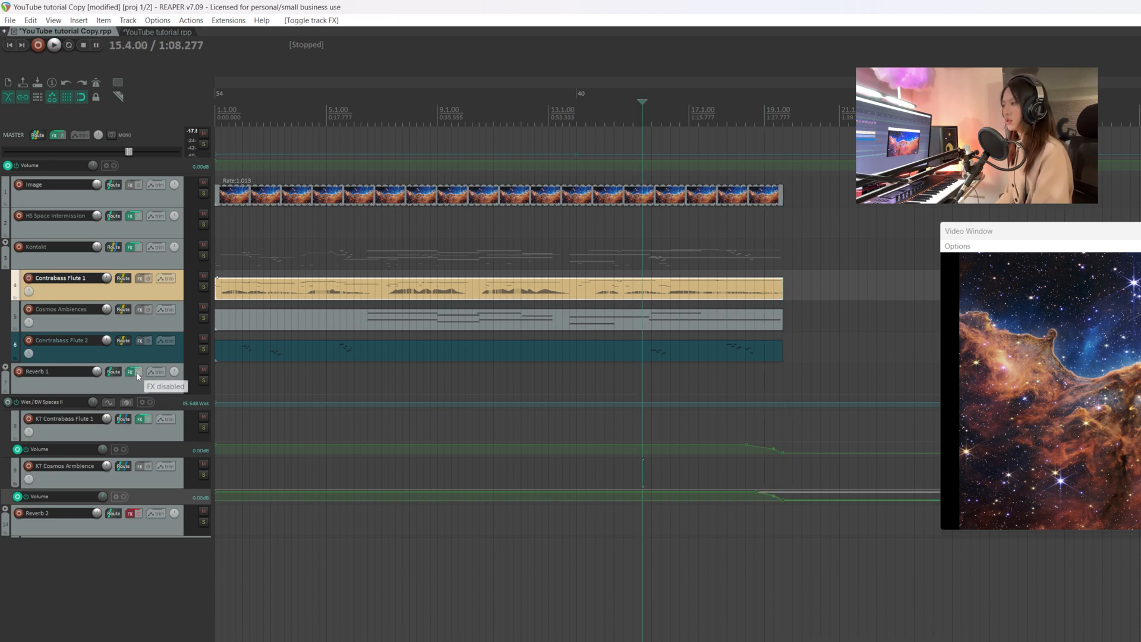
key("grave")
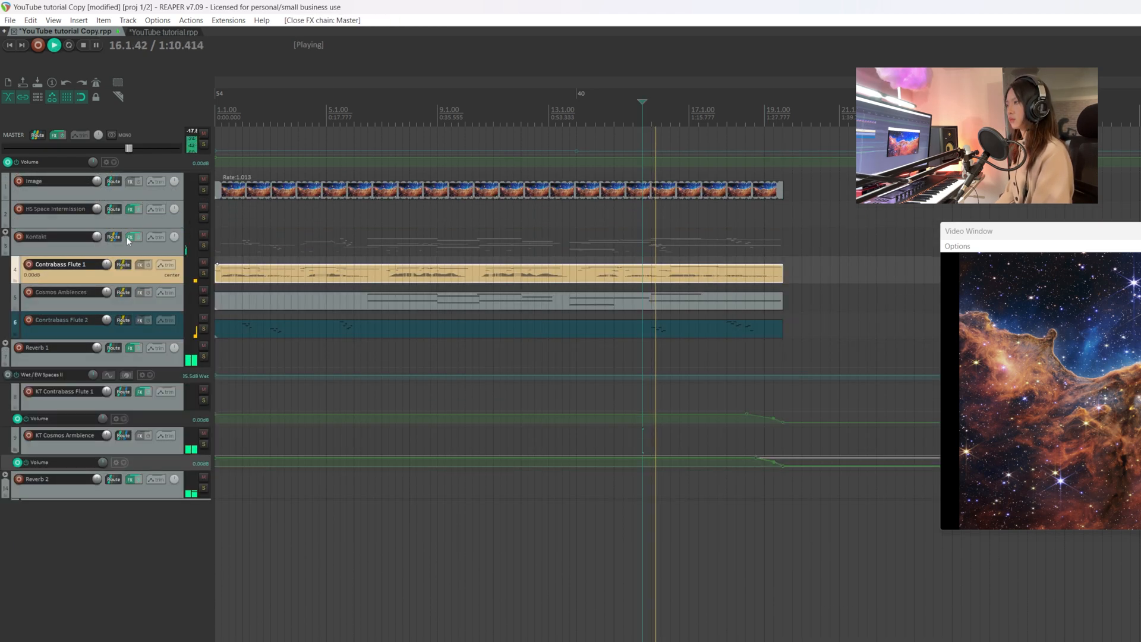
Step: Open the Kontakt track's instrument and lower the DM Contrabass Flute volume slightly during playback
left_click(130, 237)
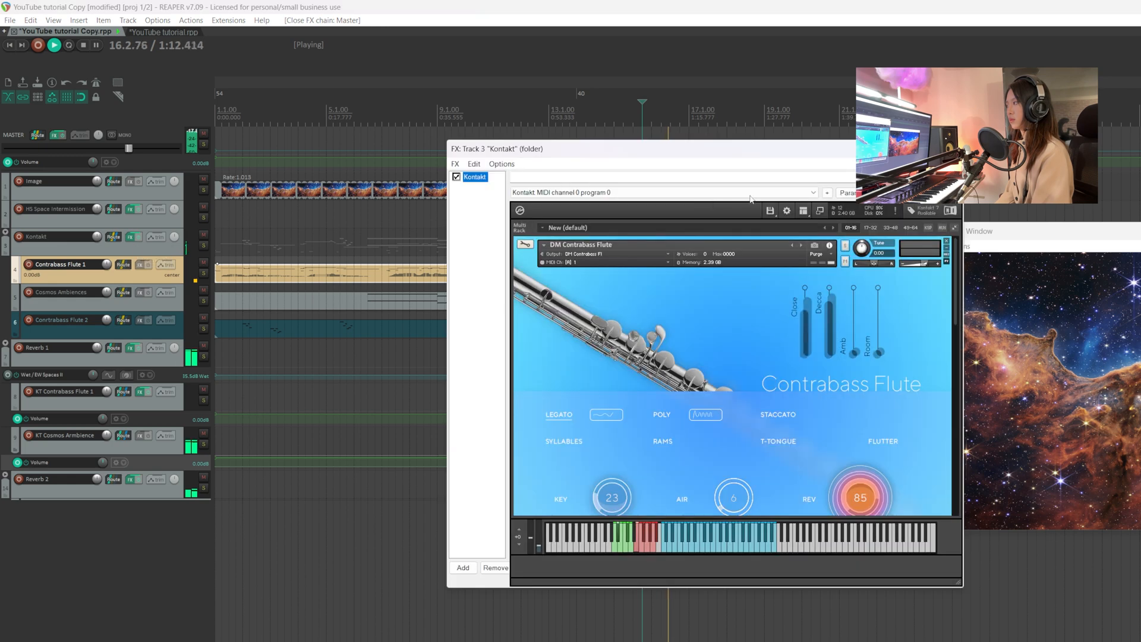
left_click_drag(787, 157, 499, 270)
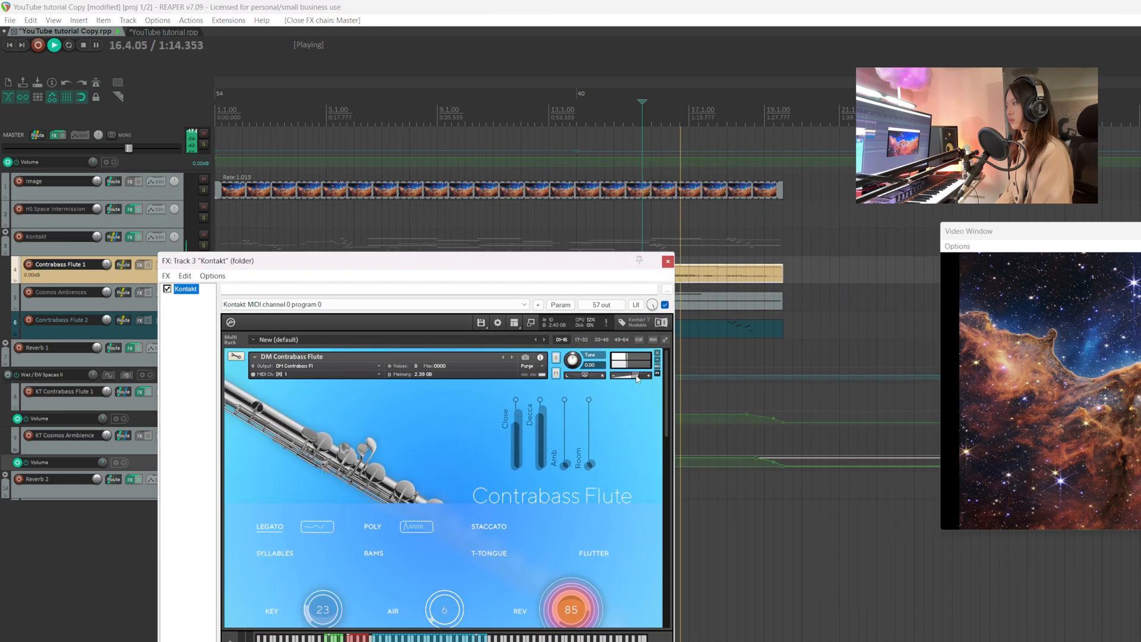
left_click_drag(636, 378, 632, 383)
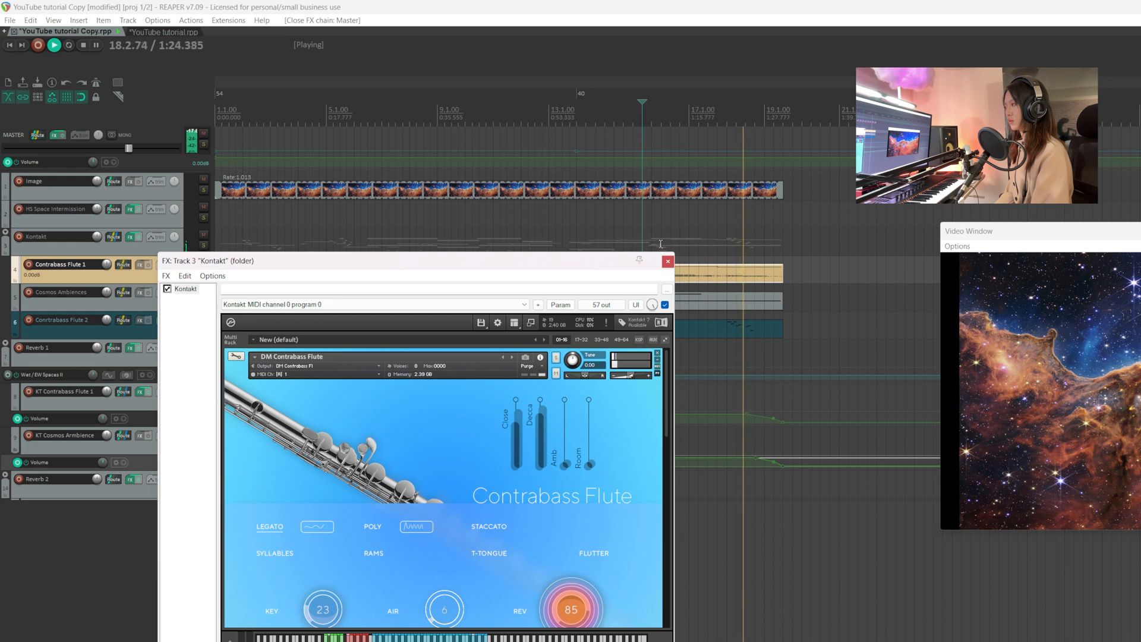
Step: Clear the Kontakt window away and place the Video Window below the arrangement tracks
left_click_drag(333, 260, 946, 131)
left_click_drag(1140, 135, 623, 182)
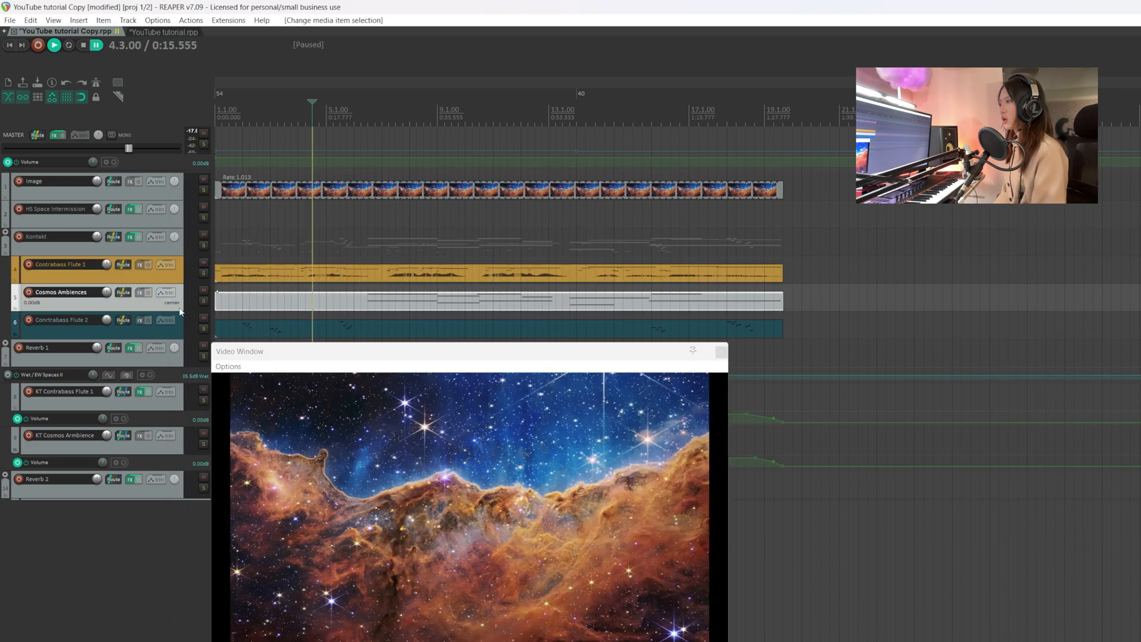
Step: Recolor Contrabass Flute 1 orange and Cosmos Ambiences red-orange using the theme adjuster's Warm palette
left_click(156, 21)
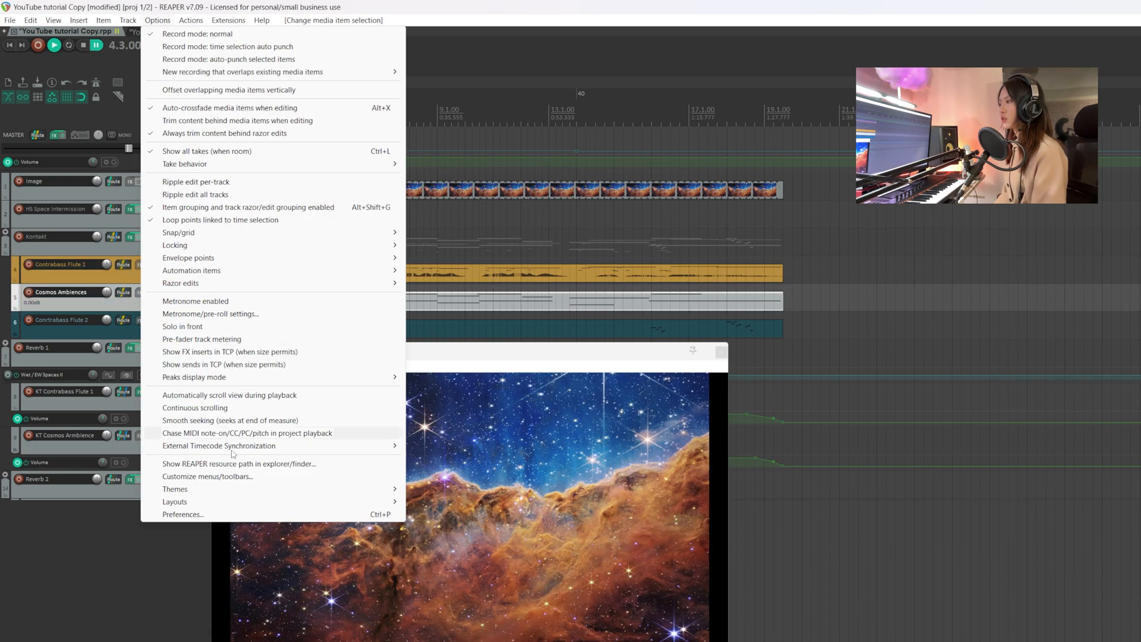
mouse_move(235, 489)
left_click(450, 490)
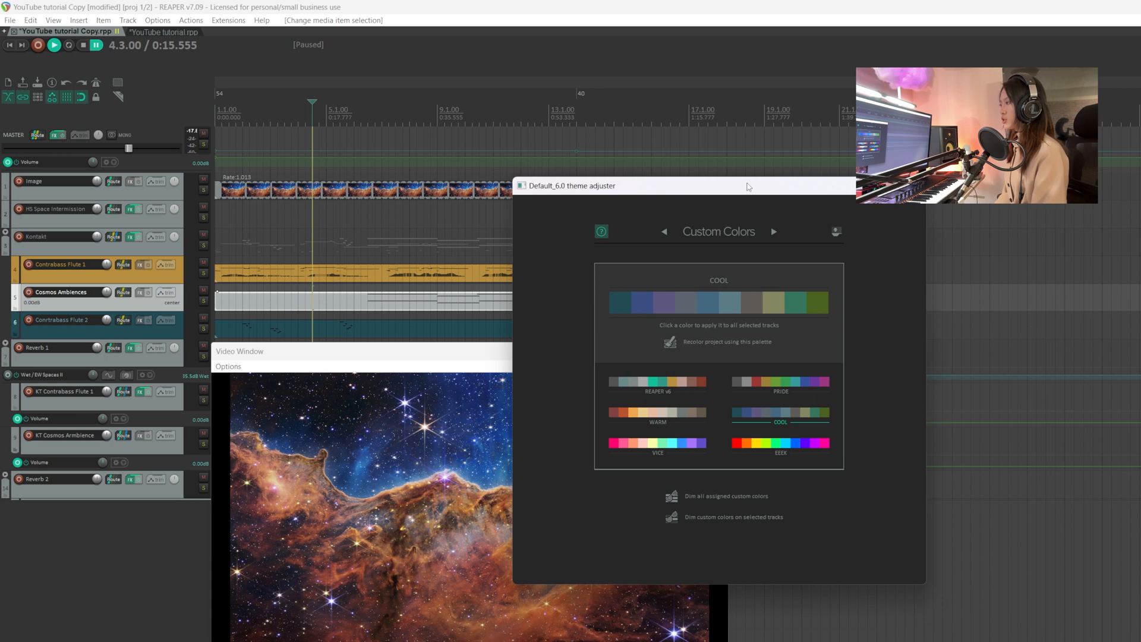
left_click(729, 411)
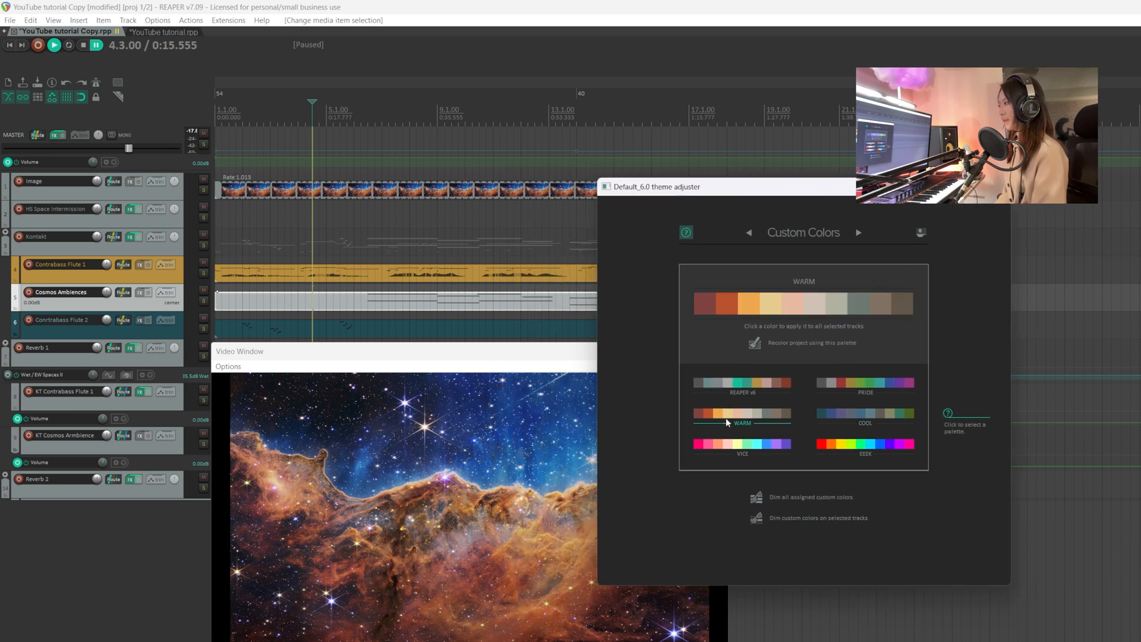
left_click(725, 304)
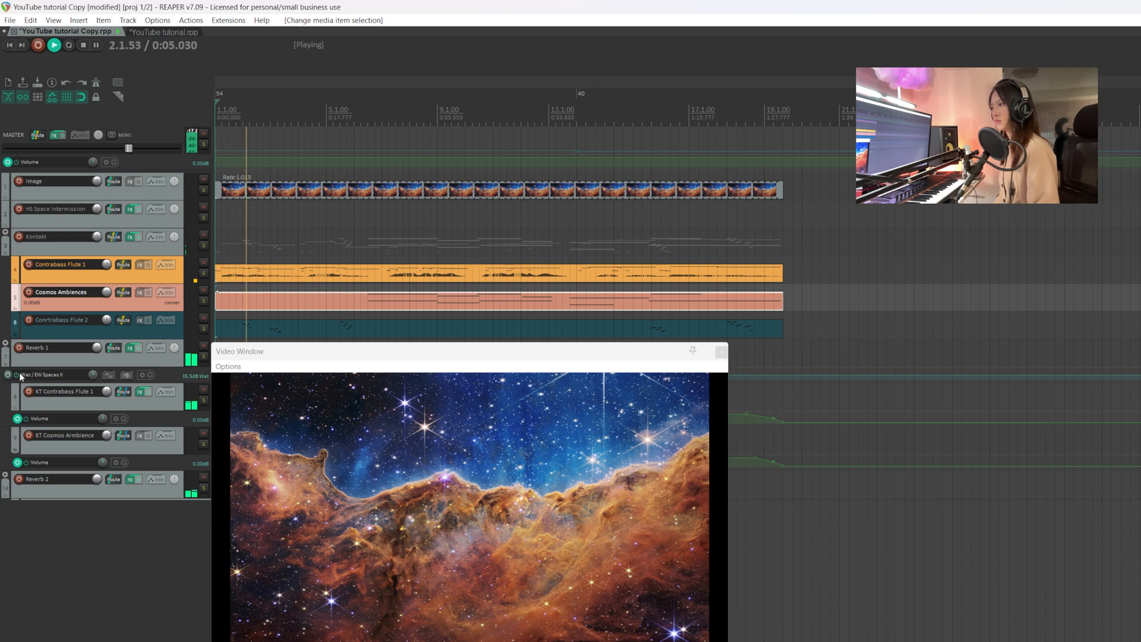
Step: Collapse the child tracks of the Reverb 1 and Reverb 2 folders
left_click(5, 344)
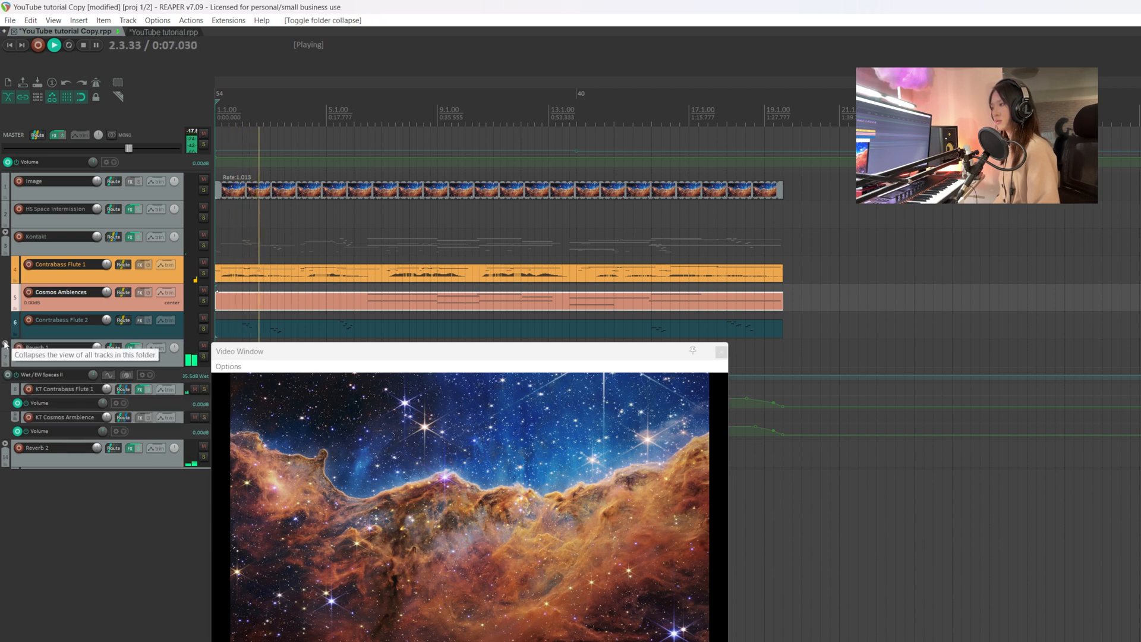
left_click(4, 344)
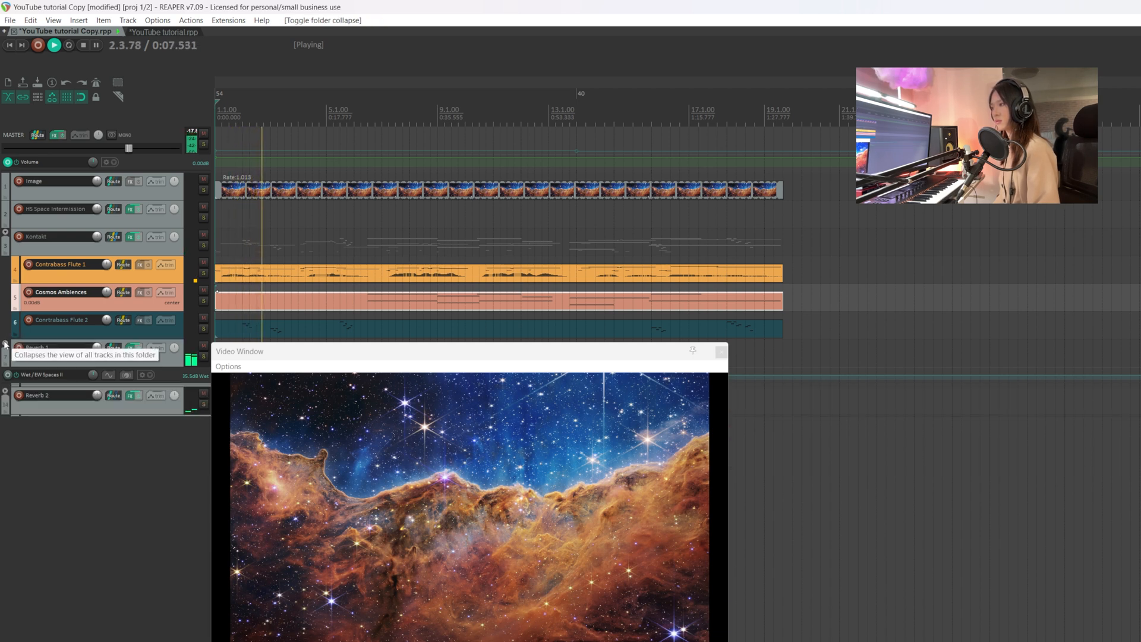
left_click(5, 392)
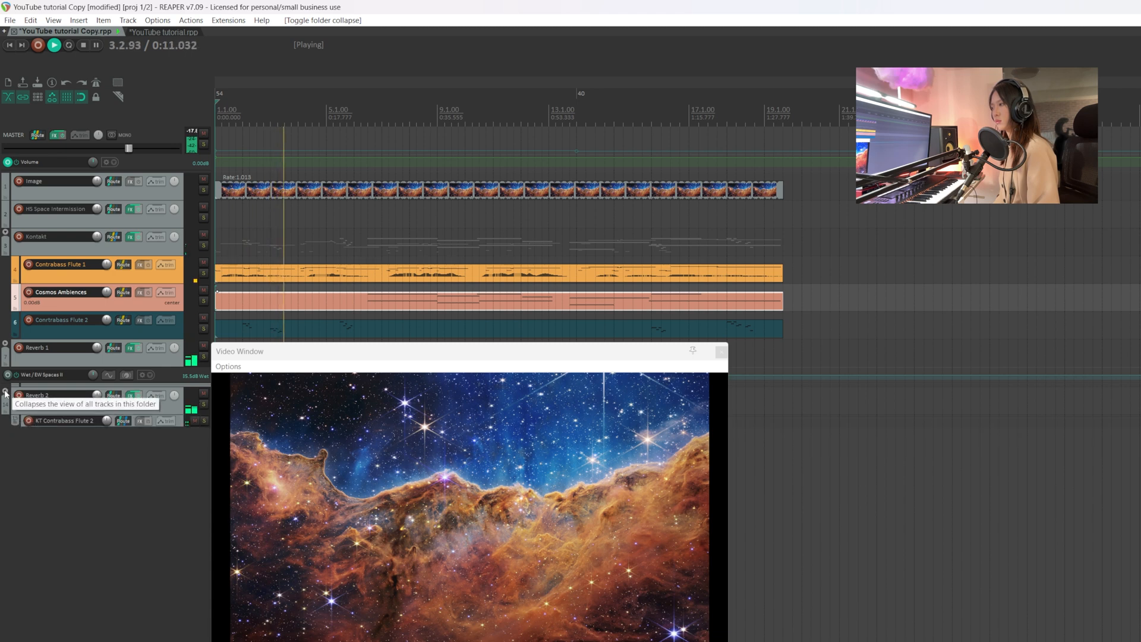
left_click(4, 392)
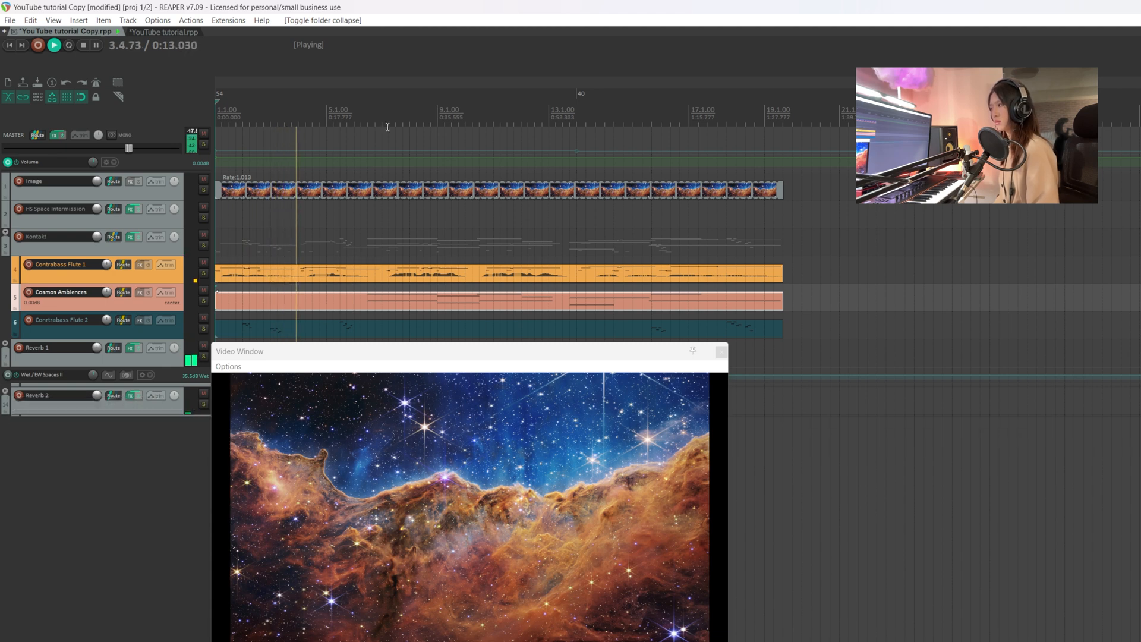
Step: Listen to the section starting in measure 10, stop playback and place the edit cursor at 13.4.00
key("space")
left_click(458, 95)
left_click(491, 96)
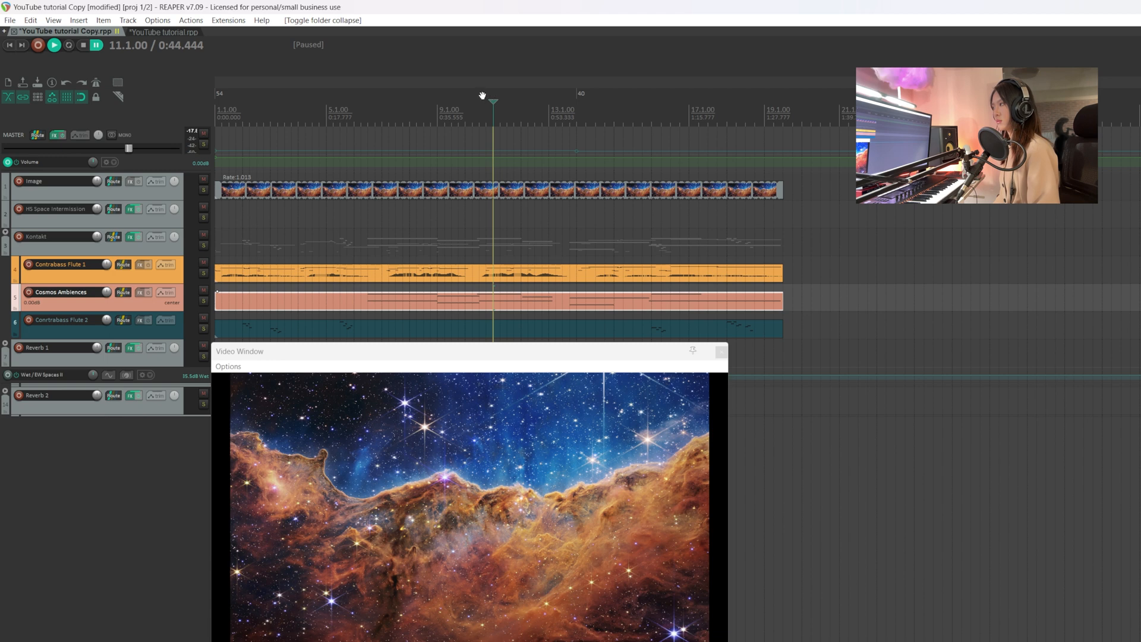
left_click(482, 96)
key("space")
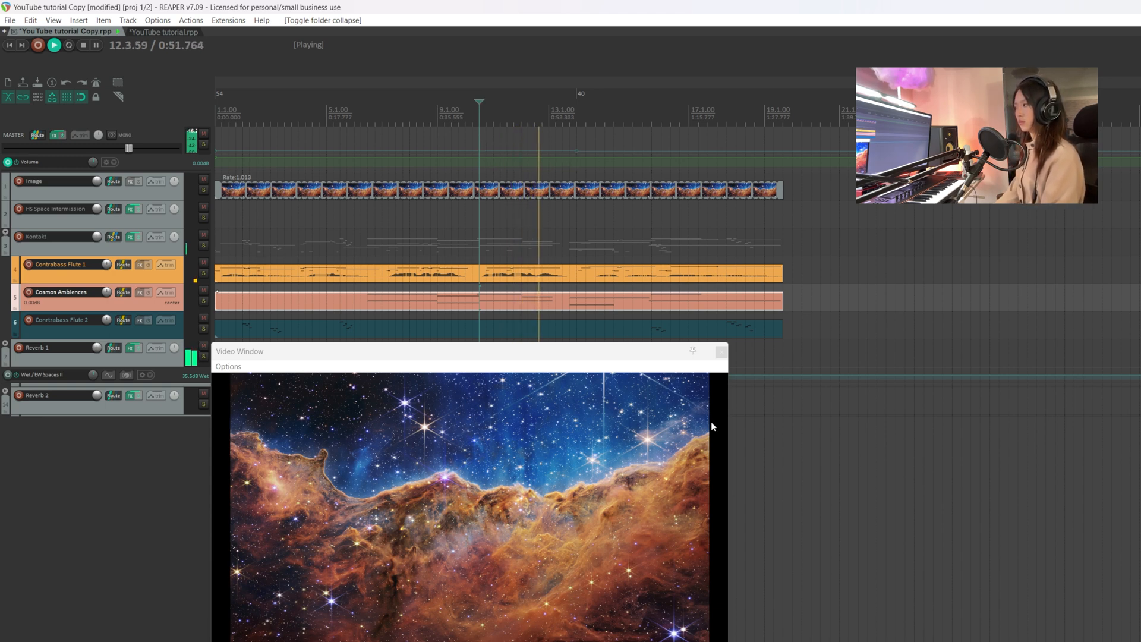
key("space")
left_click(567, 124)
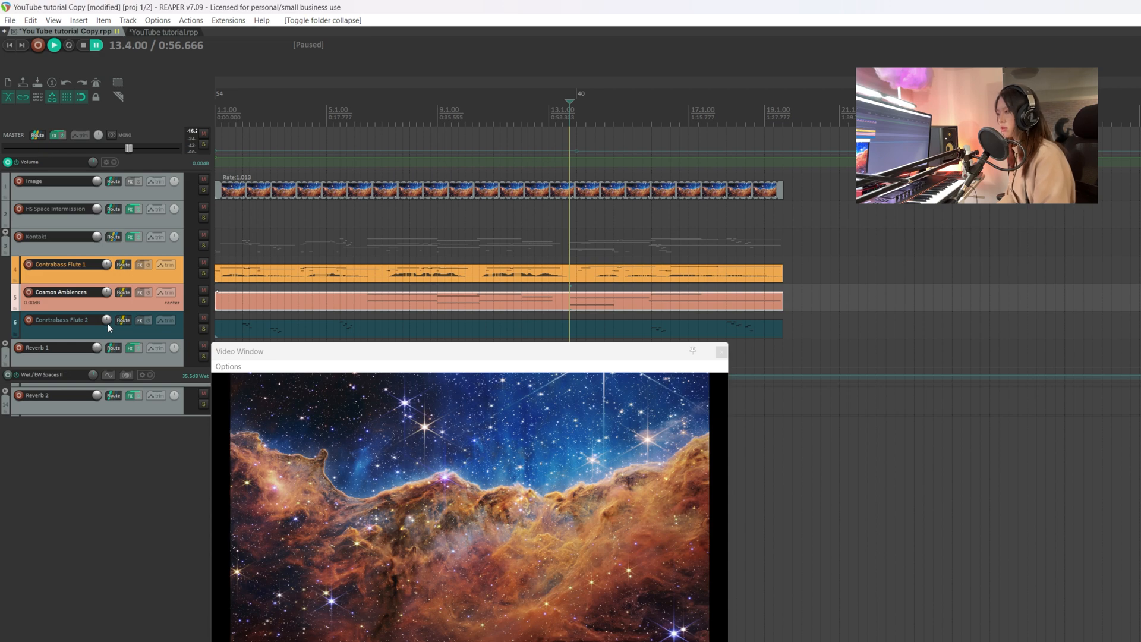
Step: Draw a MIDI item spanning the whole piece on the HS Space Intermission track and turn off its loop source
left_click(130, 210)
left_click_drag(860, 218, 538, 200)
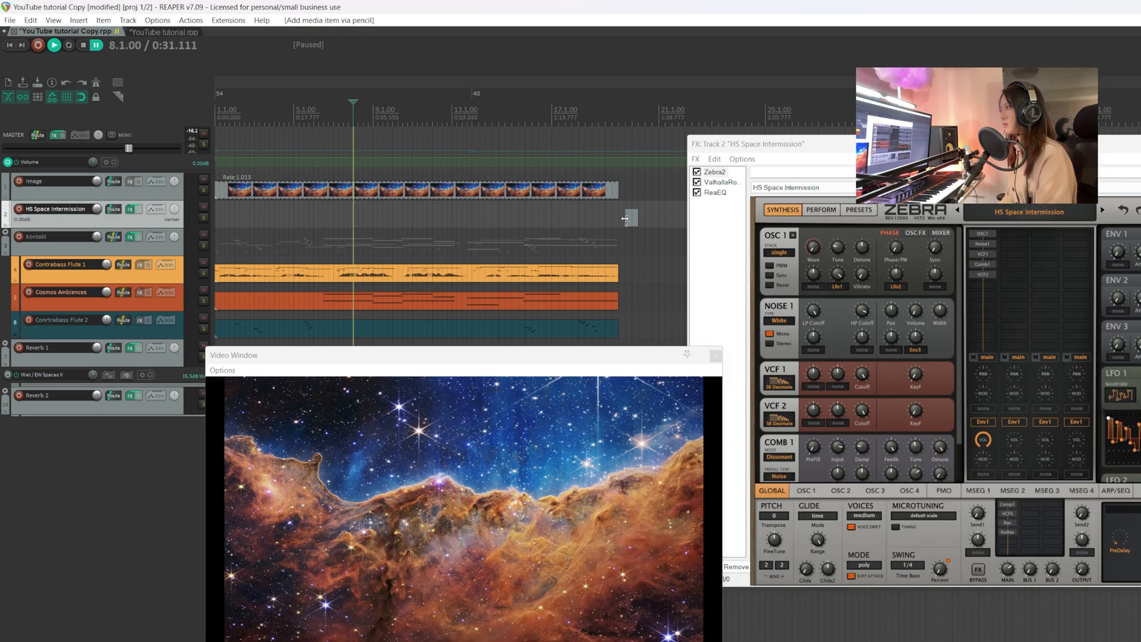
left_click_drag(259, 221, 618, 220)
right_click(611, 218)
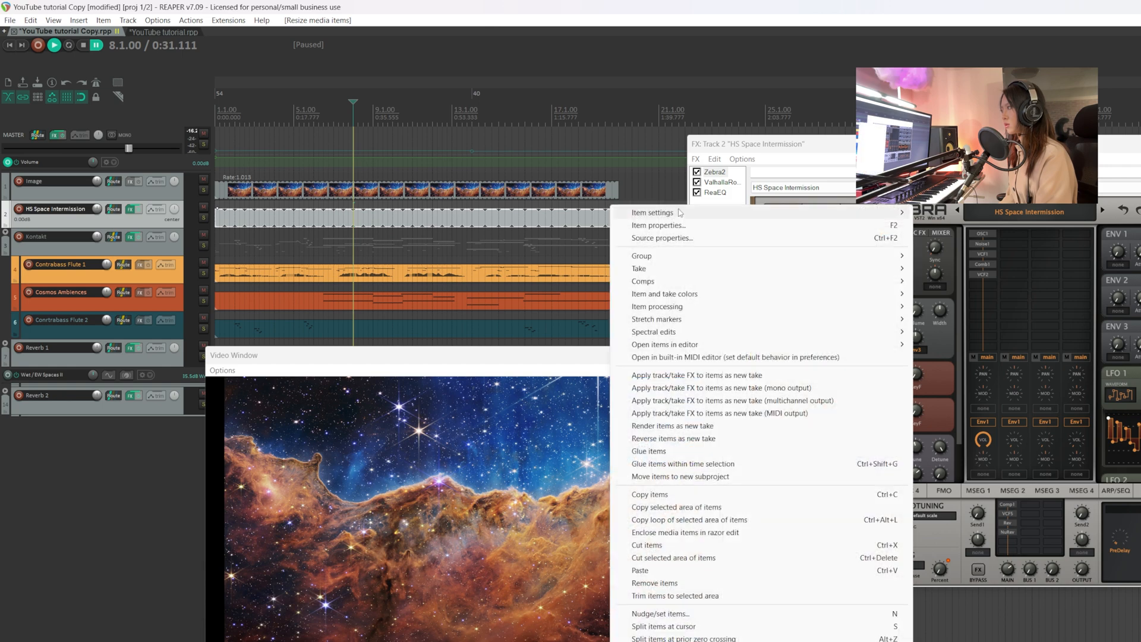
mouse_move(680, 212)
left_click(951, 227)
Step: Open the HS Space Intermission item in the MIDI editor and insert a C5 note in measure 1
left_click(231, 222)
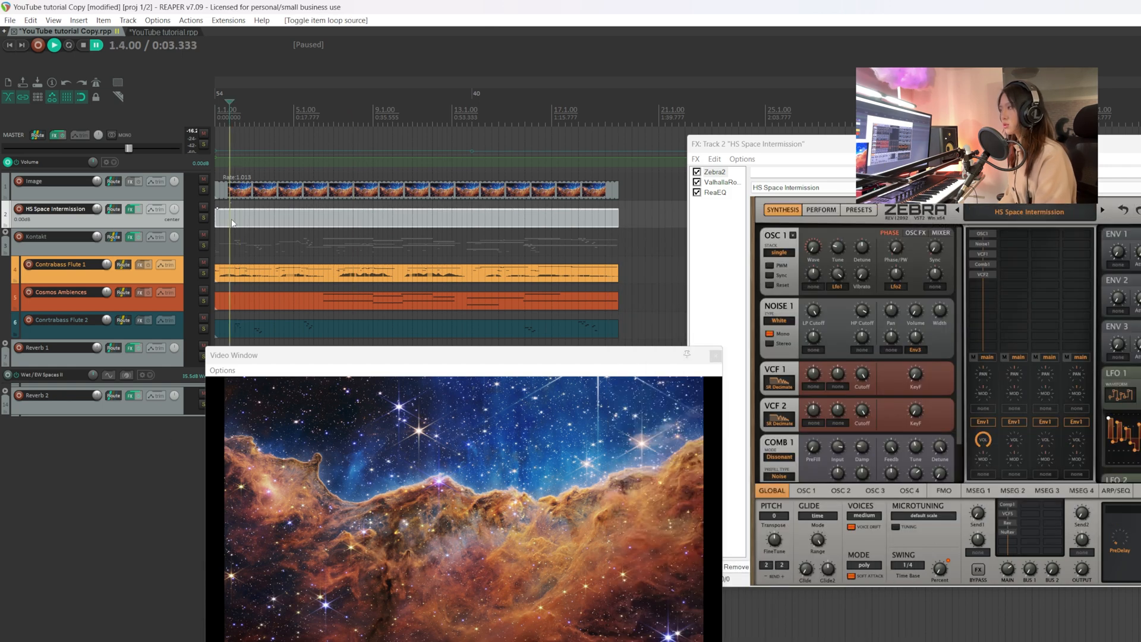
double_click(232, 223)
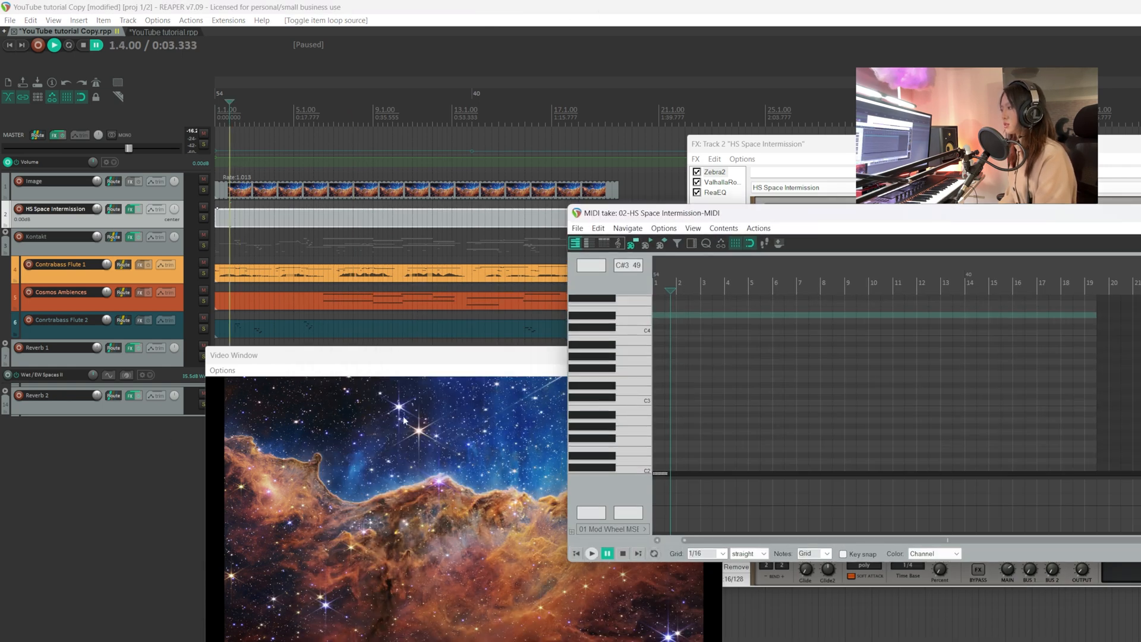
left_click_drag(730, 212, 939, 183)
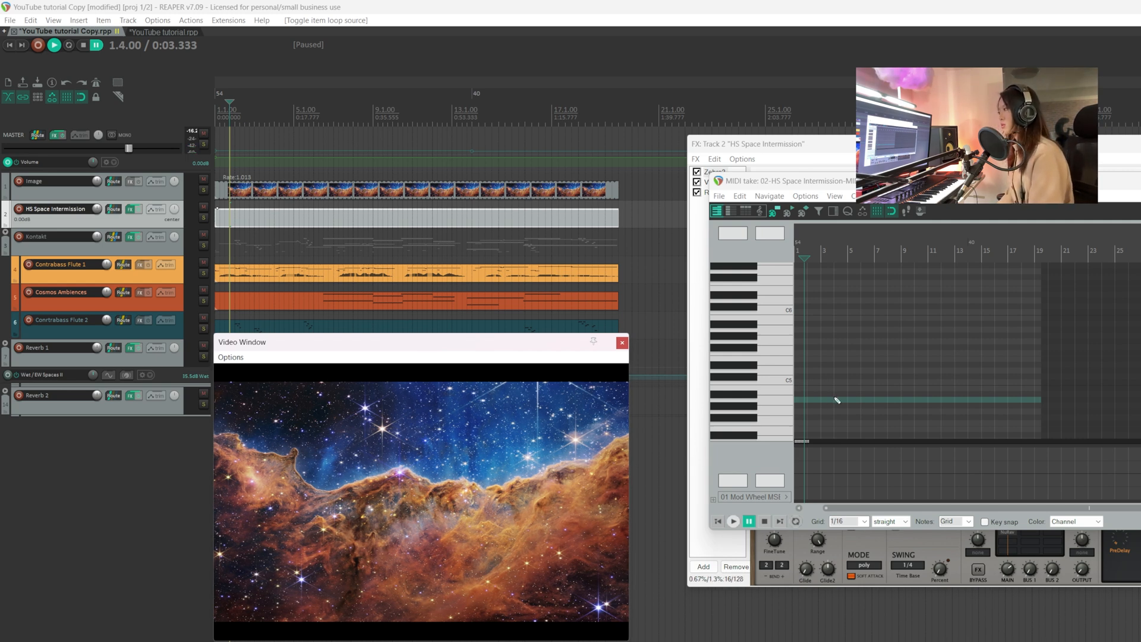
left_click(800, 382)
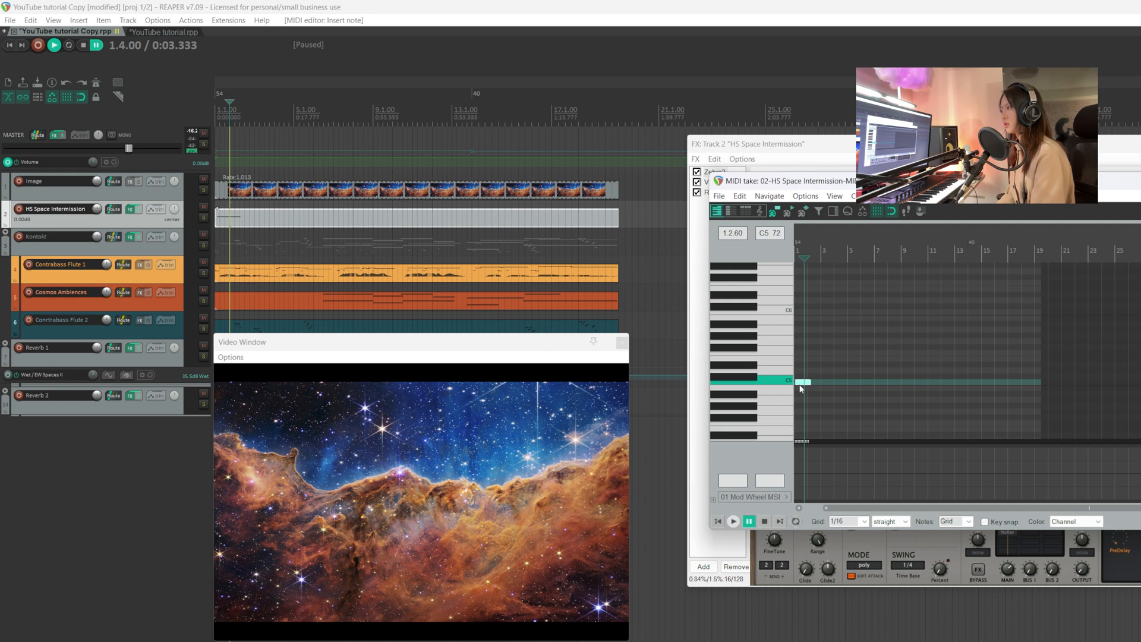
Step: Lower the opening note to B1, just below C2, and make the arrangement tracks slightly taller
left_click_drag(805, 383, 801, 294)
scroll(758, 358, "up", 1)
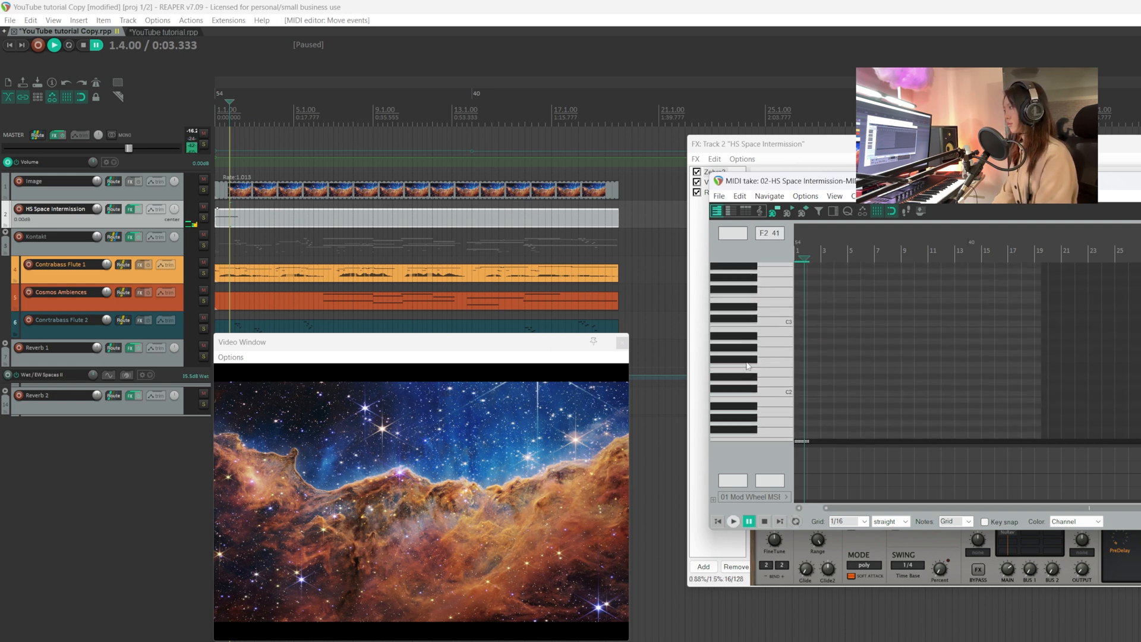
key("Down")
key("Down")
key("Down")
key("Down")
key("Down")
key("Down")
key("Down")
key("Down")
key("Down")
key("Down")
key("Down")
key("Down")
key("Down")
key("Down")
key("Down")
key("Down")
key("Down")
key("Down")
key("Down")
key("Down")
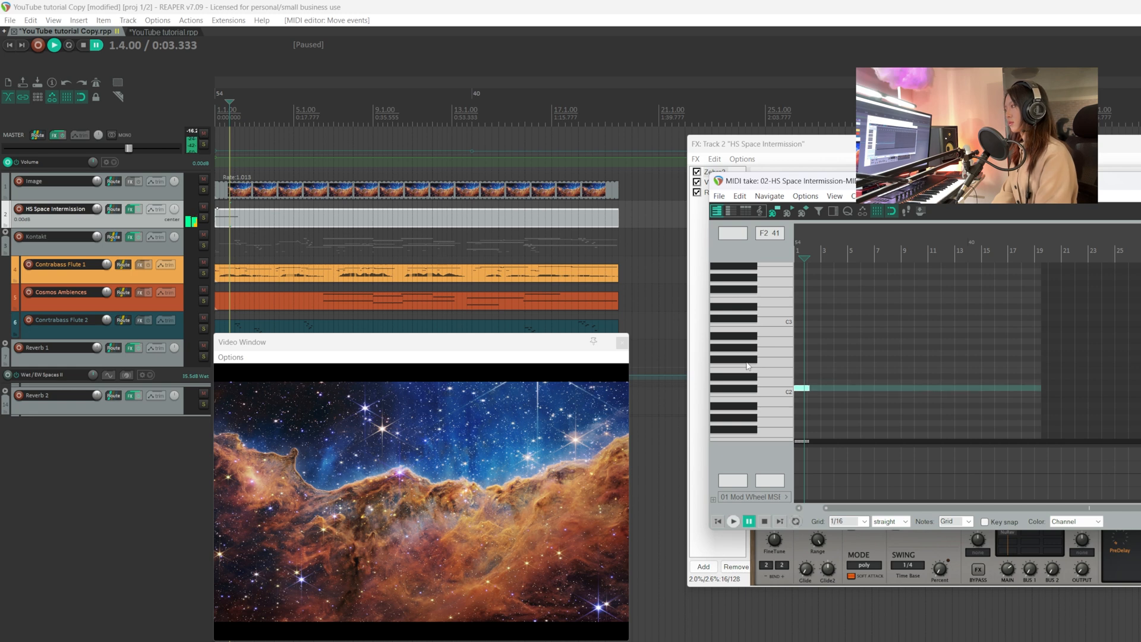
key("Down")
key("Down")
left_click_drag(148, 306, 147, 312)
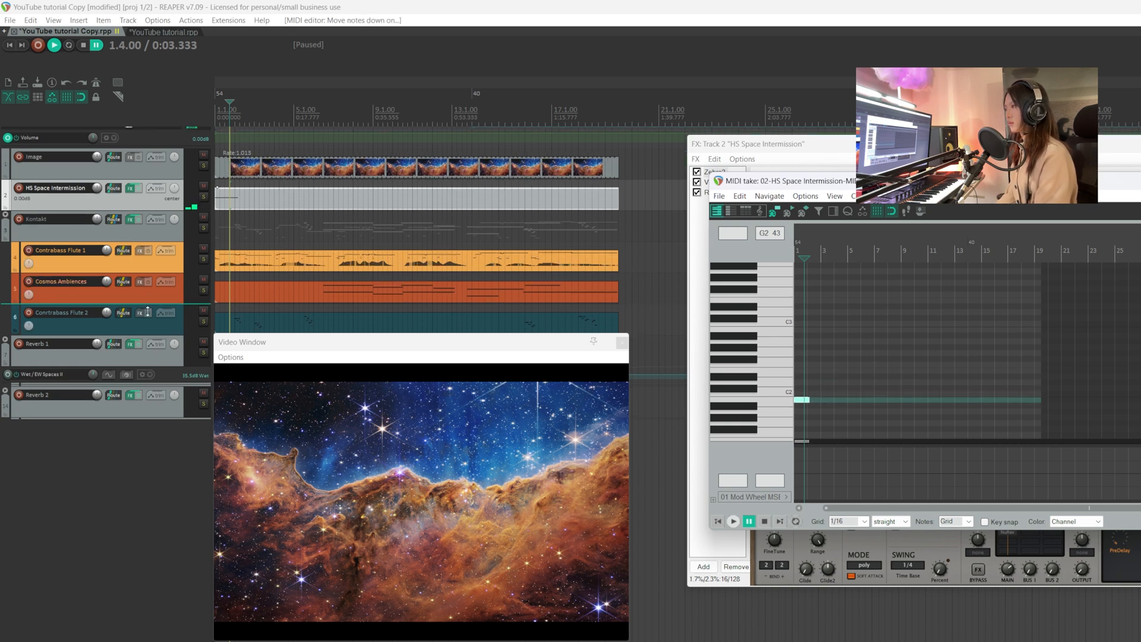
Step: Add D#2, G#2 and C2 notes ascending through measures 2 to 4 and lengthen the C2 note to about measure 6
left_click(815, 376)
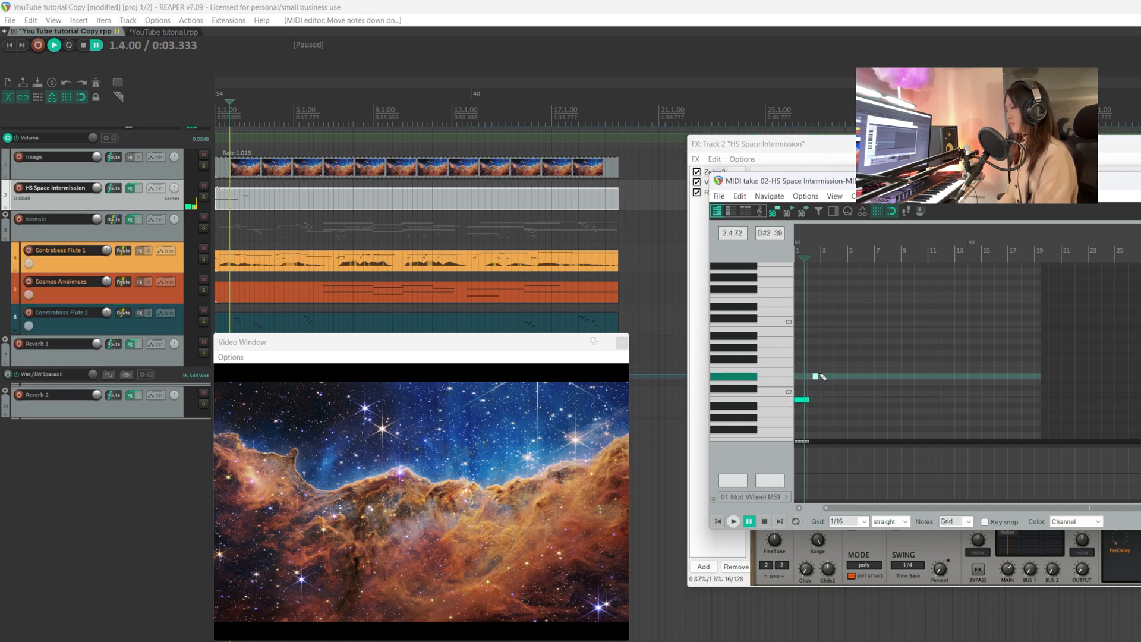
left_click(832, 347)
left_click(845, 393)
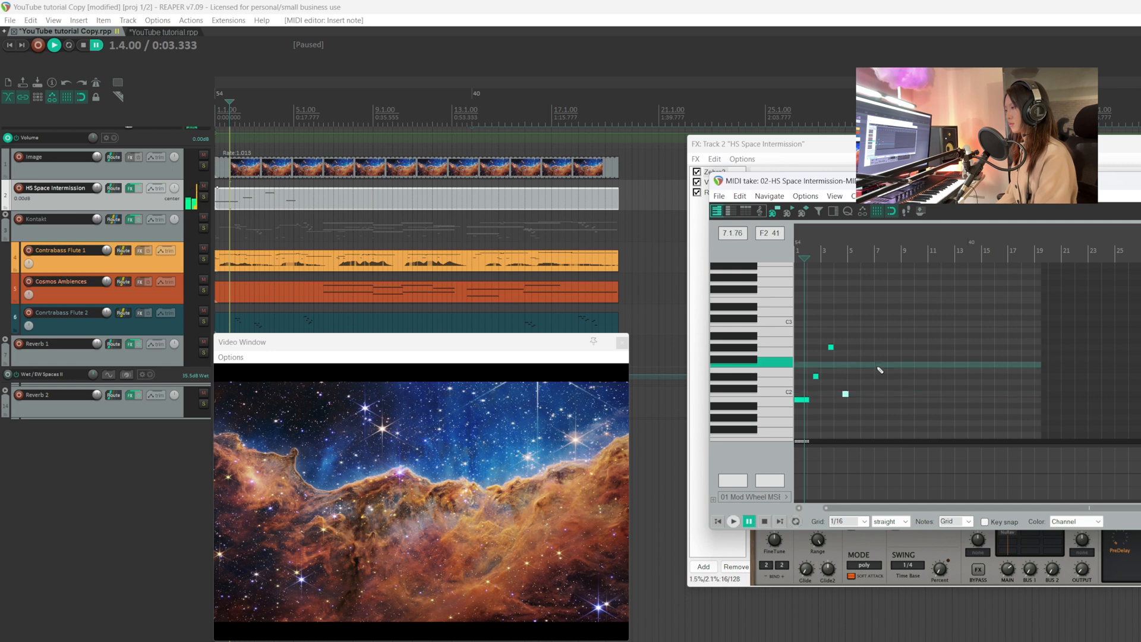
scroll(744, 398, "up", 10)
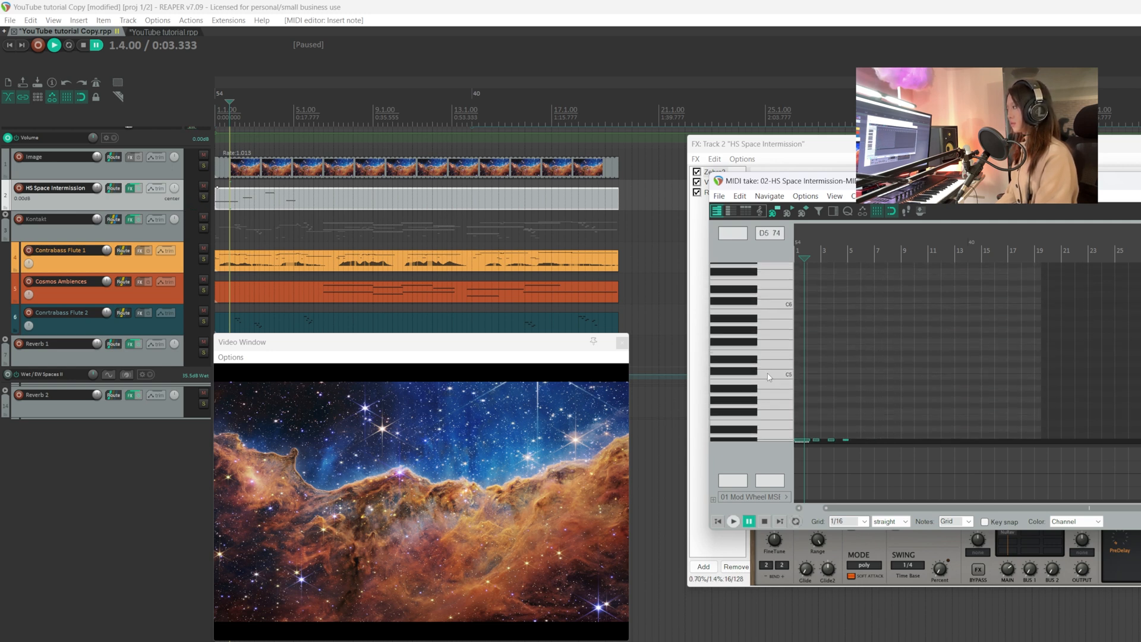
scroll(769, 376, "down", 8)
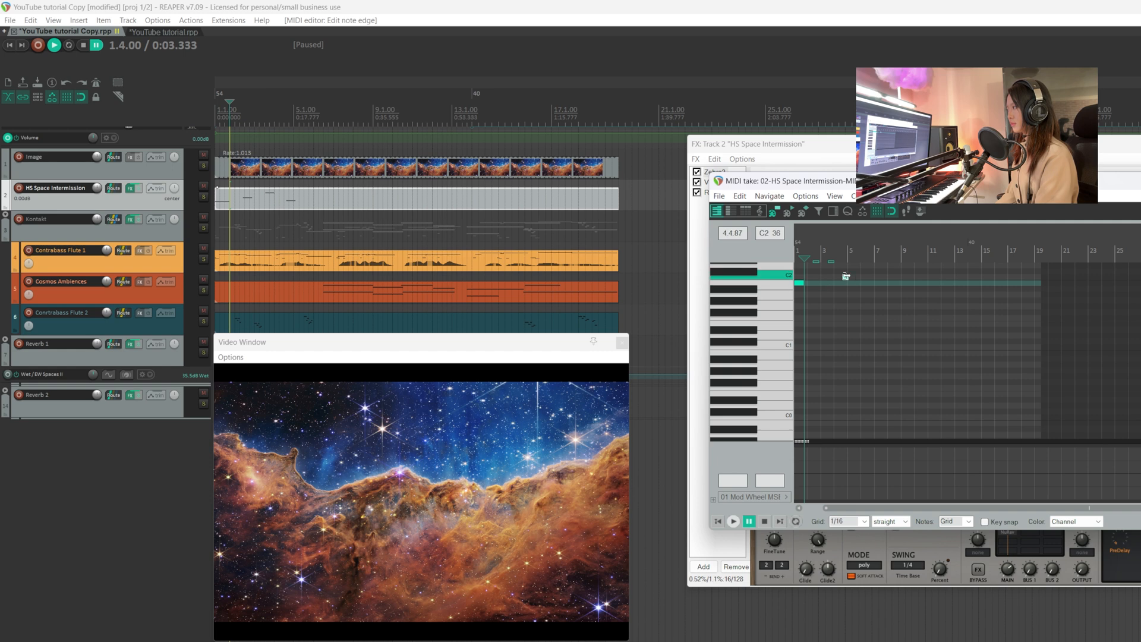
left_click(843, 277)
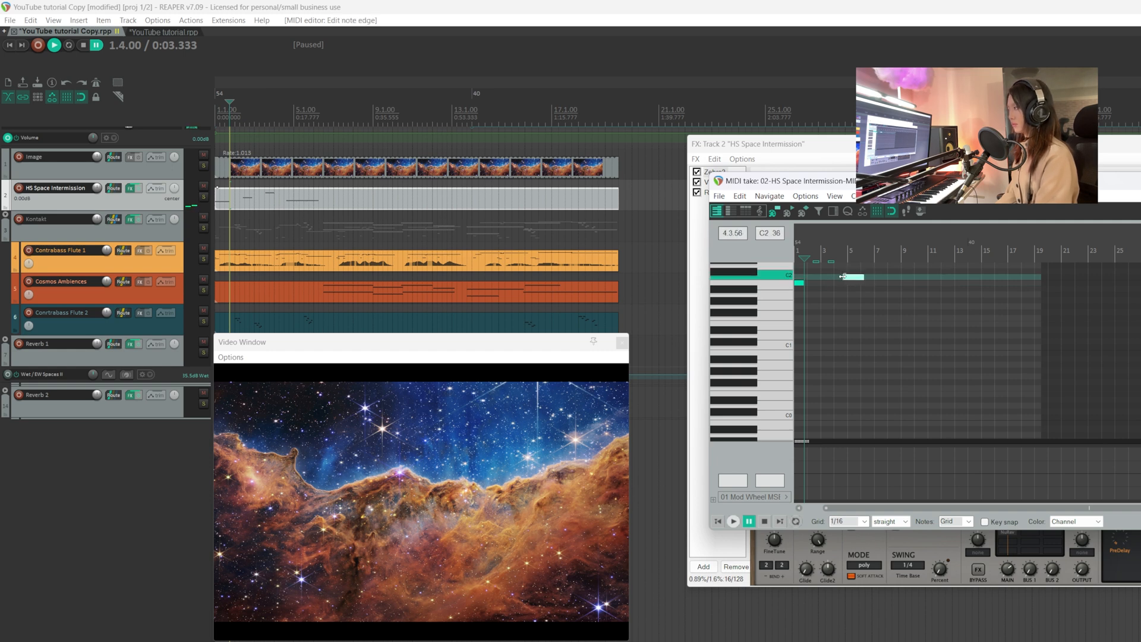
Step: Add a short D4 note late in measure 7 and a longer G3 note from mid-measure 8 to mid-measure 9
scroll(728, 303, "up", 4)
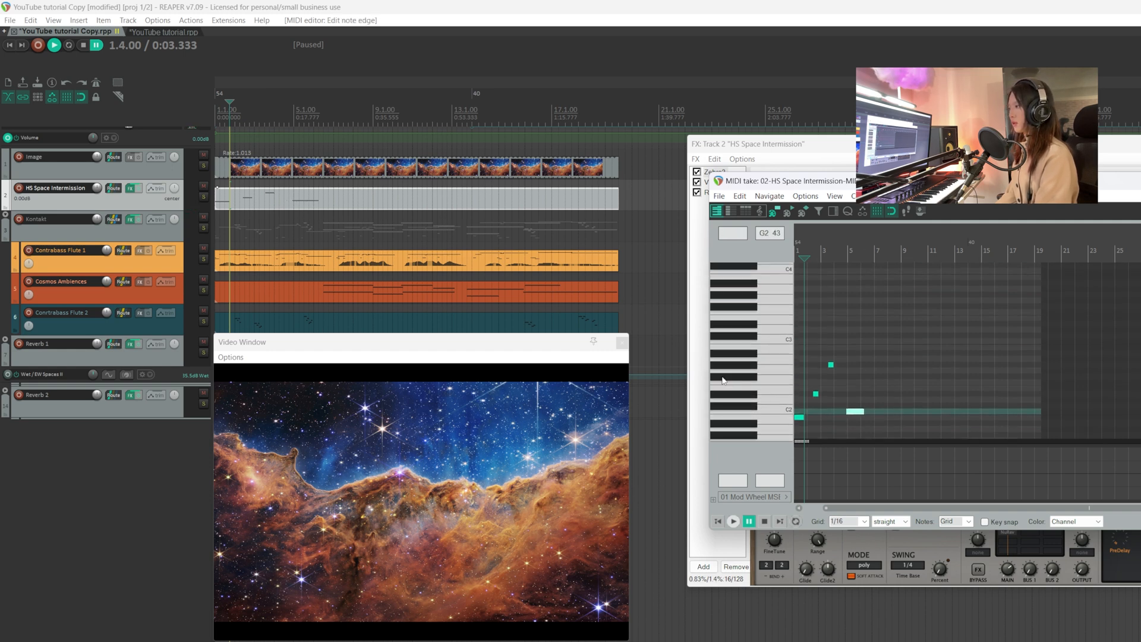
scroll(715, 378, "up", 2)
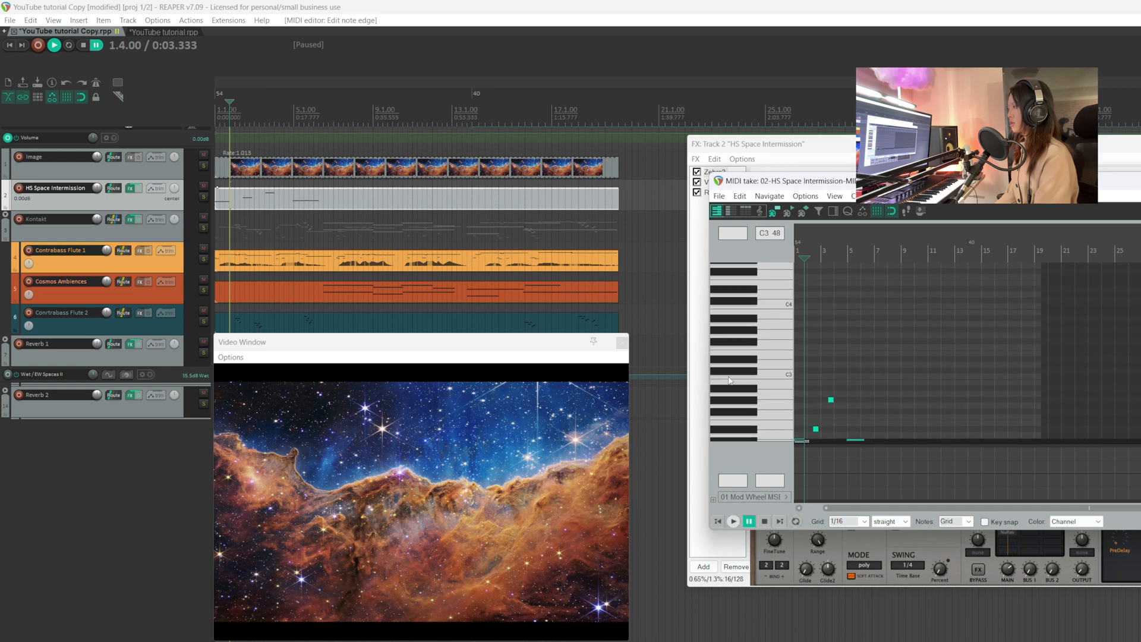
left_click(901, 307)
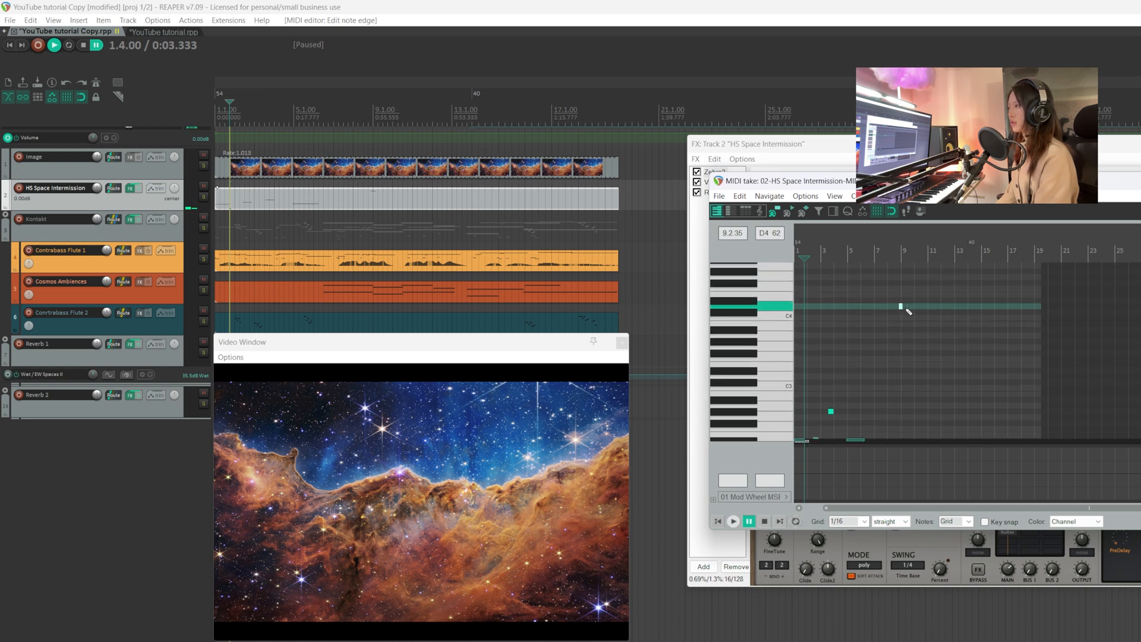
key("ctrl+z")
left_click(885, 307)
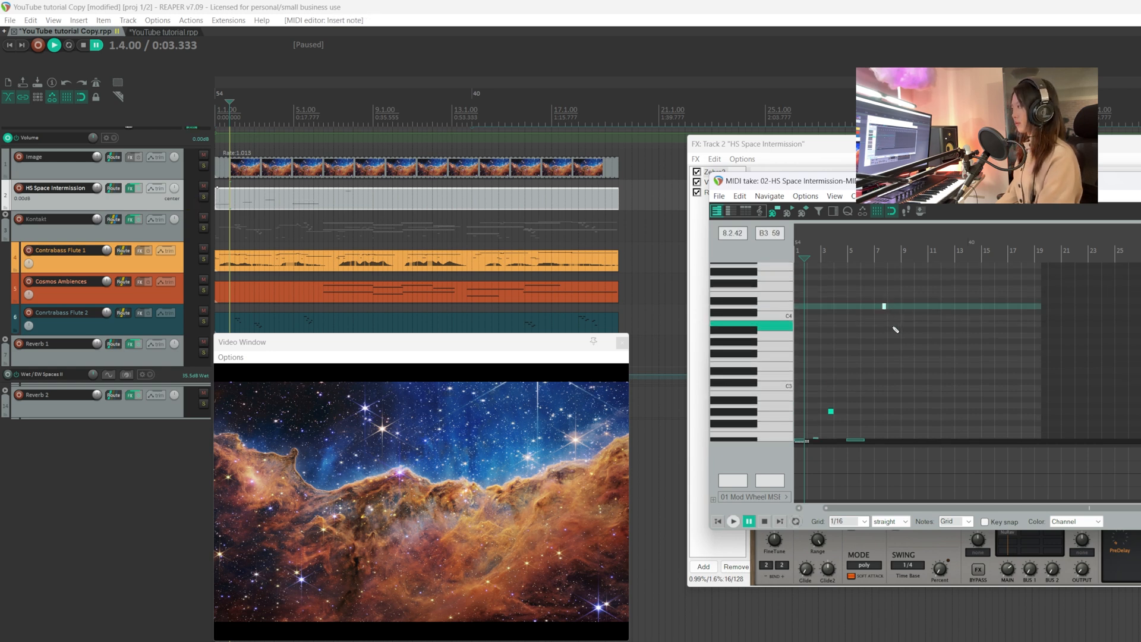
left_click_drag(895, 329, 901, 345)
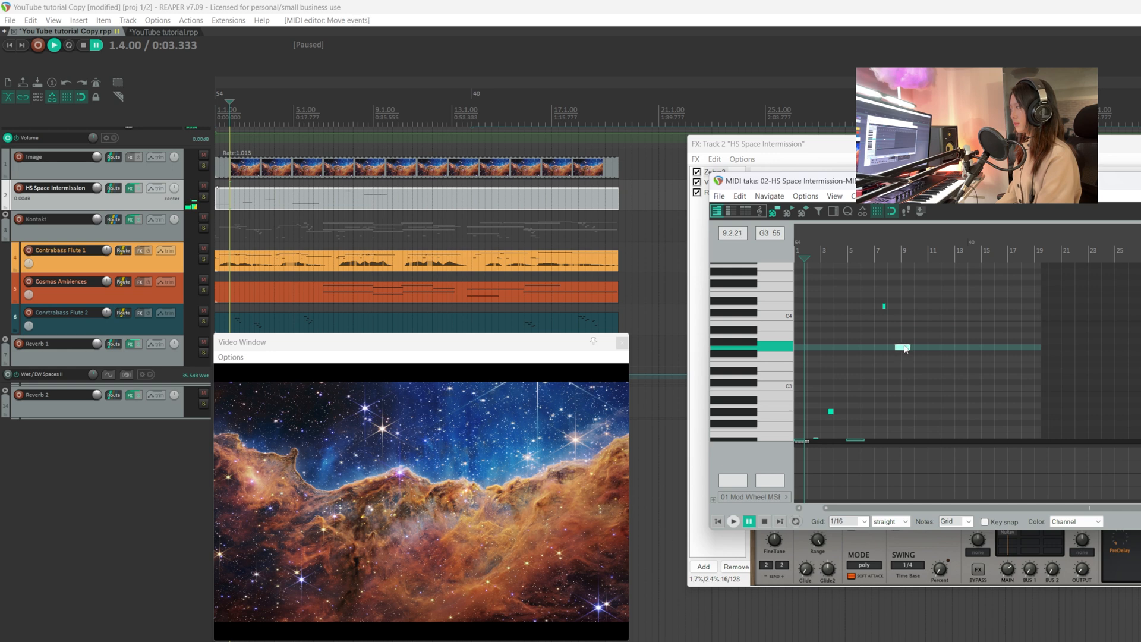
left_click_drag(883, 307, 888, 308)
Step: Add a short C#3 note near the start of measure 10 and raise the pitch of the two notes before it
scroll(922, 321, "right", 4)
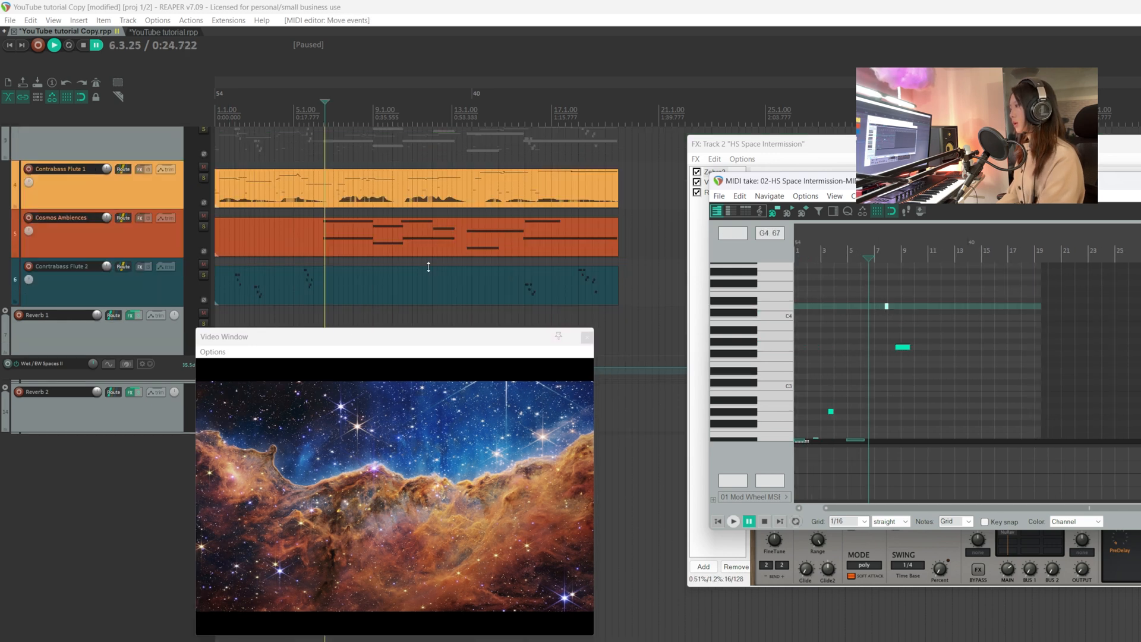
left_click(379, 301)
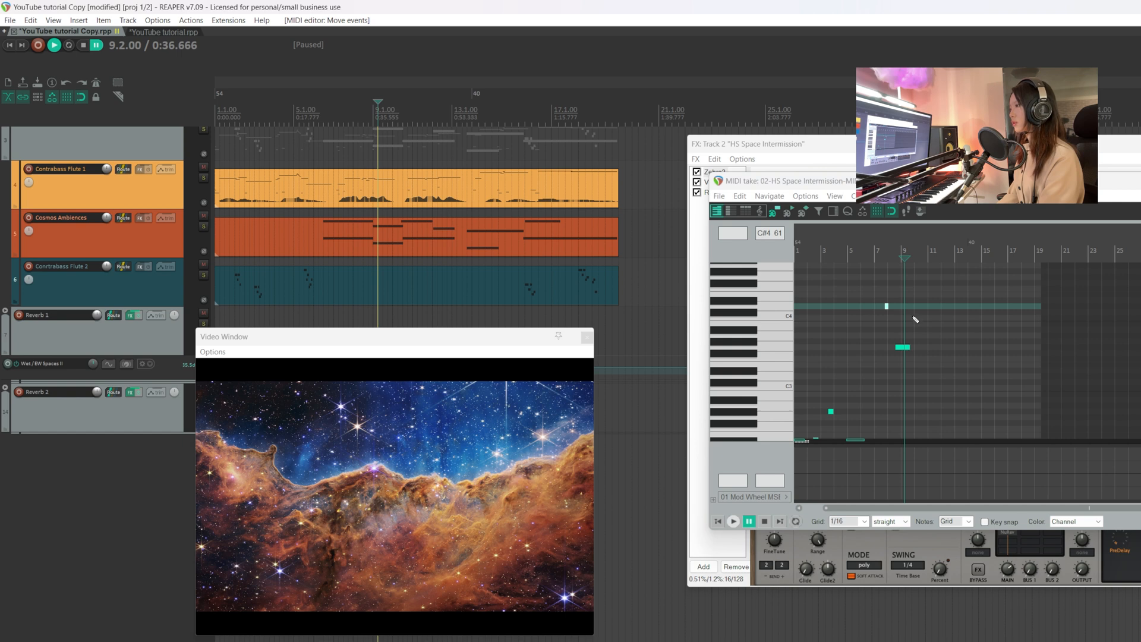
left_click_drag(923, 409, 916, 383)
left_click_drag(873, 281, 913, 363)
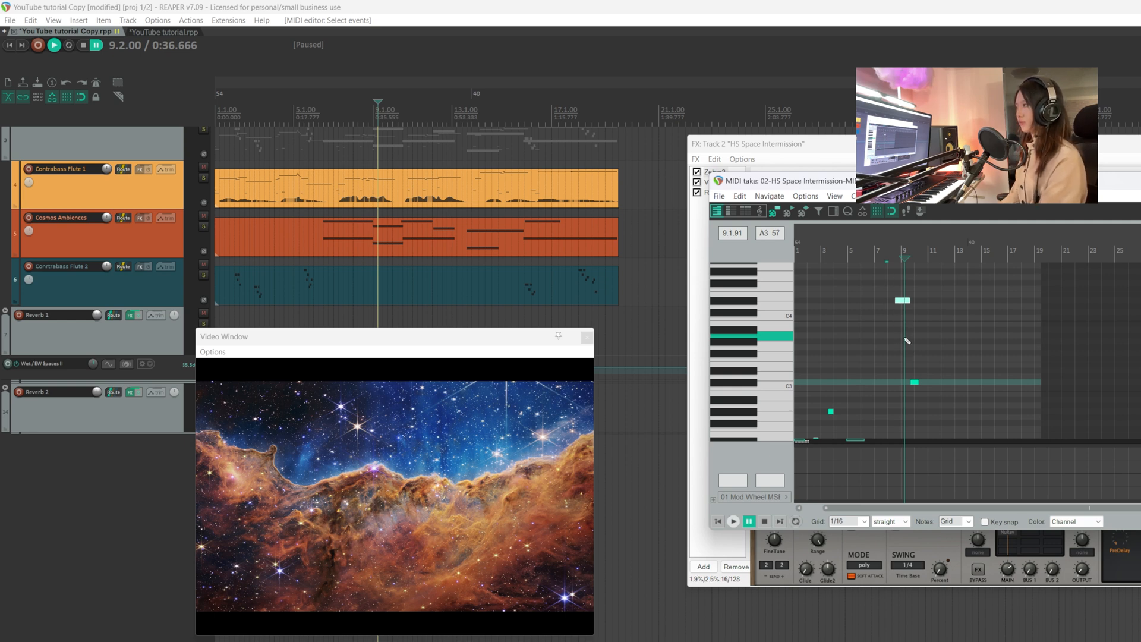
key("ctrl+Up")
left_click(478, 98)
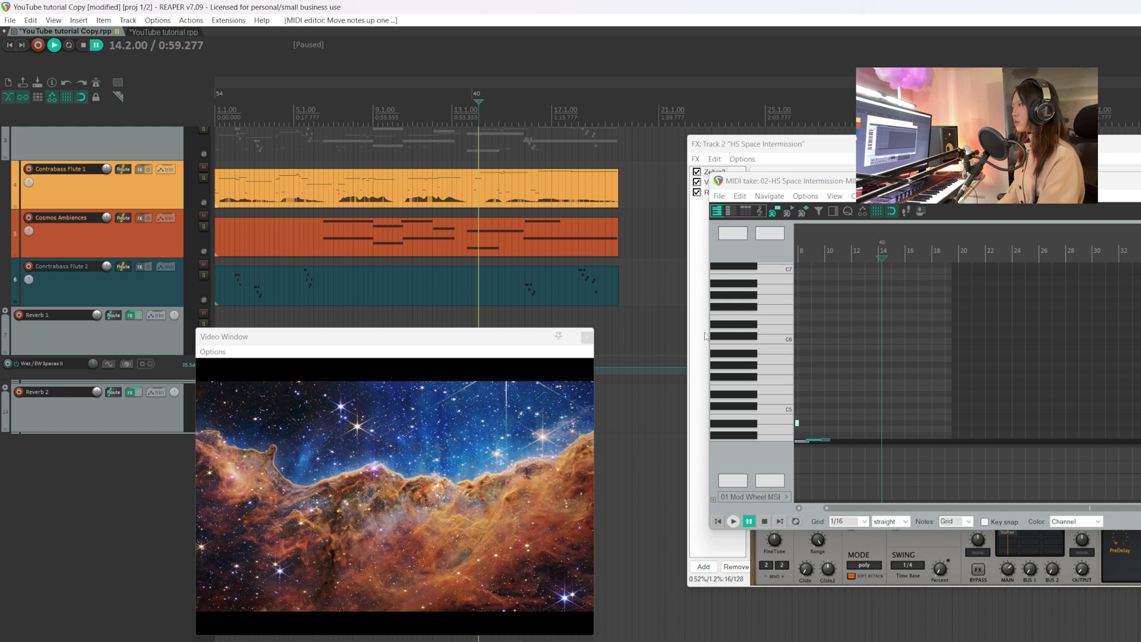
Step: Enlarge the video preview of the nebula image slightly
scroll(761, 385, "up", 3)
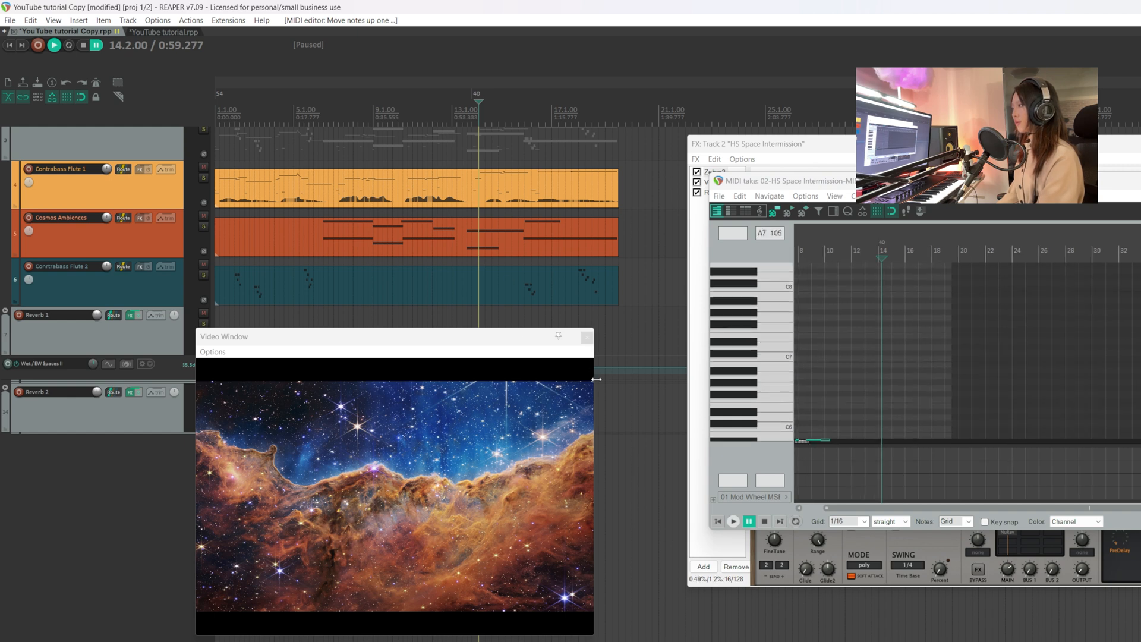
left_click_drag(596, 379, 624, 379)
scroll(920, 329, "down", 2)
left_click(920, 329)
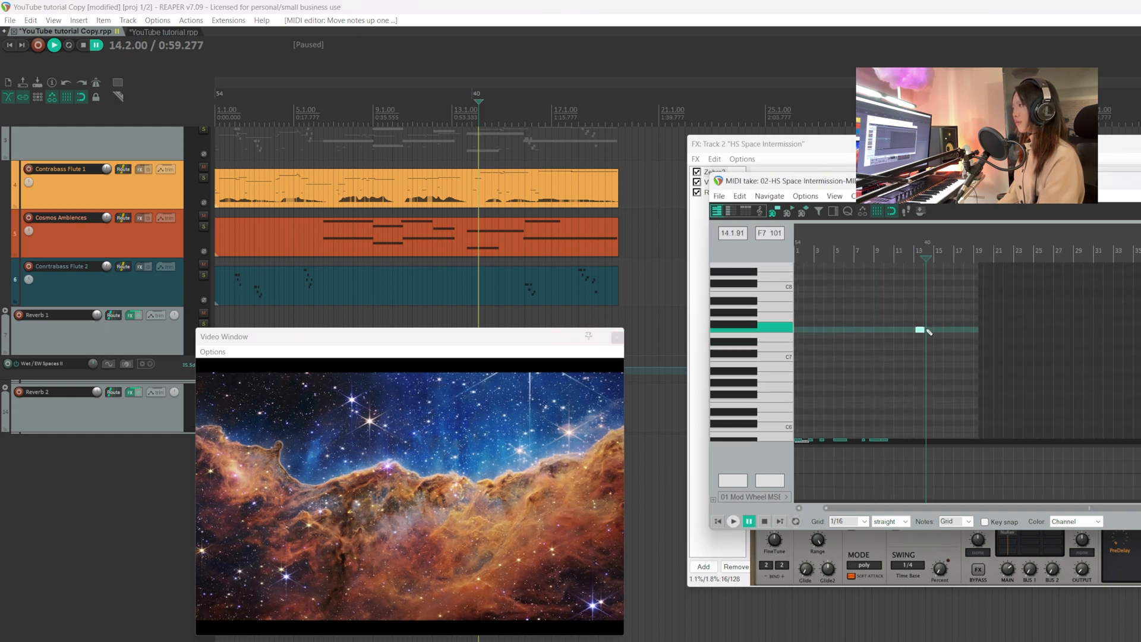
key("ctrl+z")
key("ctrl+z")
Step: Add a D#7 note across measures 15 to 16 and two short notes around D#6 in measures 16 and 17
scroll(114, 327, "up", 3)
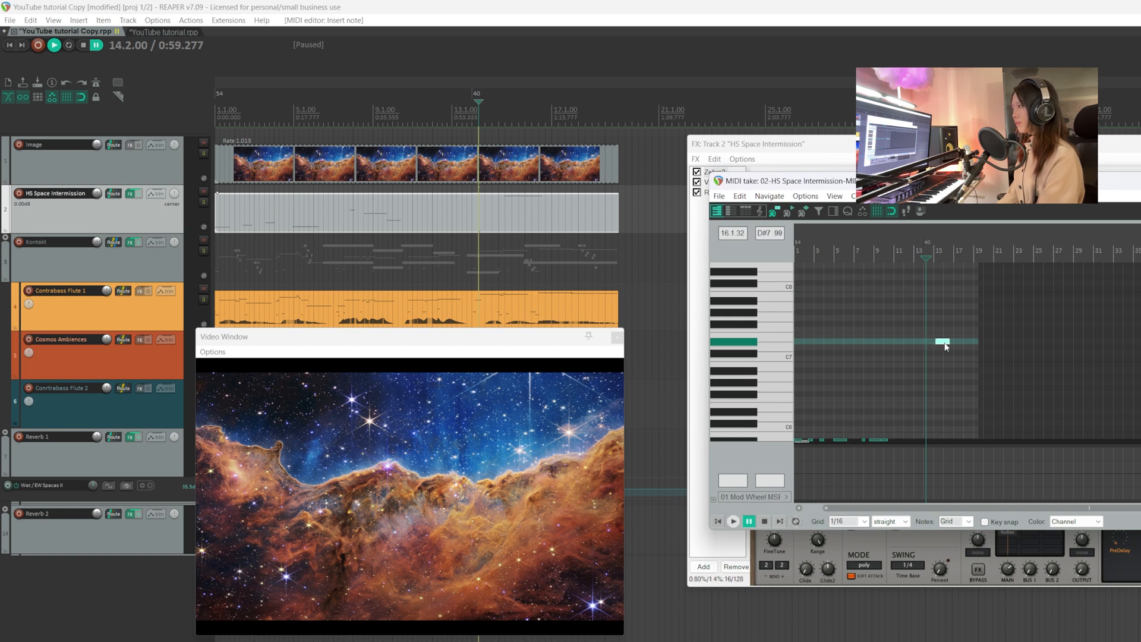
left_click_drag(947, 346, 946, 347)
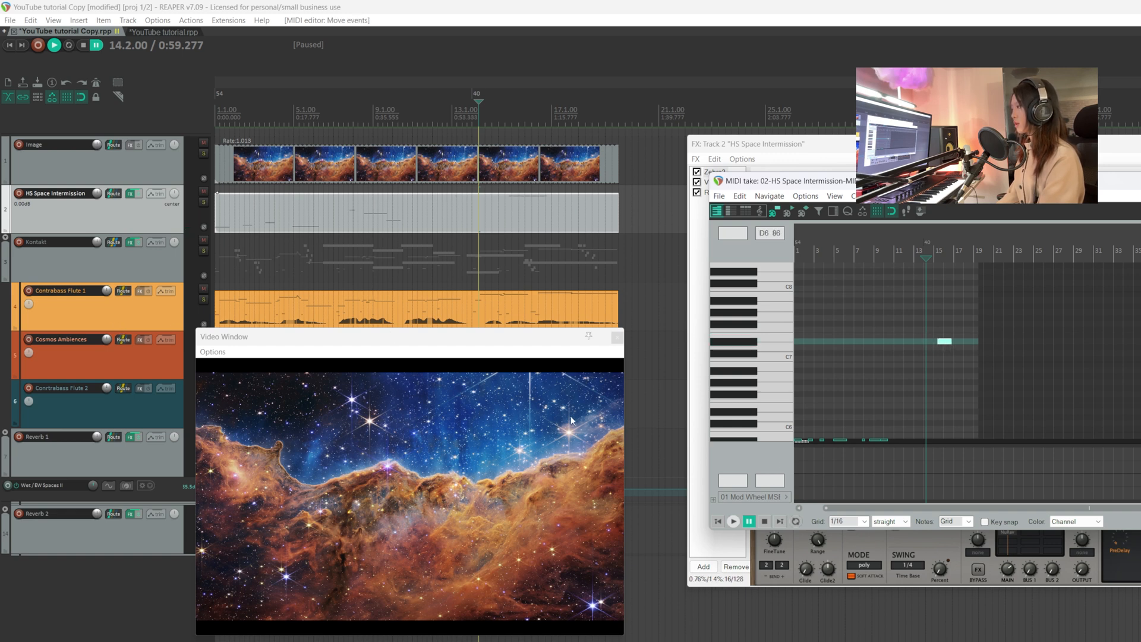
left_click(945, 411)
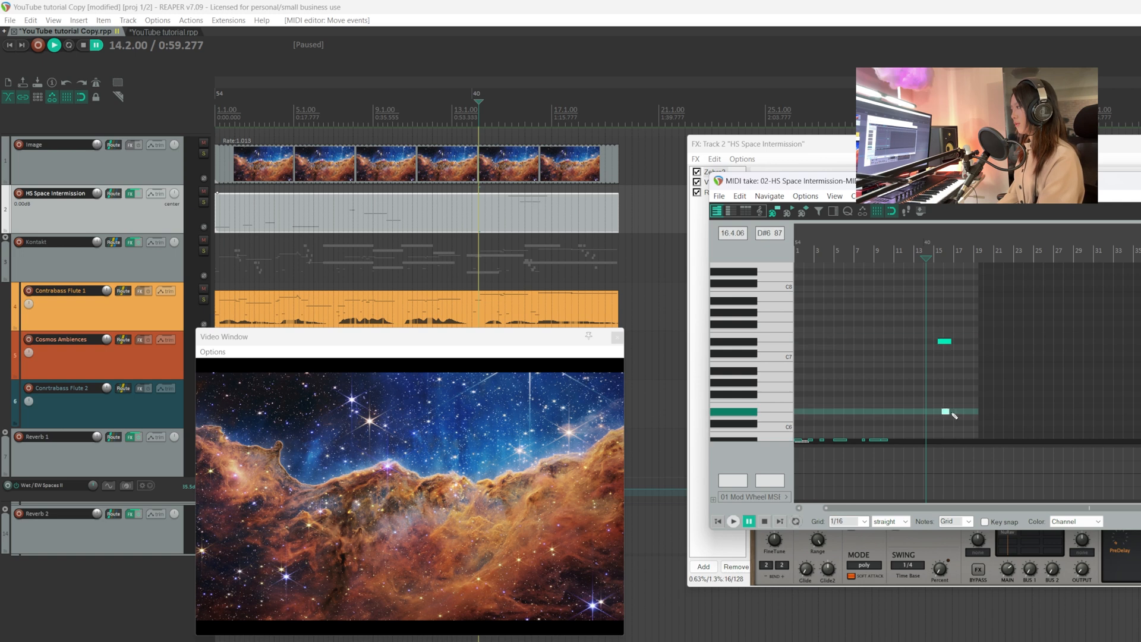
mouse_move(946, 410)
left_mouse_down()
mouse_move(958, 410)
mouse_move(933, 423)
mouse_move(963, 432)
mouse_move(940, 414)
left_mouse_up()
left_click(917, 403)
scroll(920, 404, "down", 1)
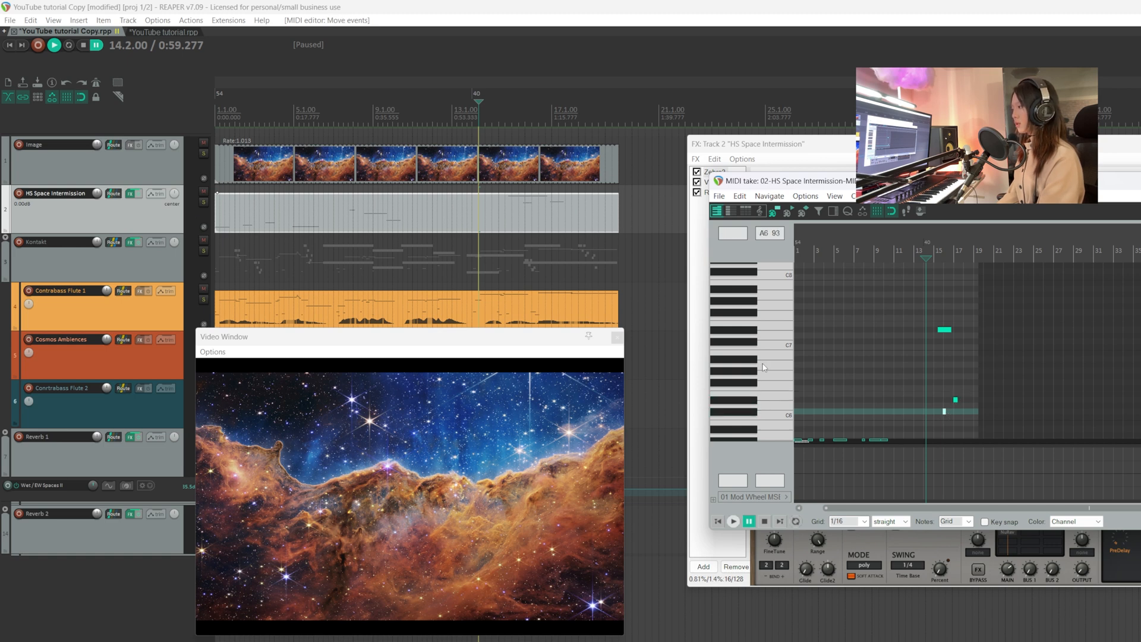
scroll(764, 367, "down", 1)
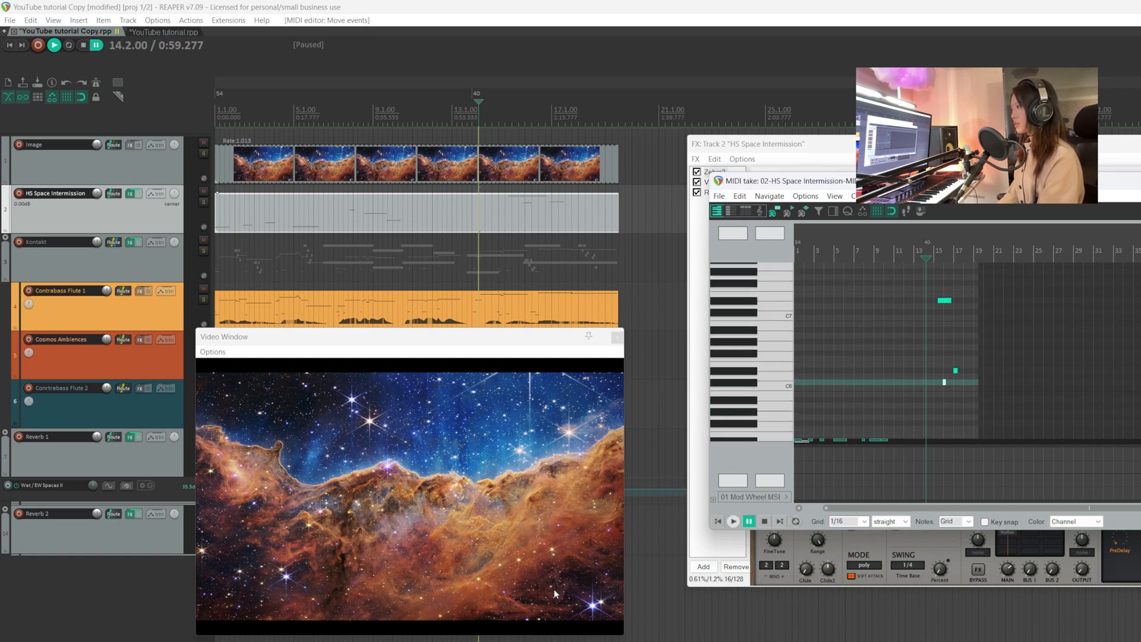
Step: Add a B1 note near measure 17 and short notes between A1 and E2 in measures 15 to 18, and save the project
scroll(977, 331, "down", 10)
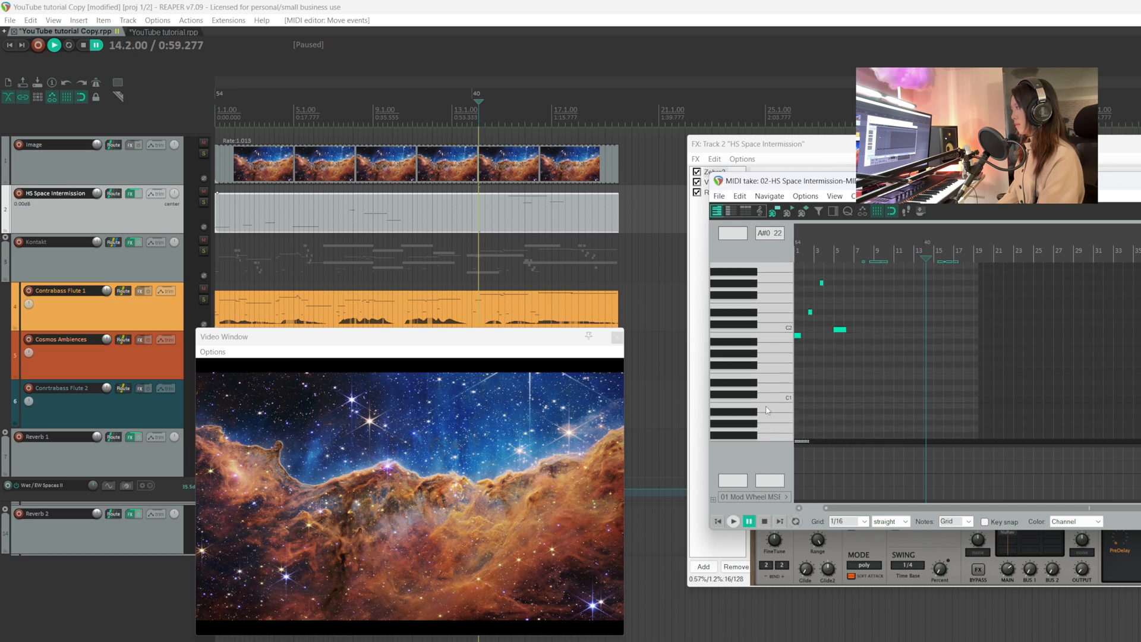
left_click(957, 353)
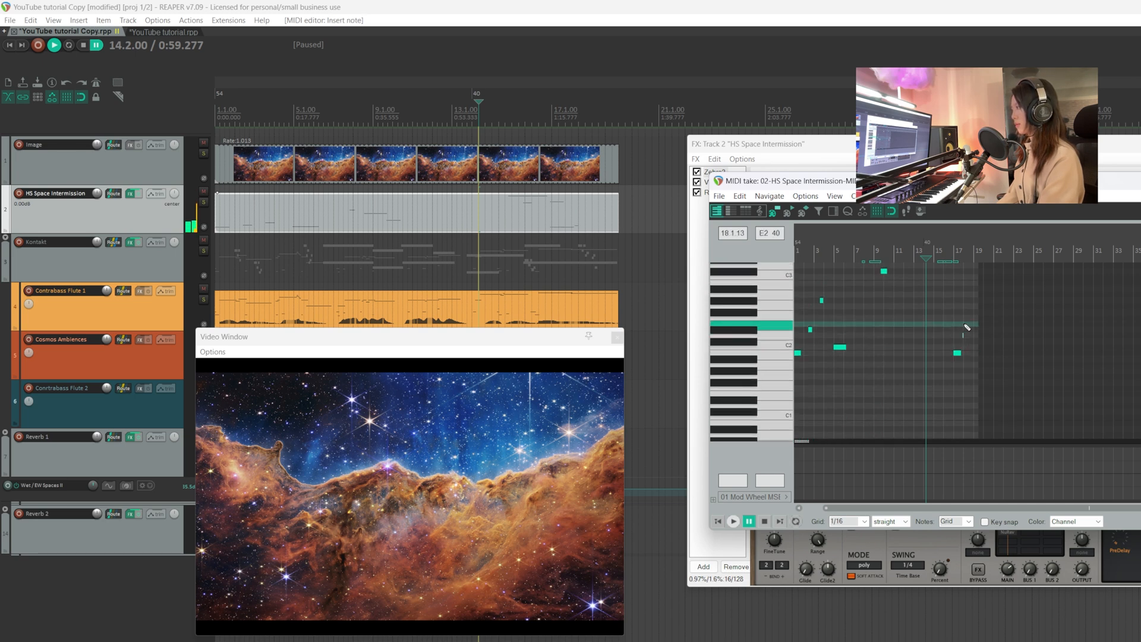
left_click(950, 337)
left_click_drag(967, 366, 970, 364)
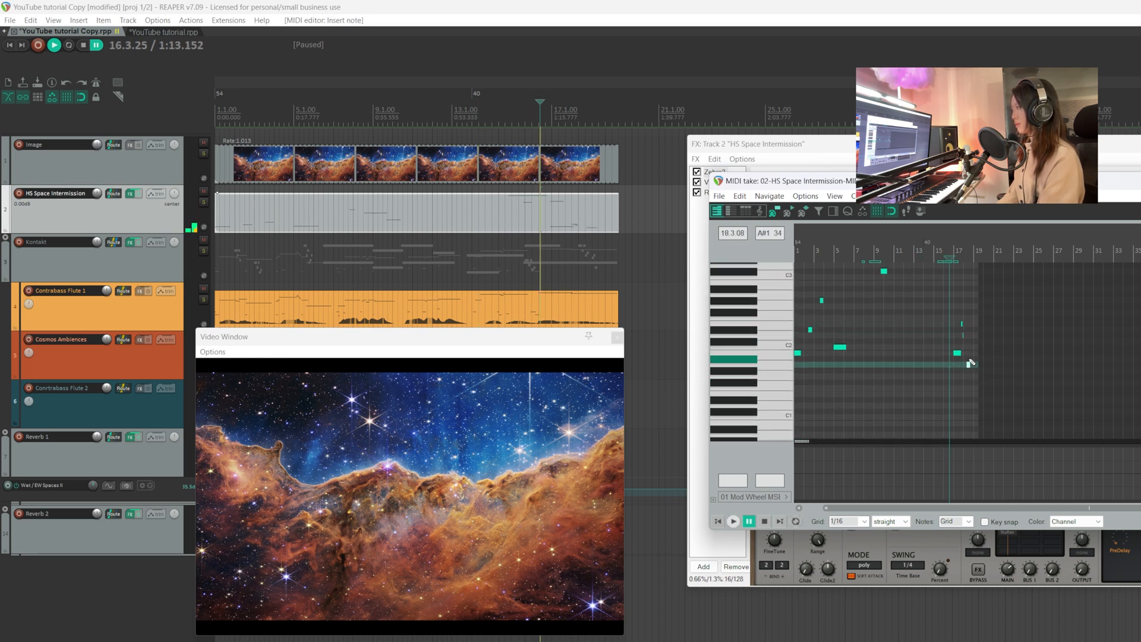
left_click(937, 358)
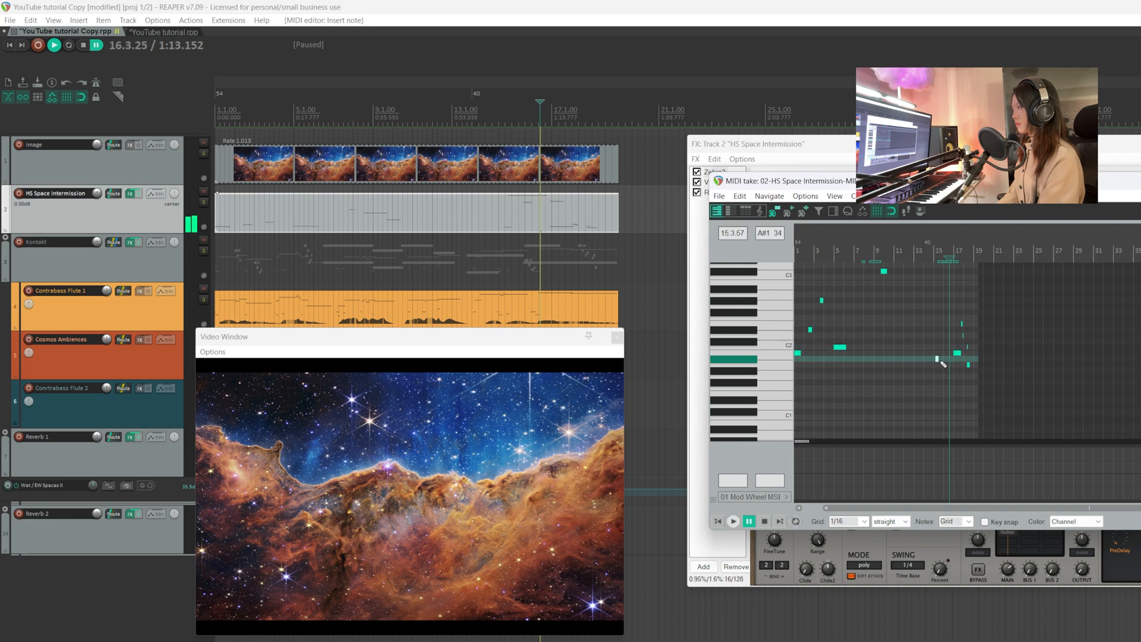
key("ctrl+s")
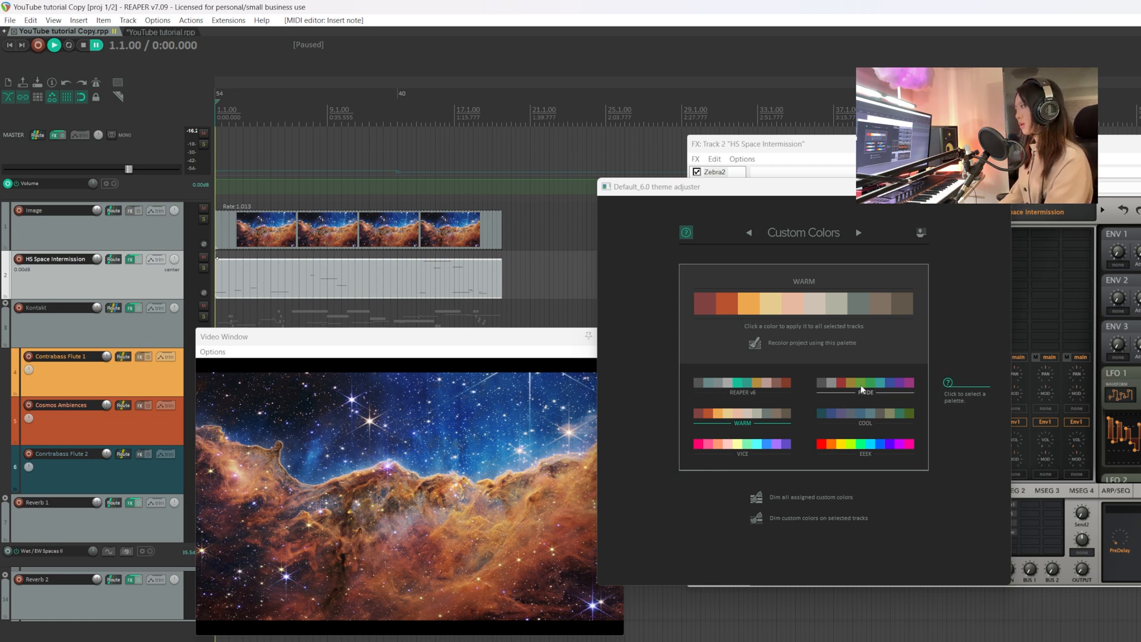
Step: Switch to the Cool colour palette and colour the HS Space Intermission track with its second, blue swatch
left_click(851, 419)
left_click(732, 308)
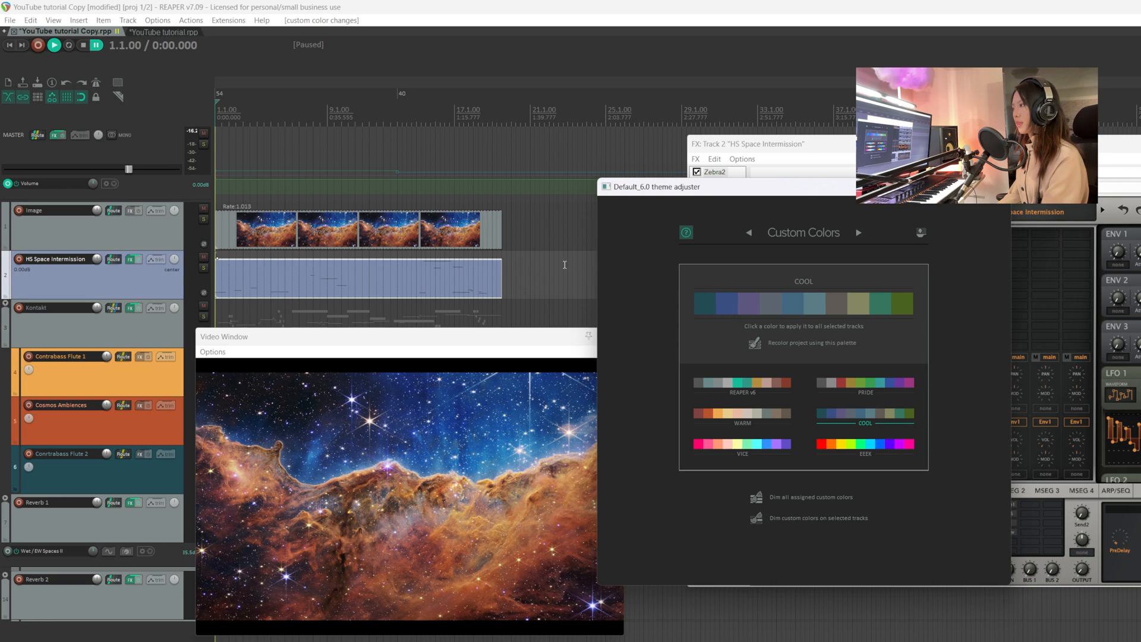
left_click(563, 302)
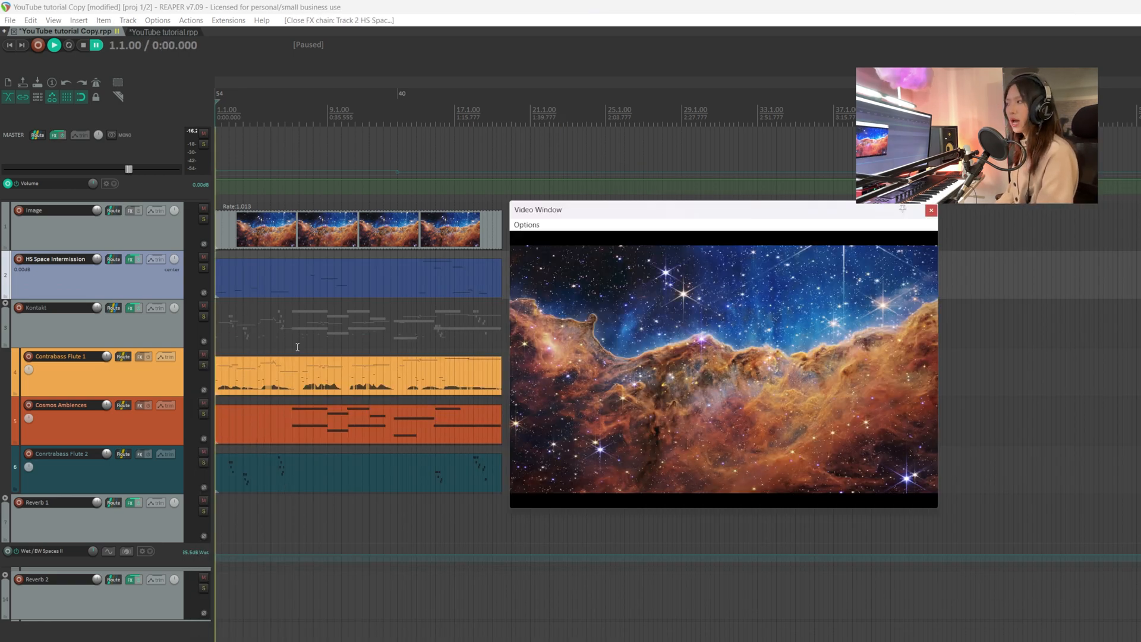
Step: Play the piece from the start and view the Cosmos Ambiences instrument loaded in the Kontakt track, closing its FX window again
key("space")
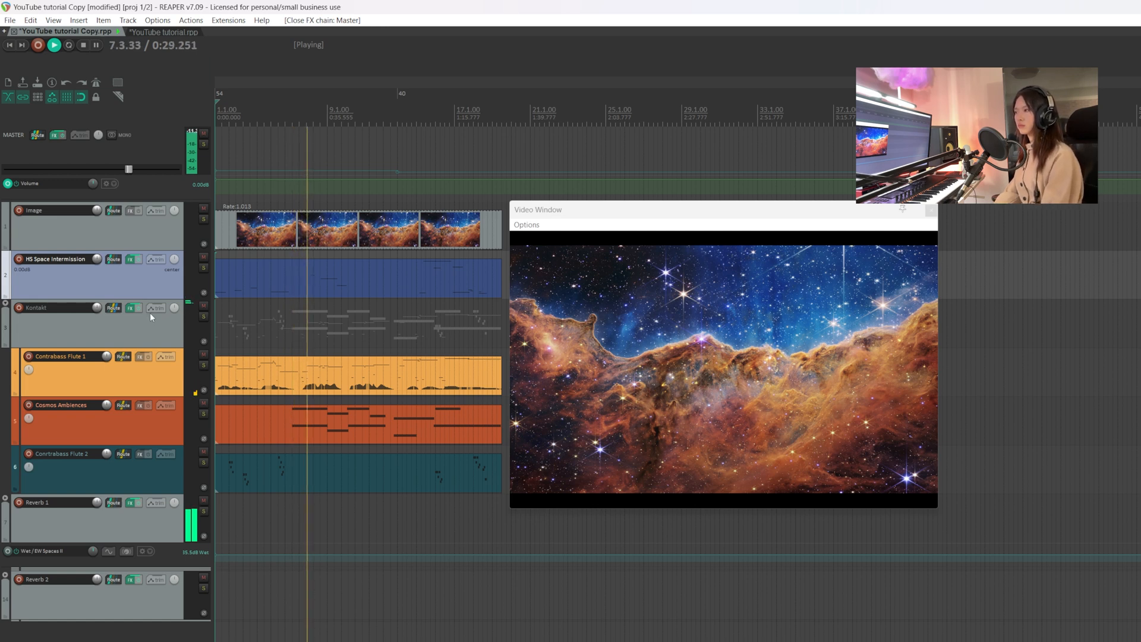
left_click(132, 307)
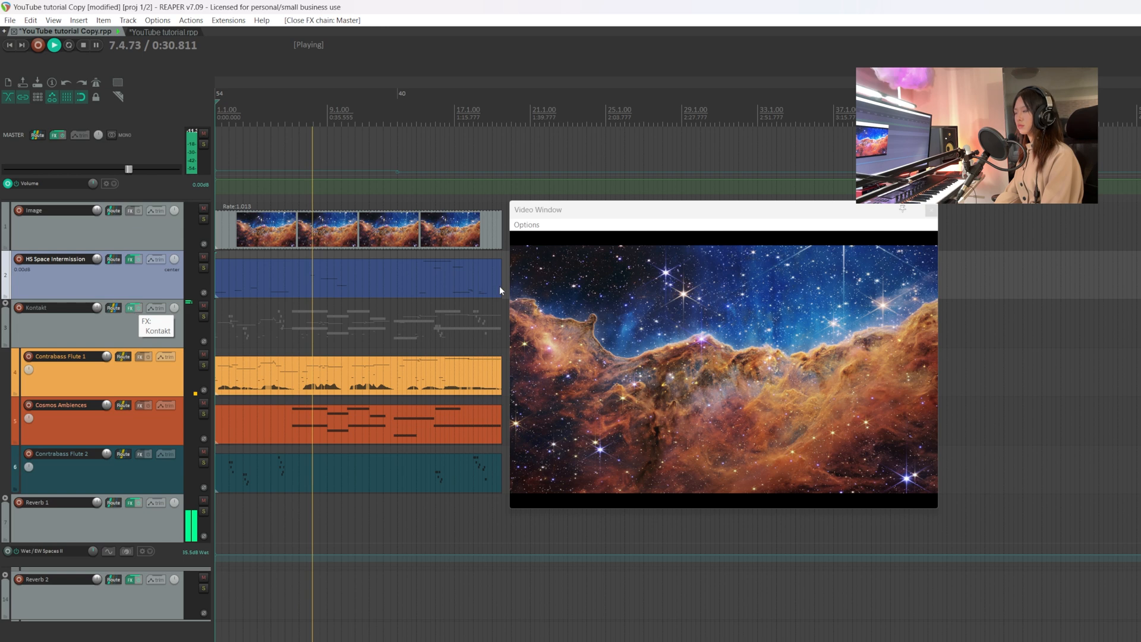
scroll(575, 388, "down", 5)
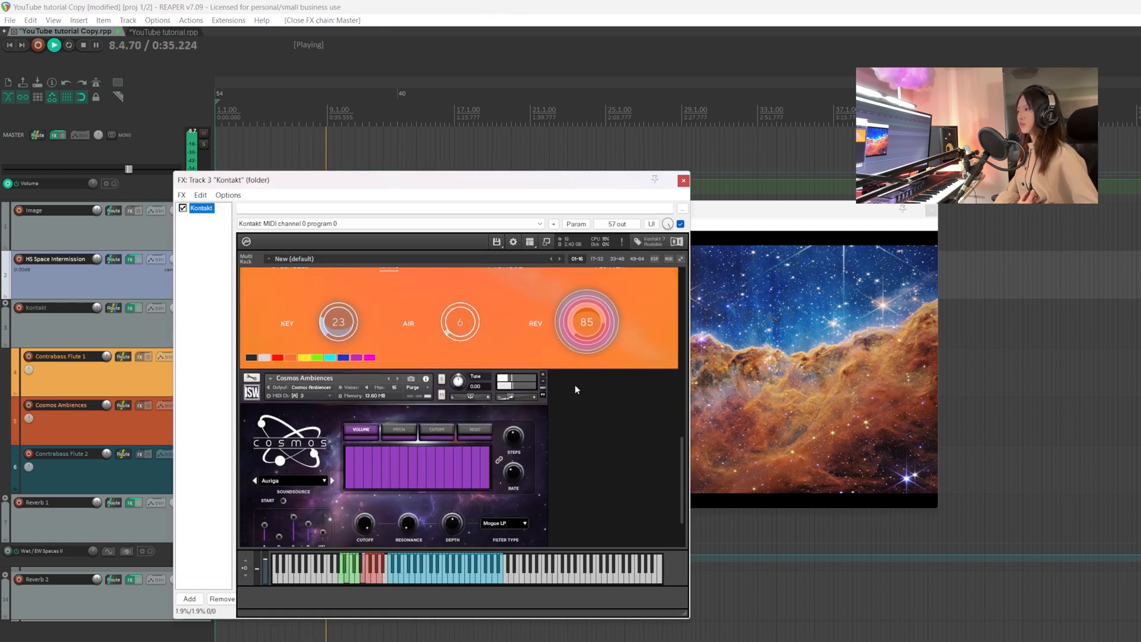
left_click(683, 181)
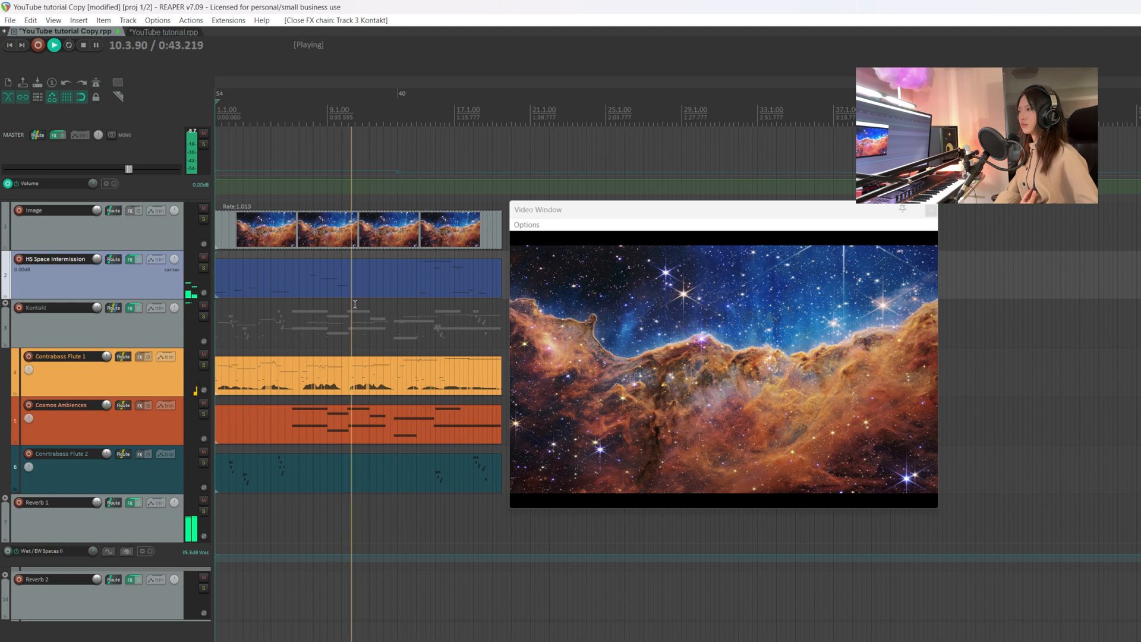